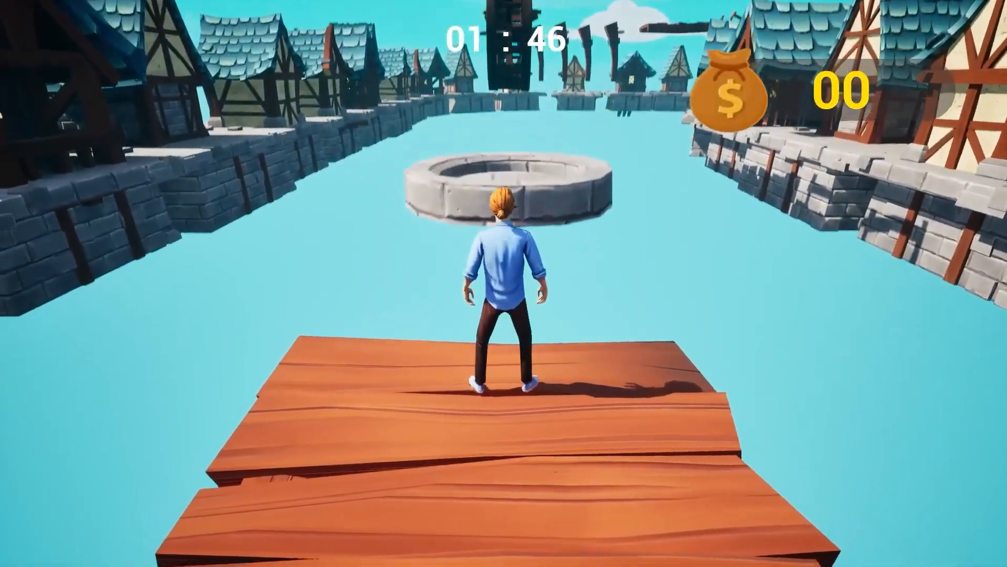
key("w")
key("space")
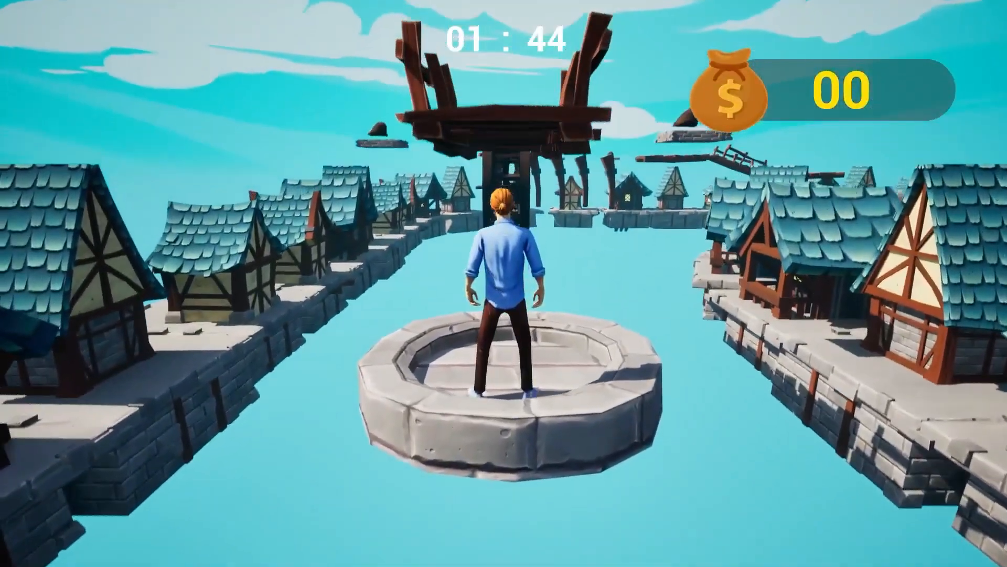
key("w")
key("space")
key("w")
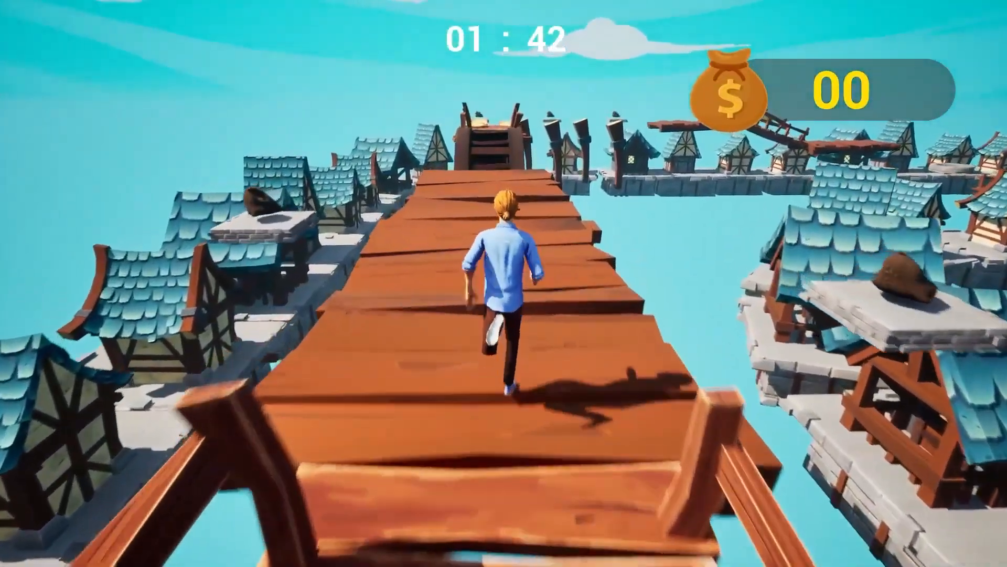
key("w")
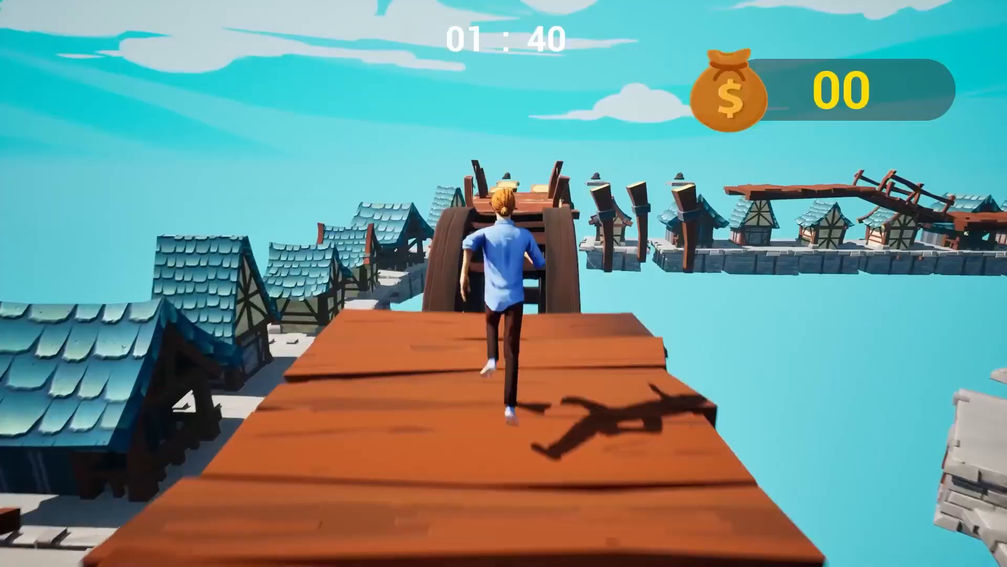
key("space")
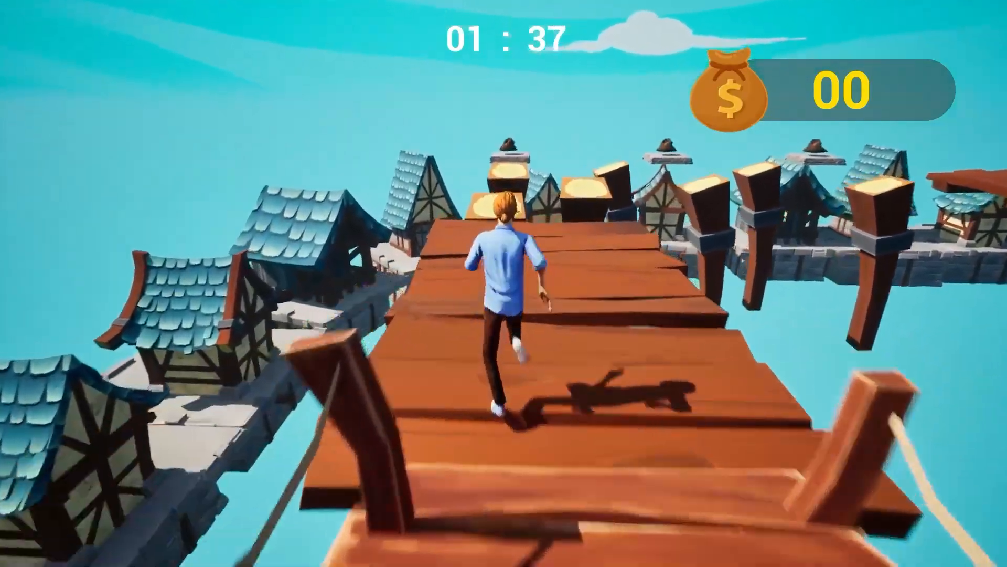
key("space")
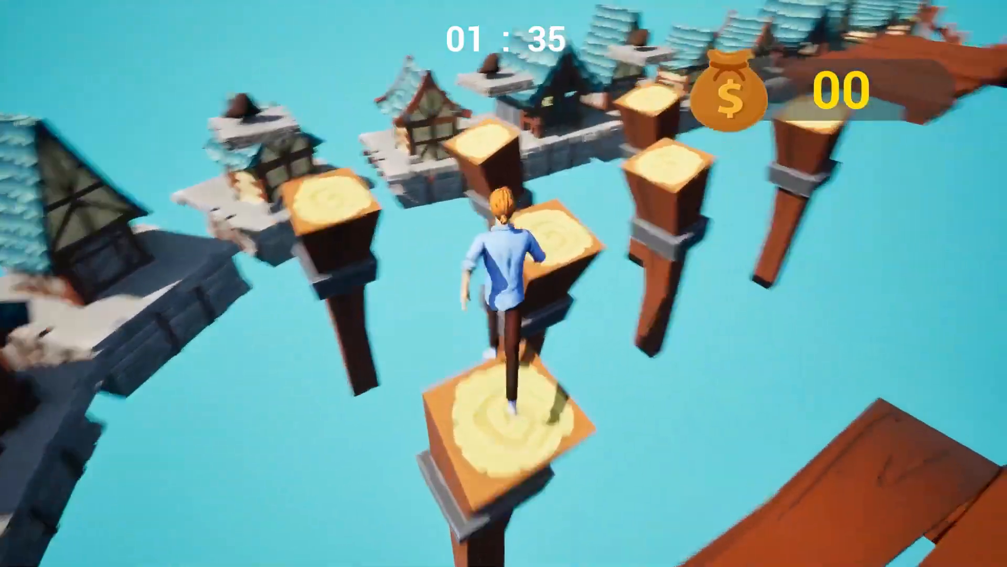
key("space")
key("space")
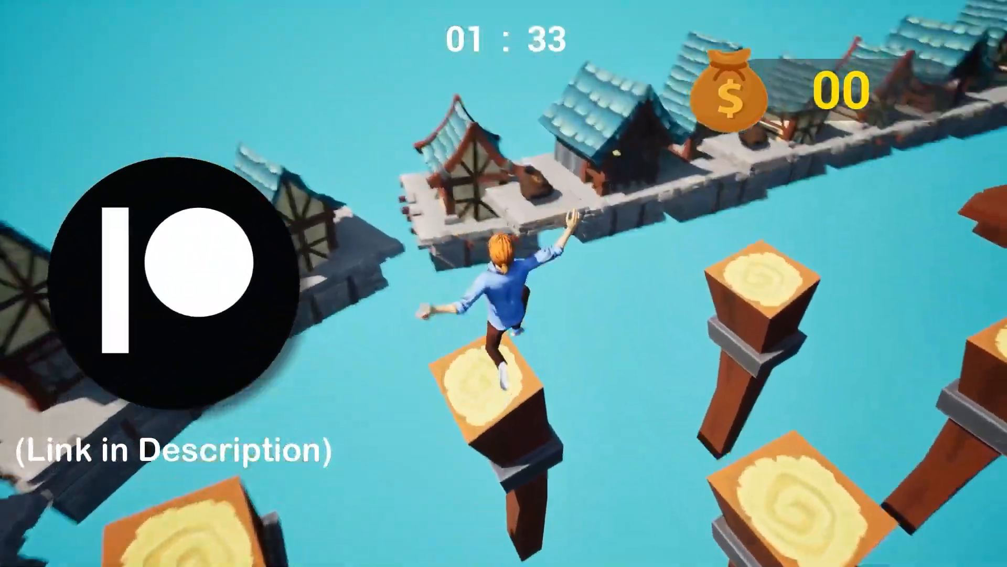
key("space")
key("space")
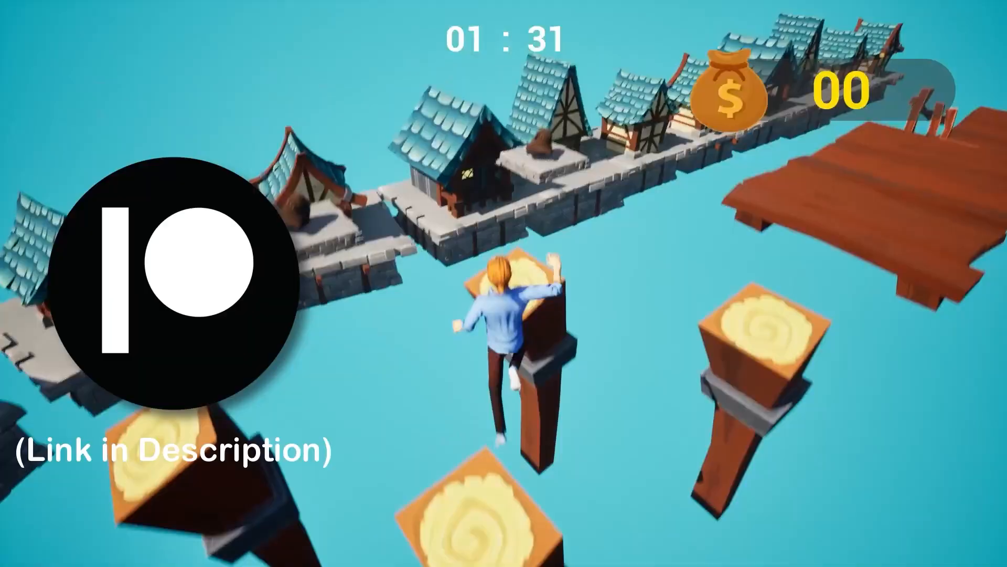
key("space")
key("space")
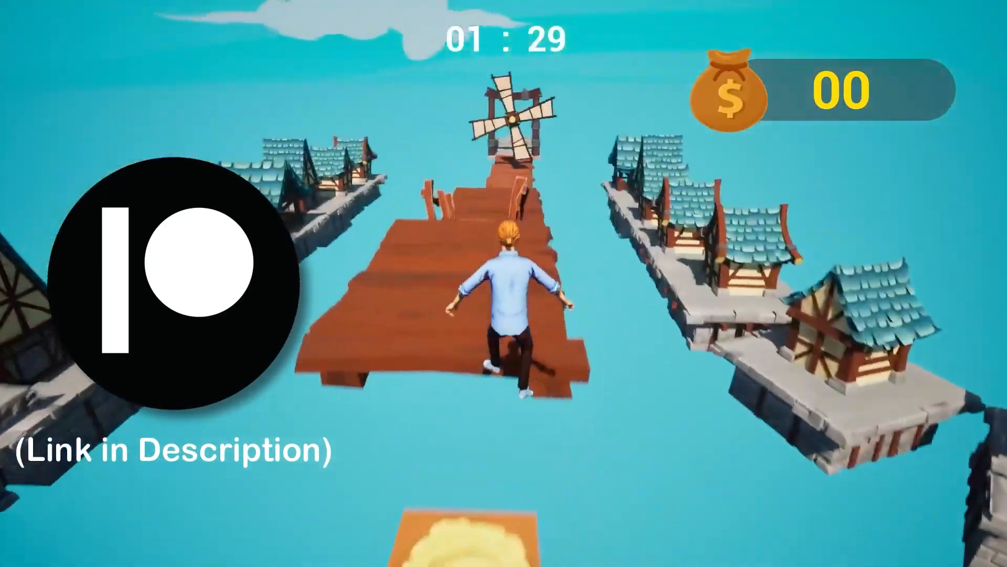
key("w")
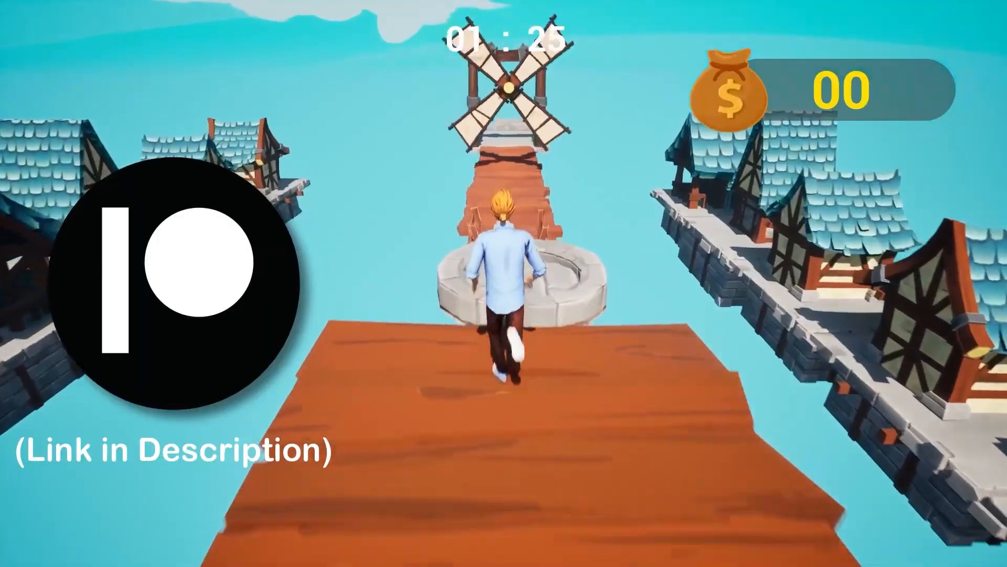
key("space")
key("space")
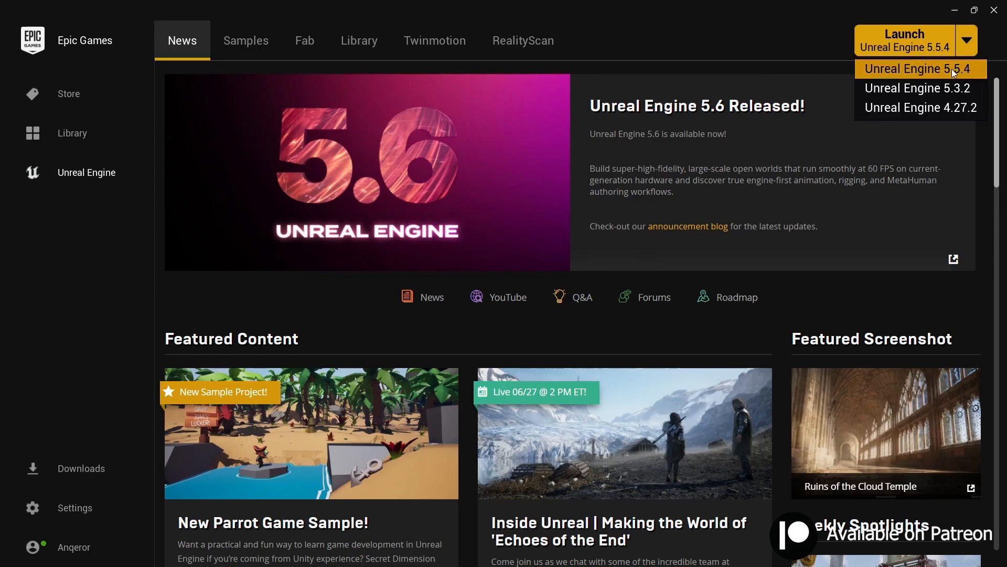
Step: Launch Unreal Engine 5.5.4 and choose the Third Person template from the games category
left_click(952, 69)
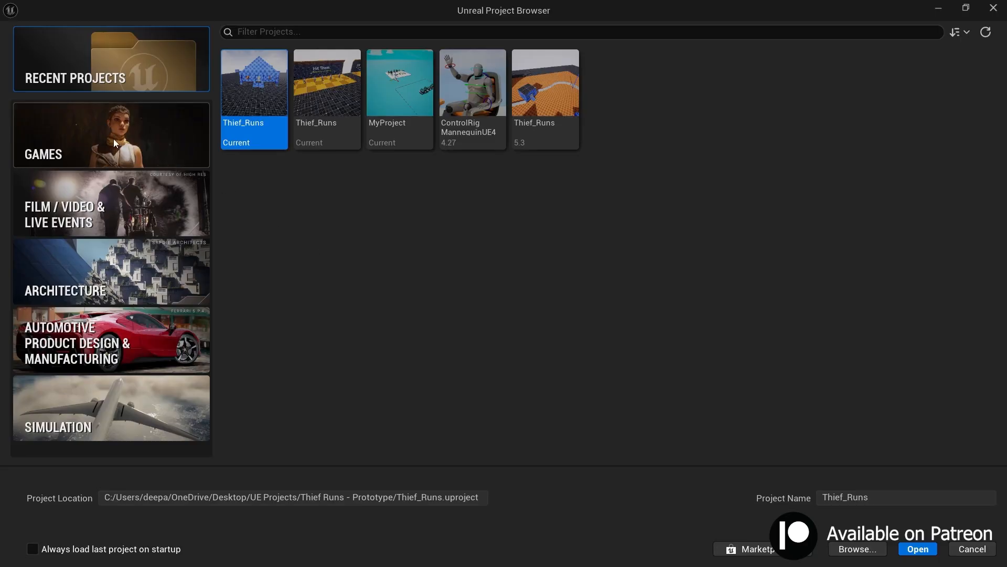
left_click(113, 138)
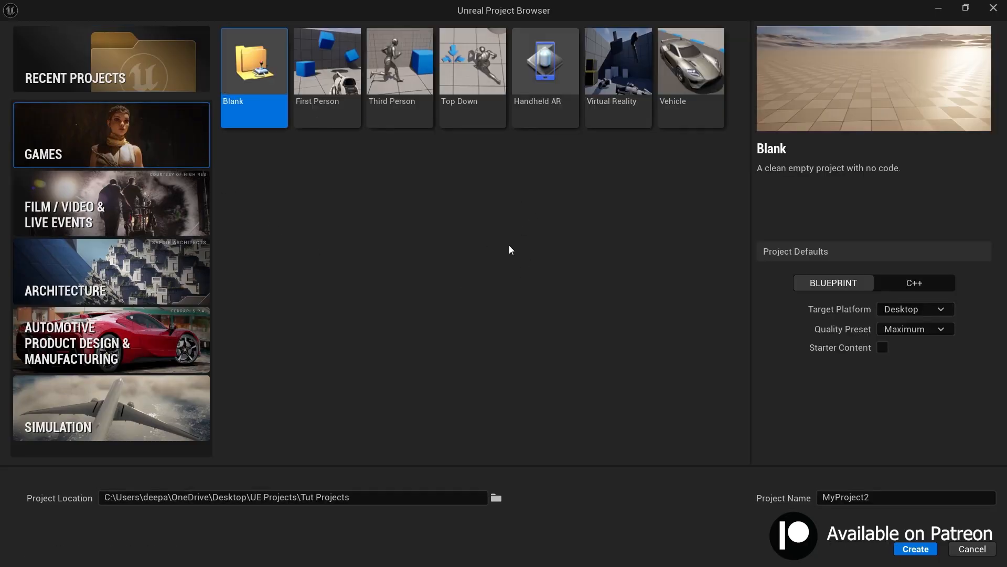
left_click(397, 115)
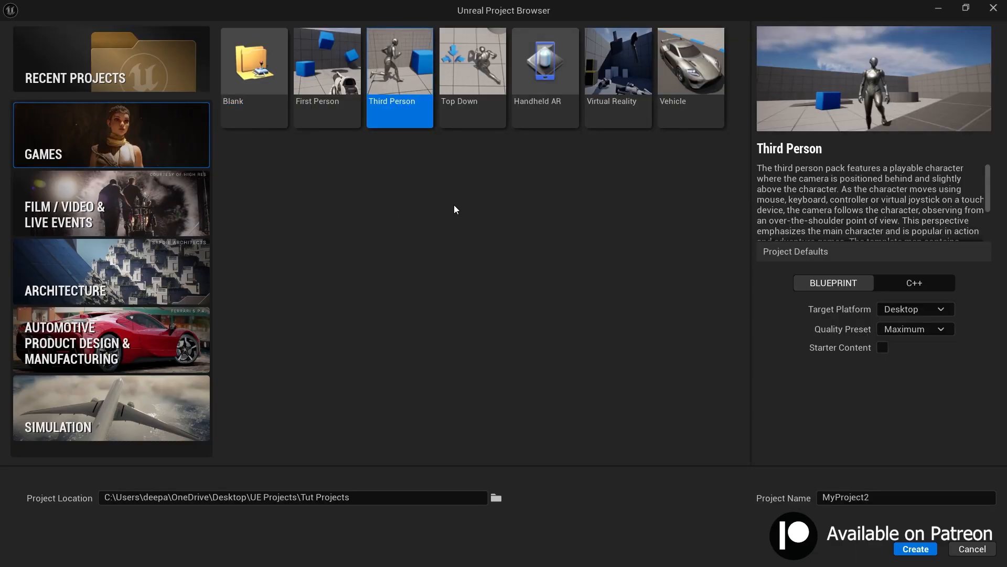
Step: Create the project in the UE Projects folder with the Maximum quality preset and the name MyGame
left_click(495, 497)
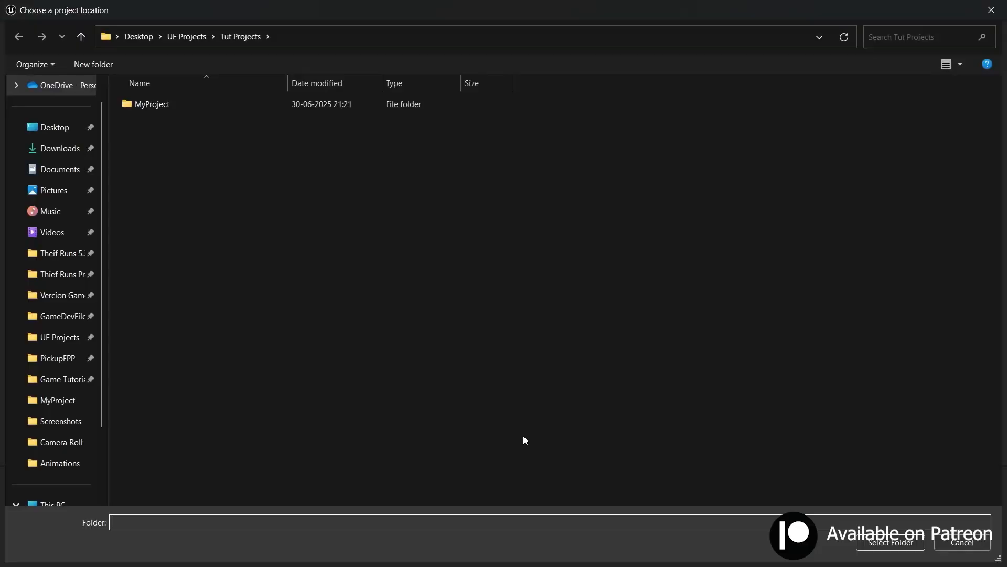
left_click(911, 543)
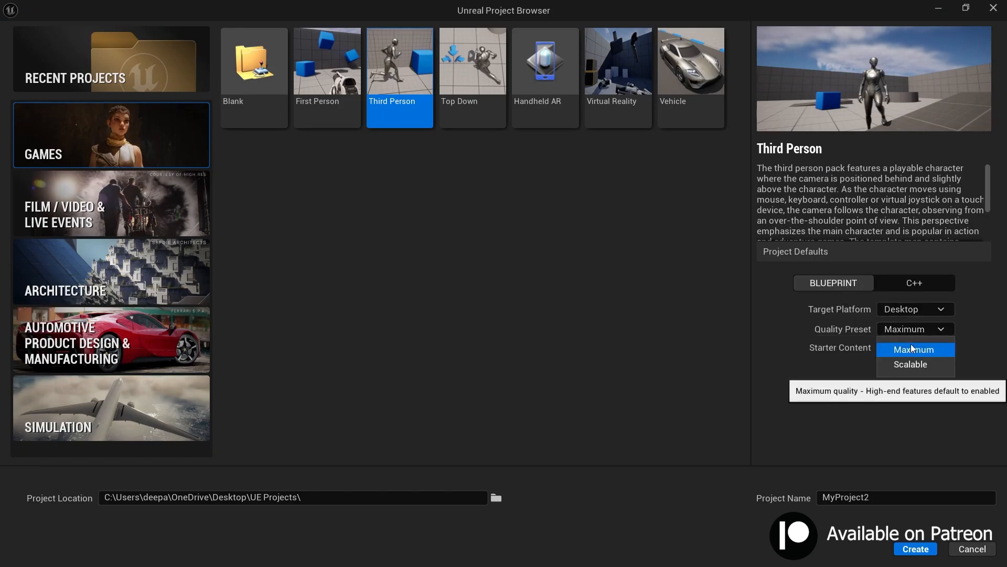
left_click(911, 349)
left_click_drag(852, 497, 755, 498)
type("MyGame")
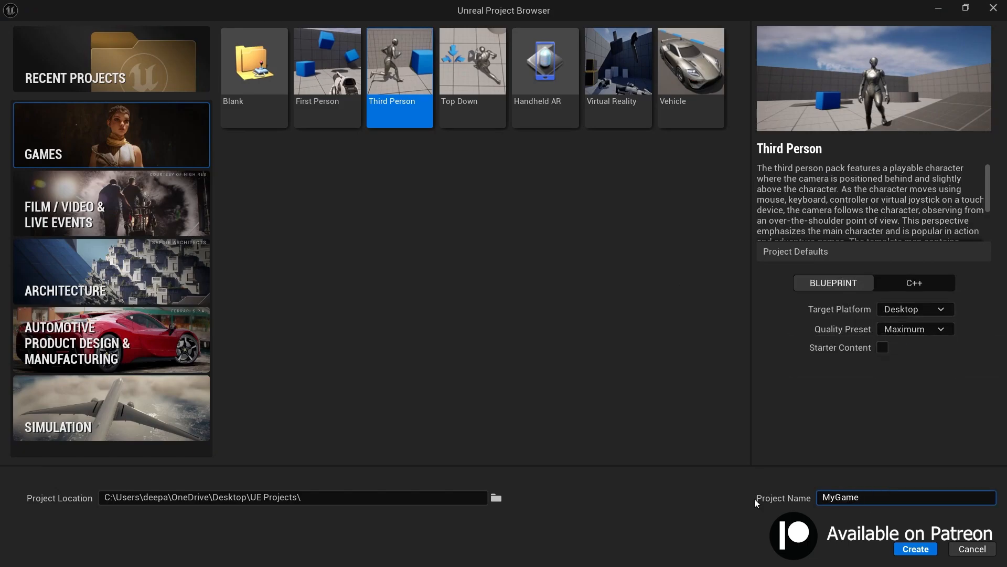
left_click(910, 549)
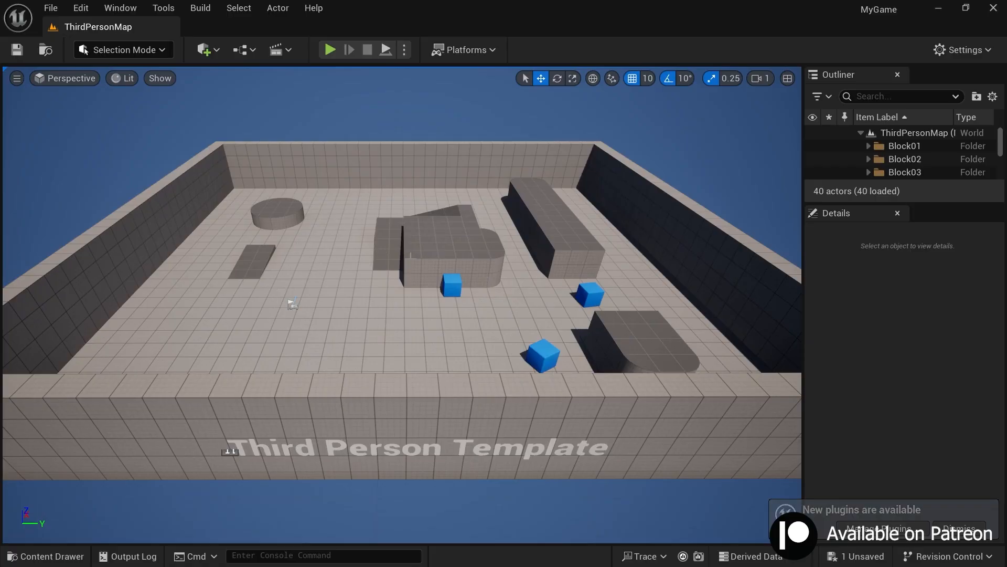
Step: Look around the template level and examine the blue cube's mesh and material properties and the ThirdPerson Blueprints folder
right_click_drag(464, 256, 430, 221)
key("w")
right_click_drag(714, 356, 735, 390)
key("s")
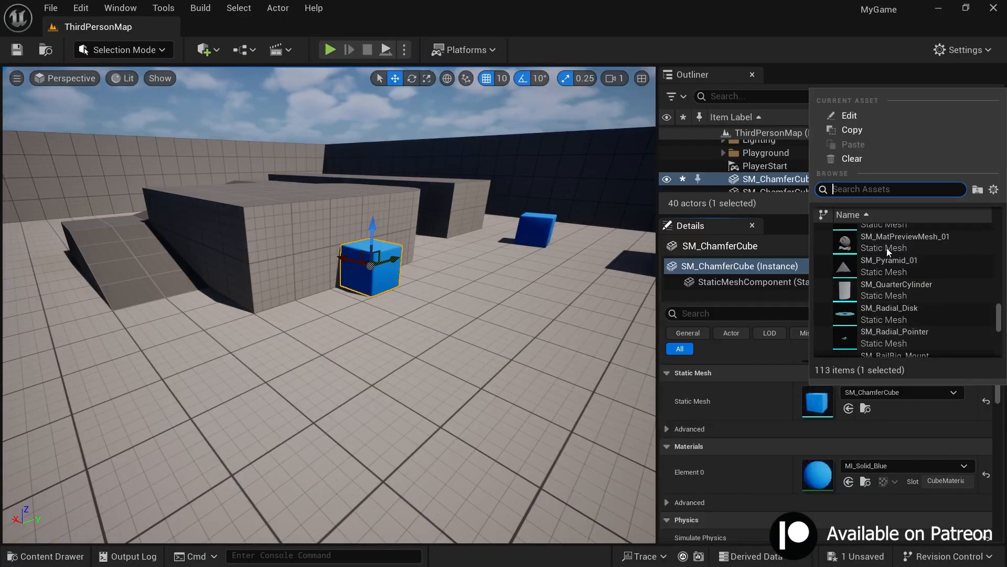
left_click(861, 229)
right_click_drag(368, 262, 443, 206)
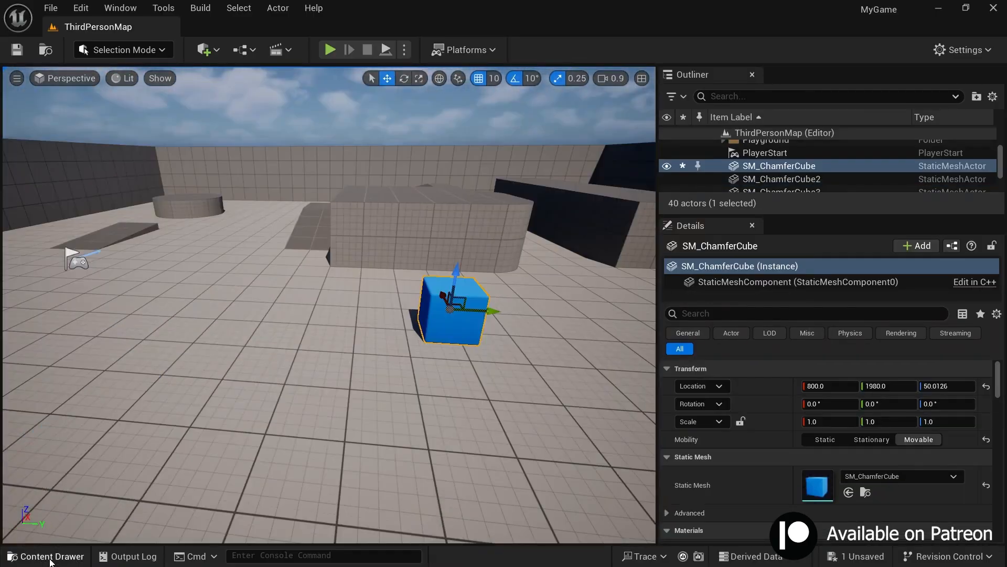
left_click(45, 557)
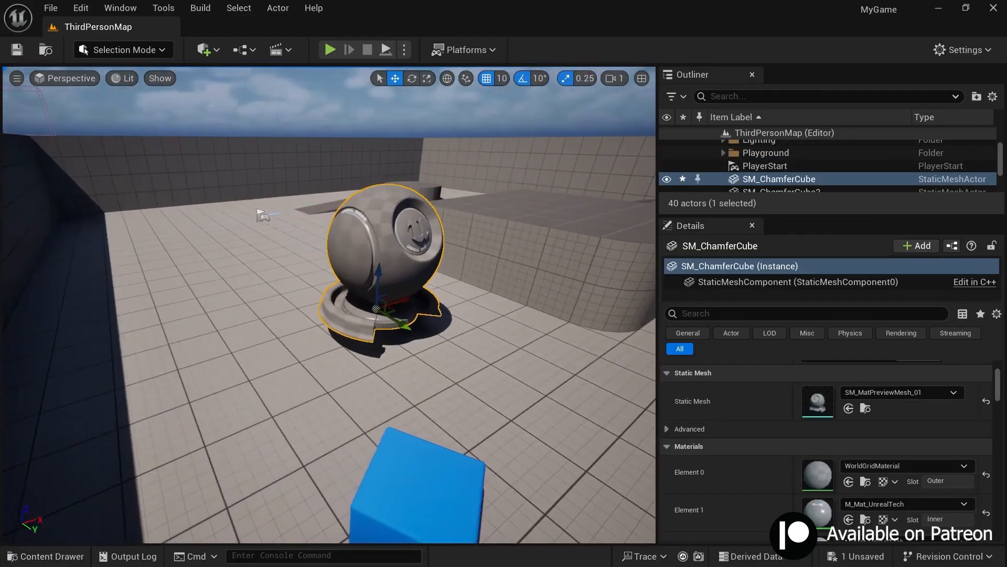
right_click(892, 394)
left_click(902, 392)
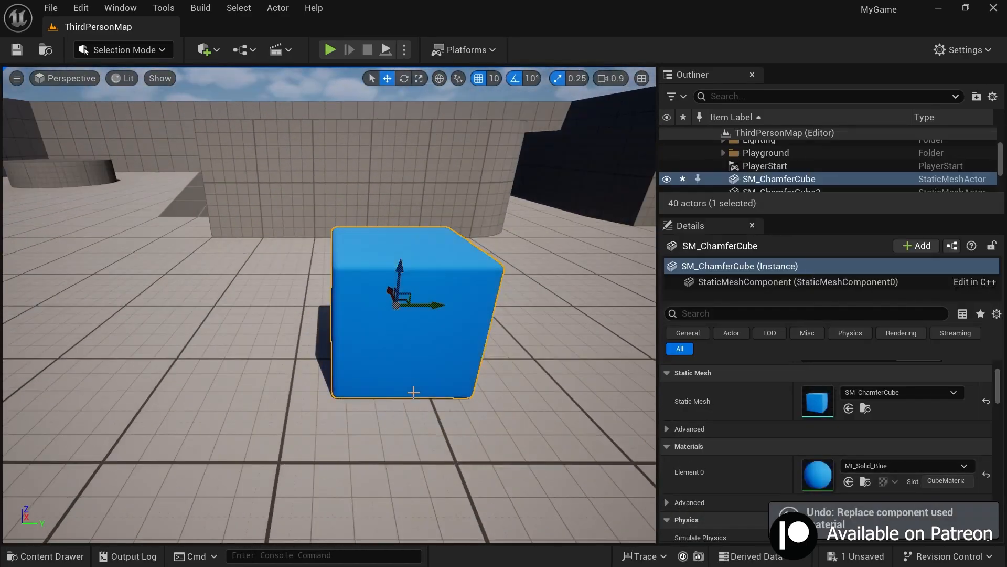
scroll(877, 402, "down", 20)
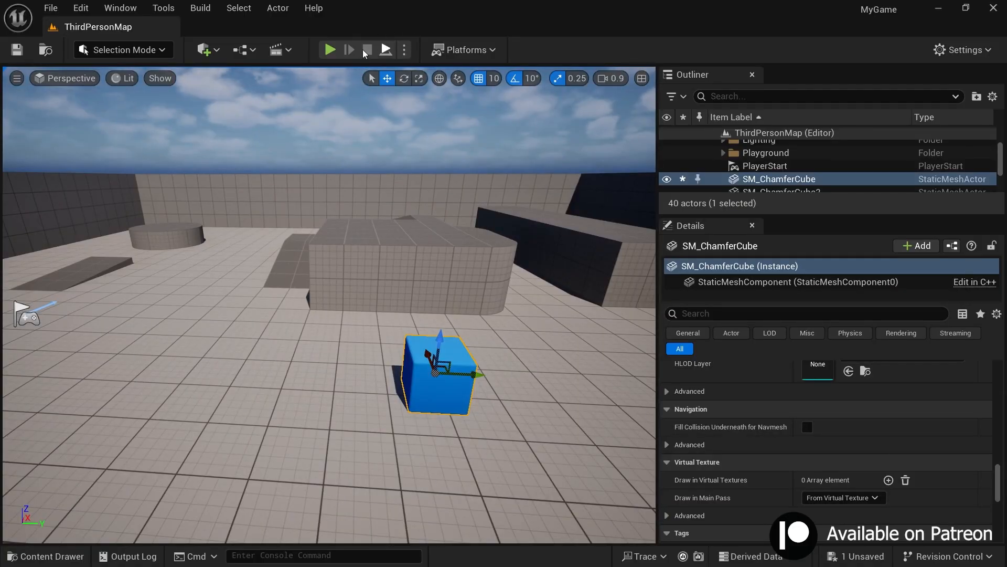
Step: Play-test the level by running and jumping the character across the ramps and blocks, and end the session
left_click(330, 50)
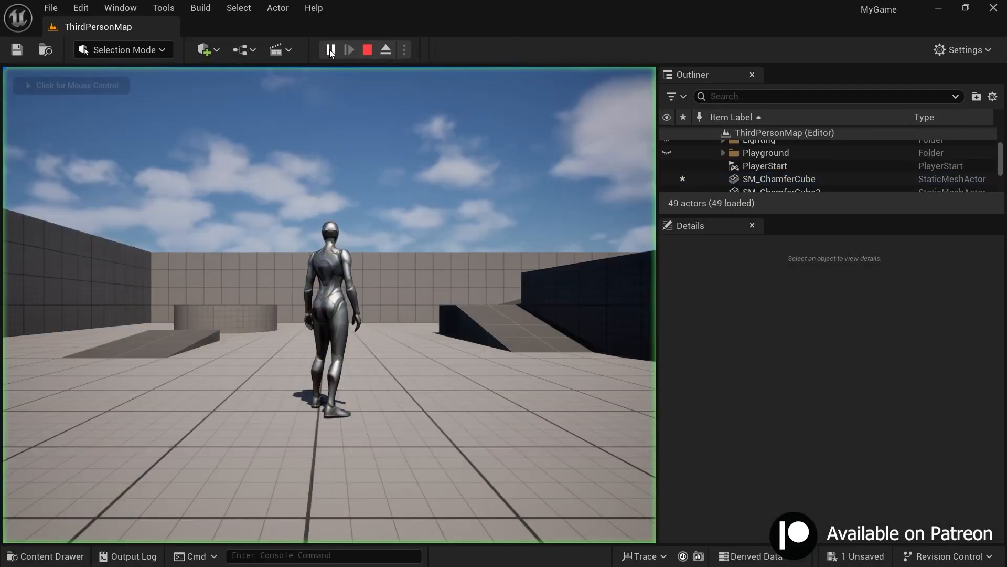
left_click(330, 163)
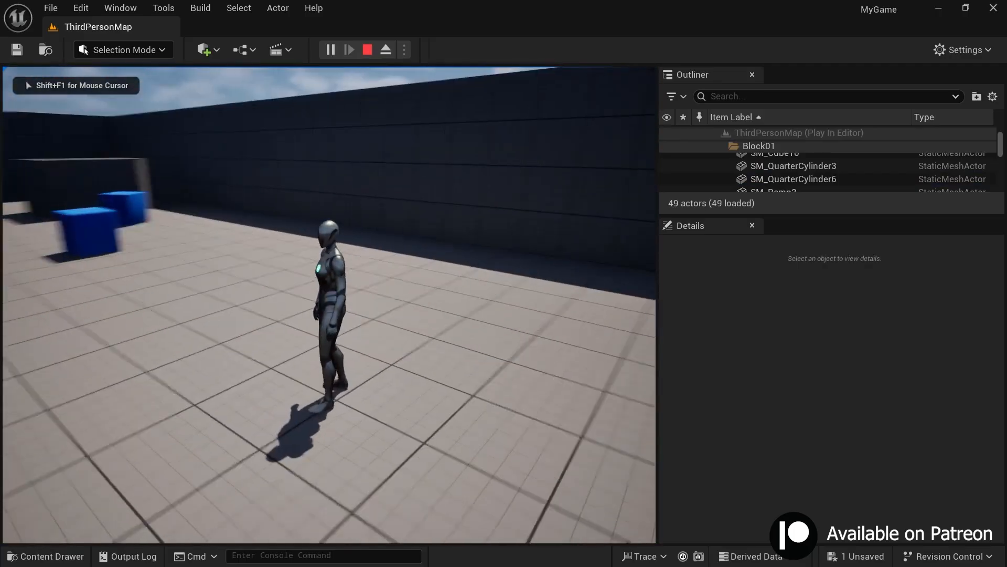
key("w")
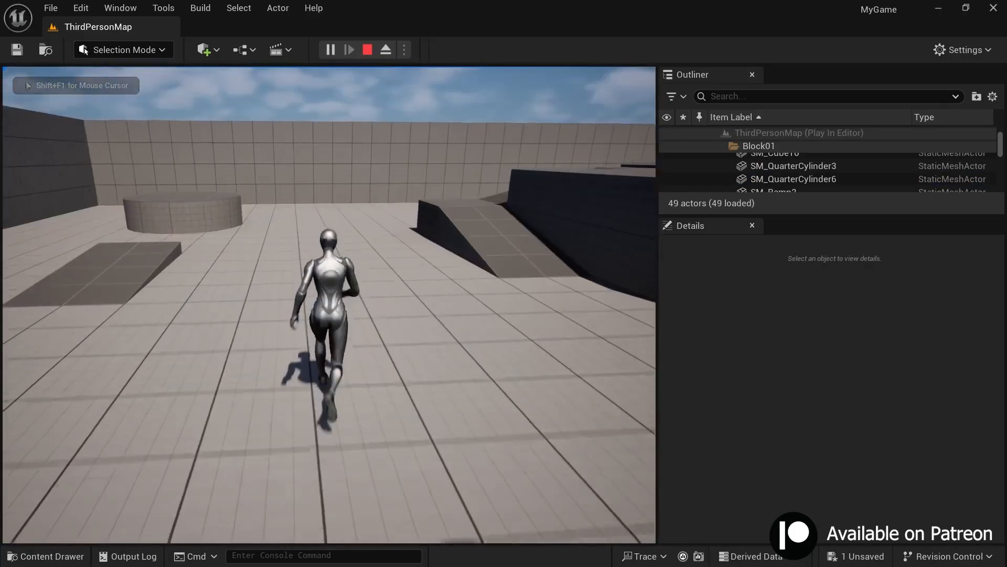
key("space")
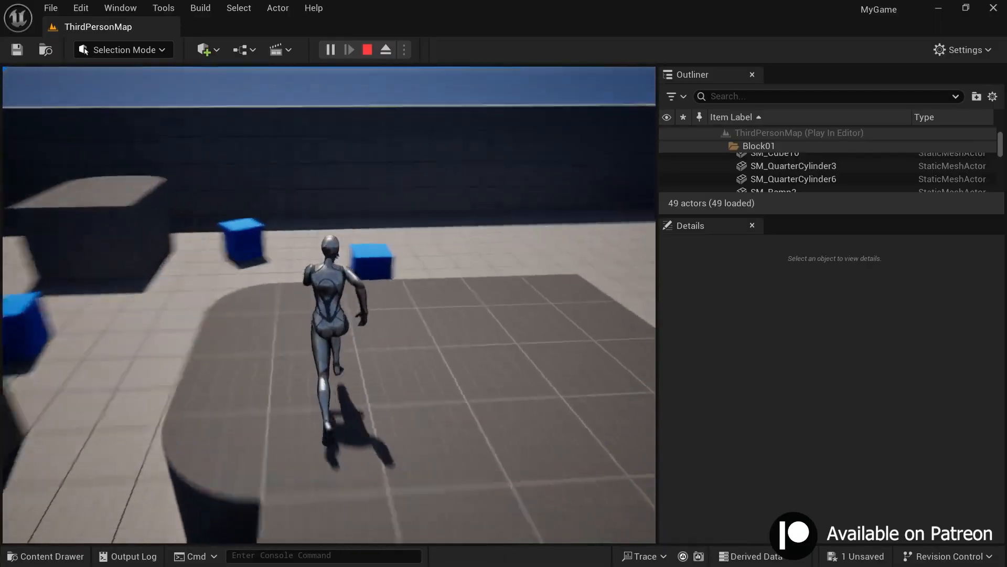
key("space")
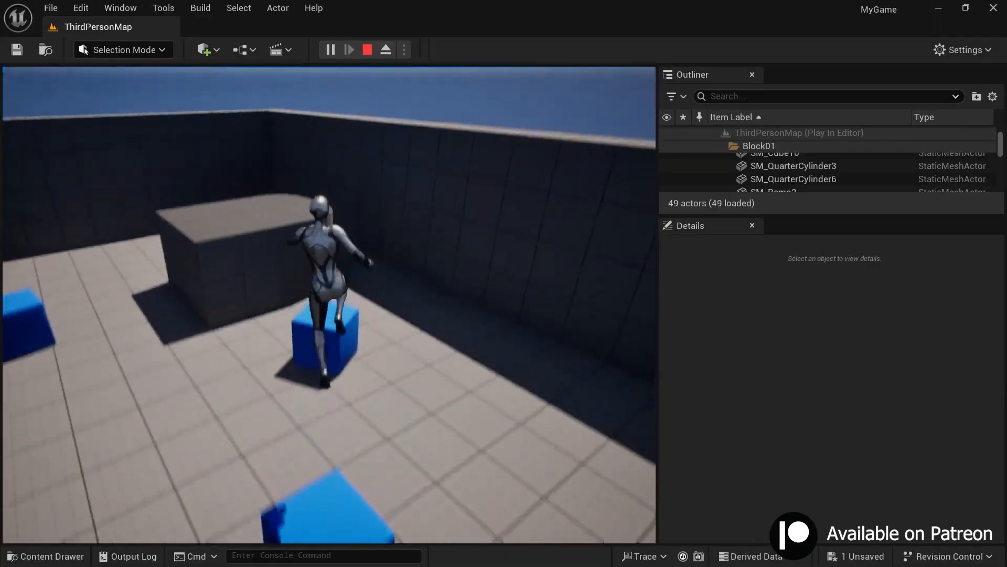
key("space")
key("space")
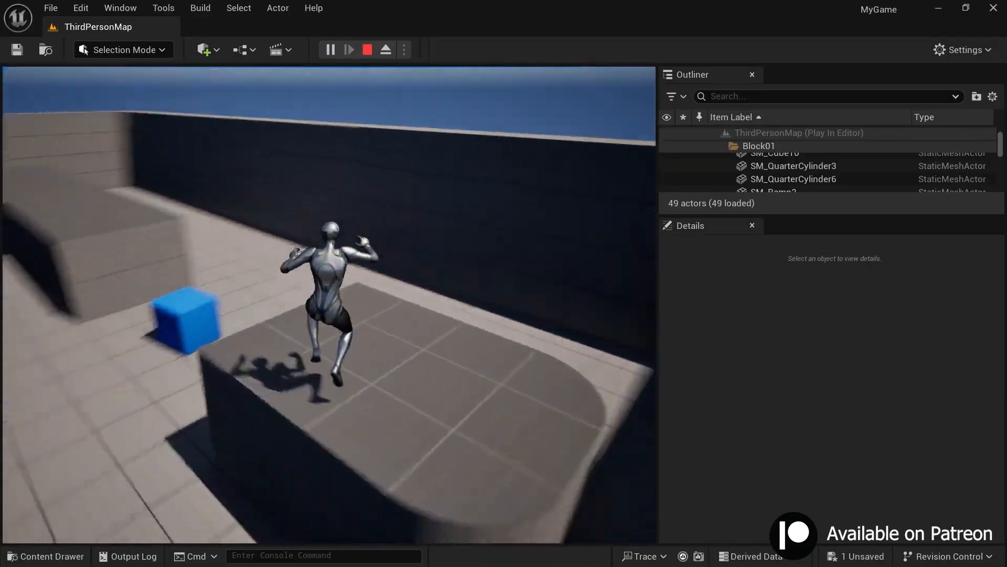
key("space")
key("space")
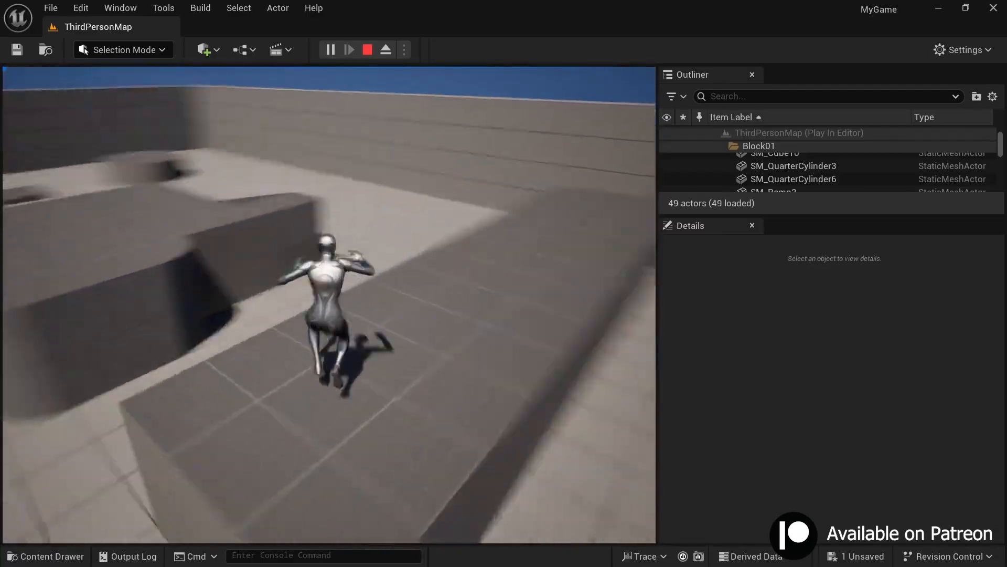
key("Escape")
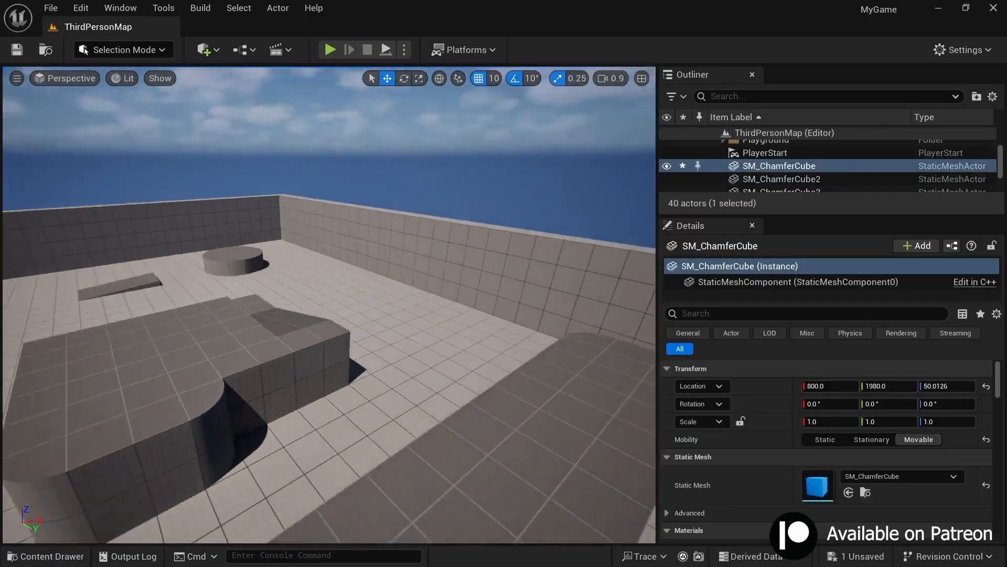
key("s")
right_click_drag(329, 304, 428, 304)
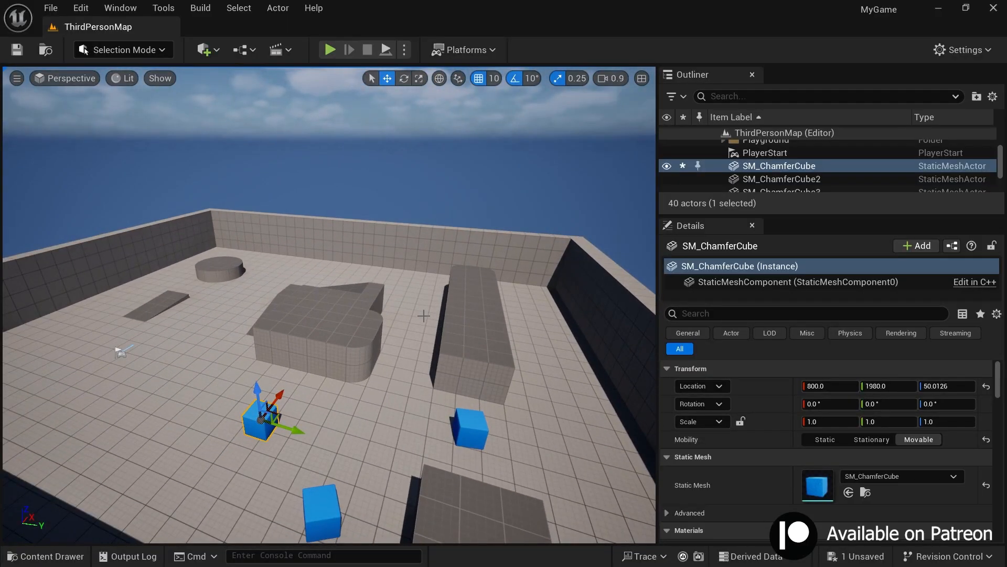
key("f")
right_click_drag(329, 304, 318, 298)
key("s")
key("a")
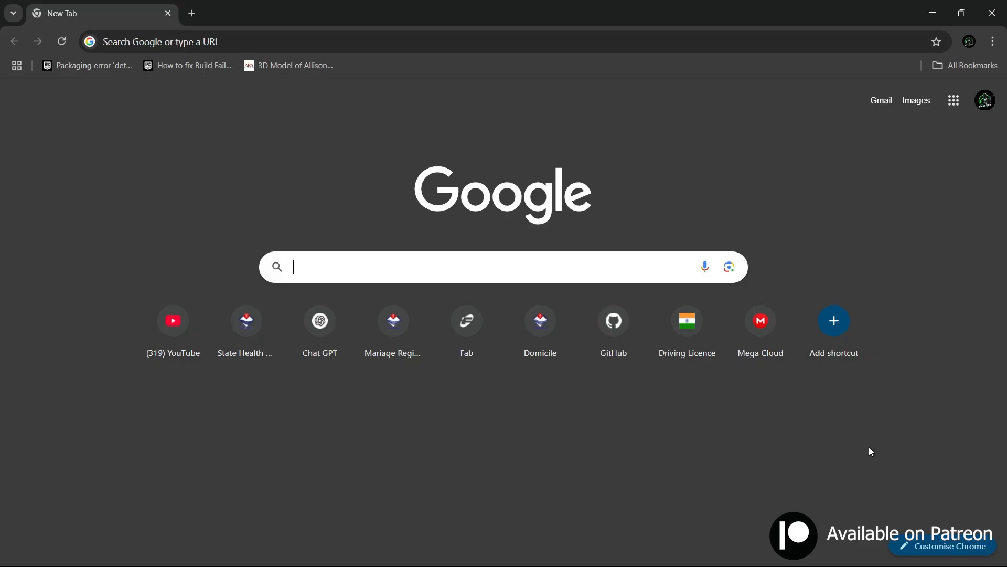
Step: Switch to Chrome, search Google for "sktechfab" and open the Sketchfab newsfeed
type("sktechfab")
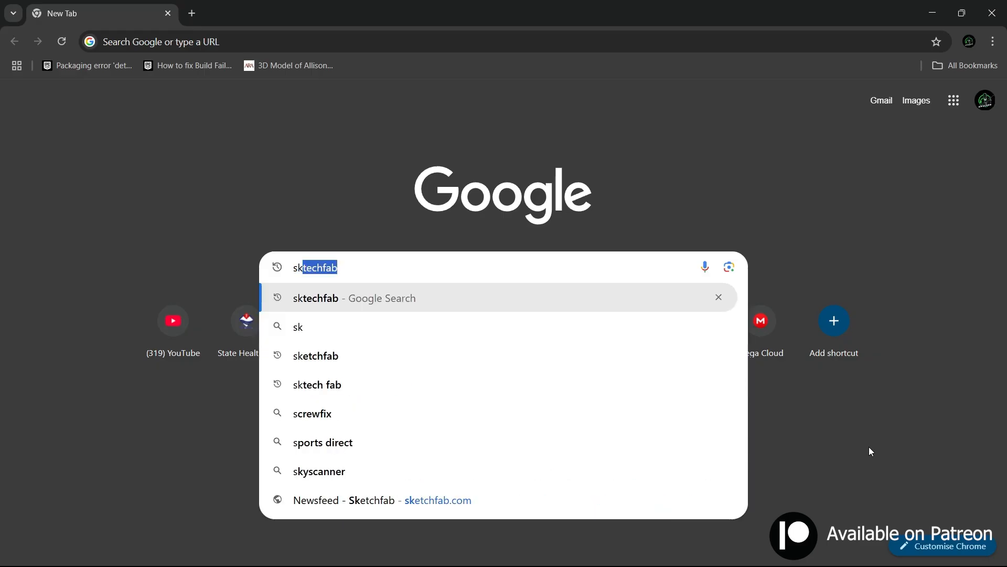
key("Return")
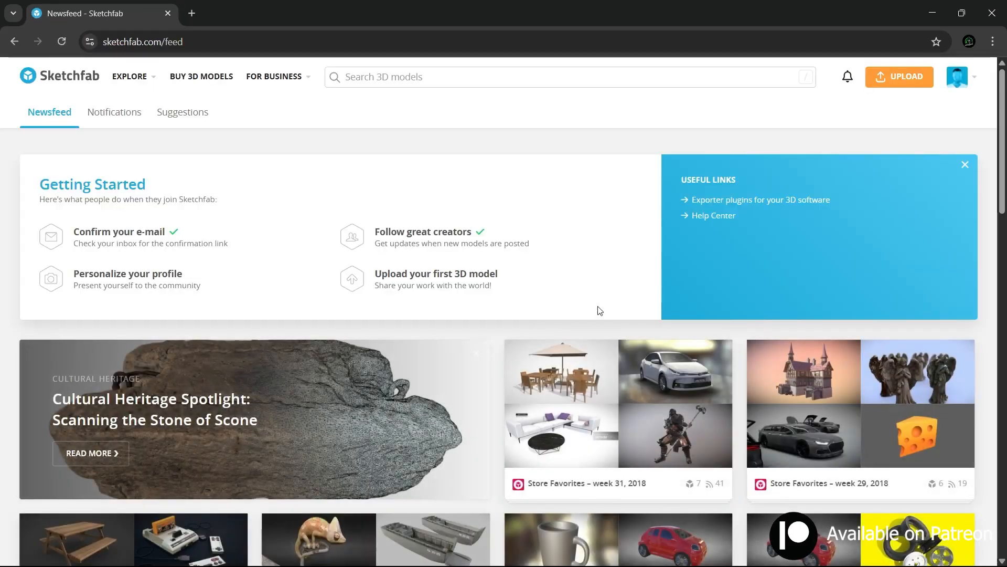
scroll(598, 309, "down", 5)
scroll(576, 420, "up", 5)
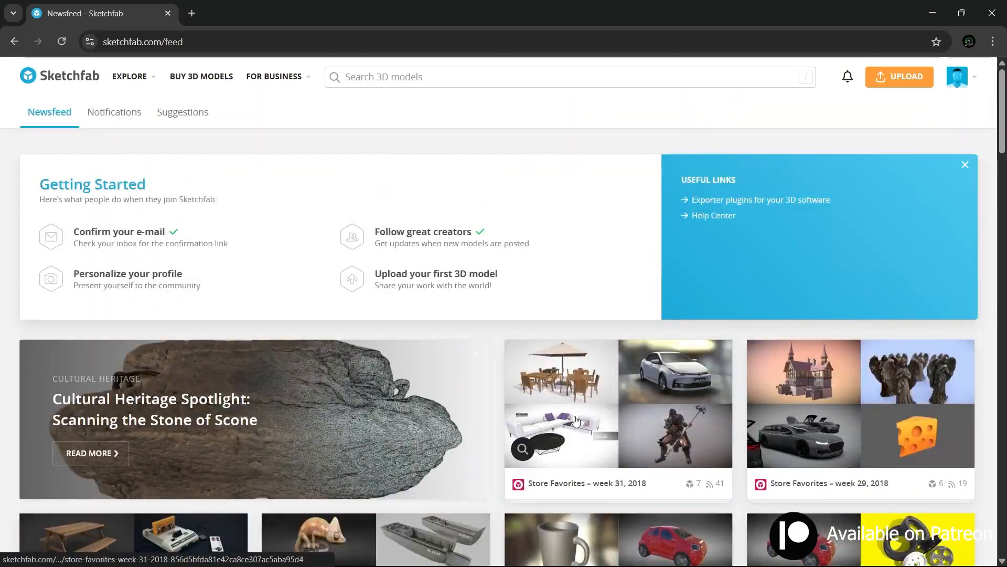
Step: Search Sketchfab for "character" and limit the results to downloadable models
left_click(406, 76)
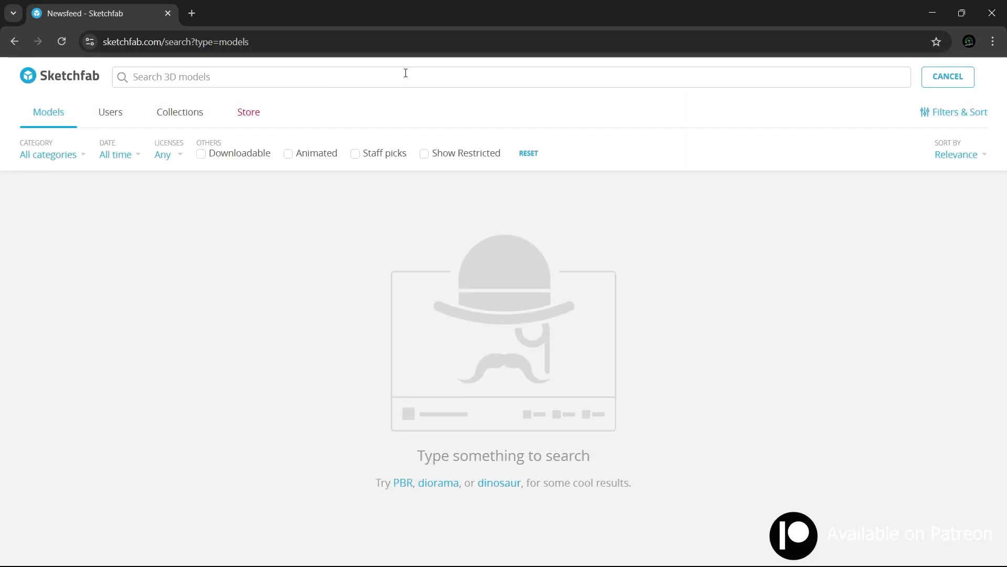
key("Return")
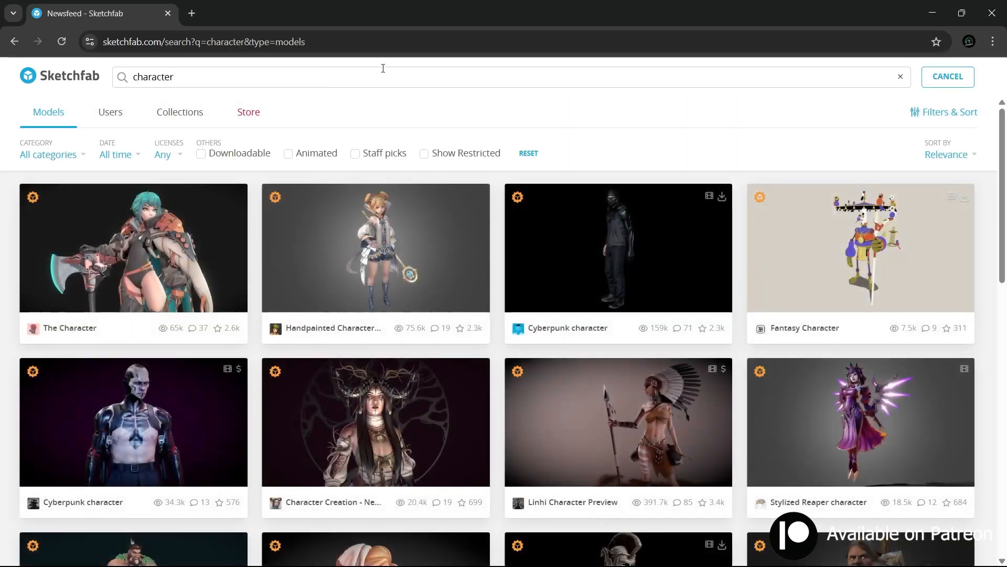
scroll(586, 290, "down", 10)
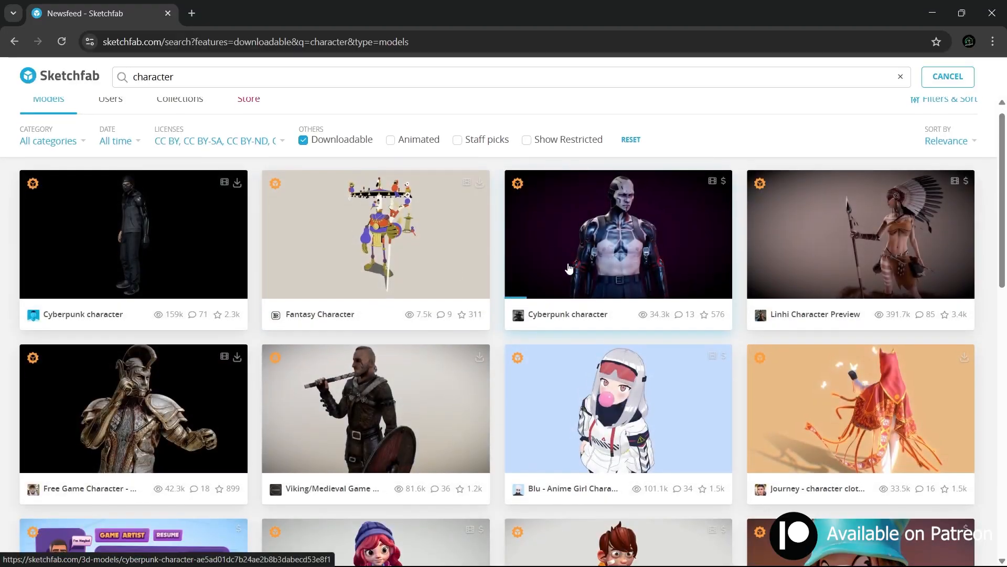
Step: Browse the downloadable character results and open the Game ready character model of a man in a blue shirt
scroll(586, 291, "down", 20)
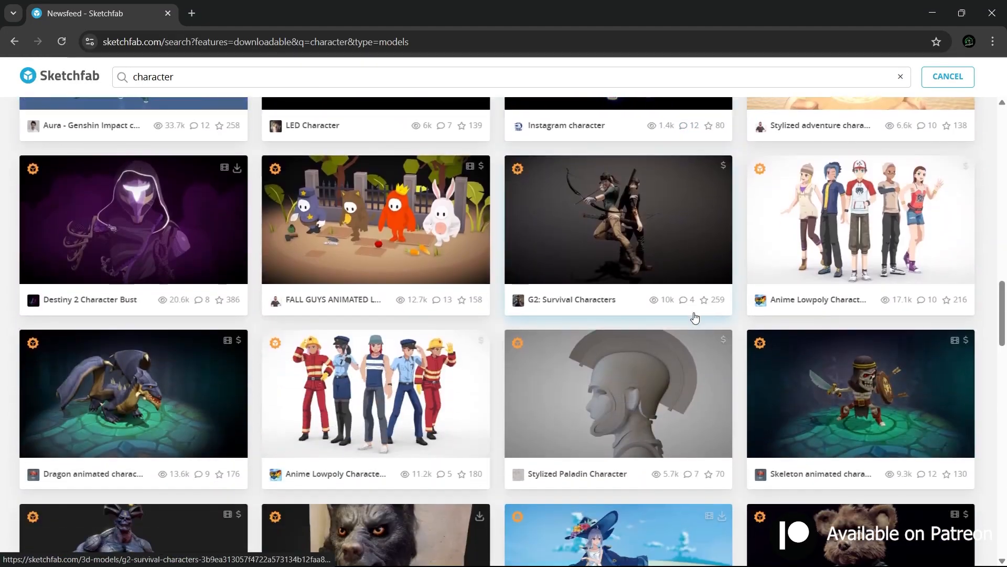
scroll(695, 318, "down", 15)
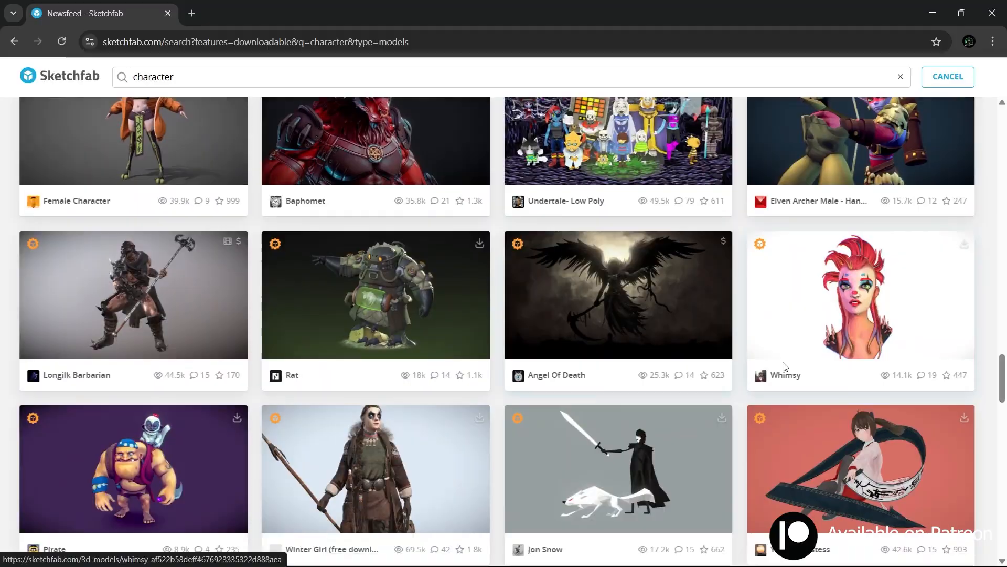
scroll(784, 333, "down", 20)
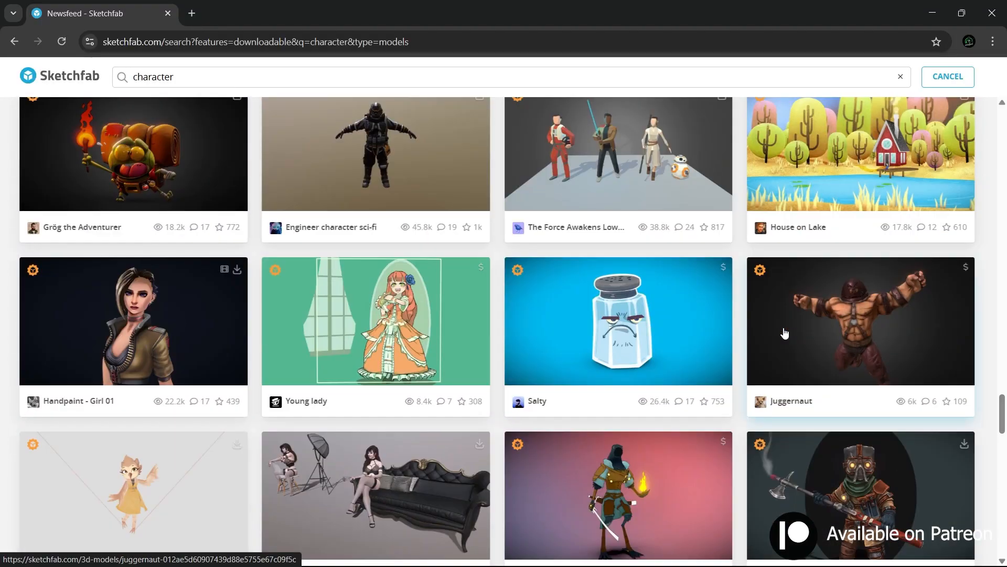
scroll(785, 333, "down", 20)
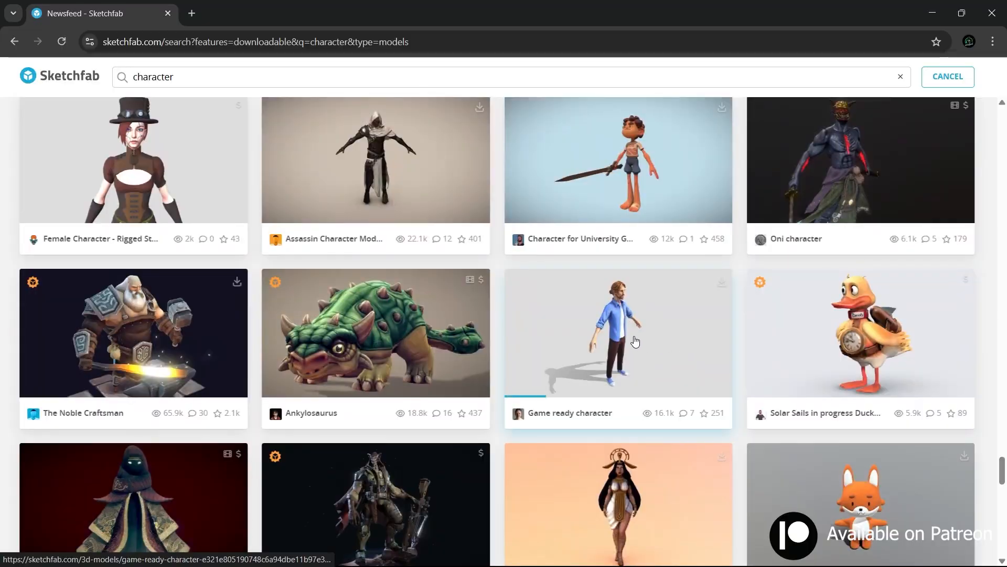
left_click(635, 341)
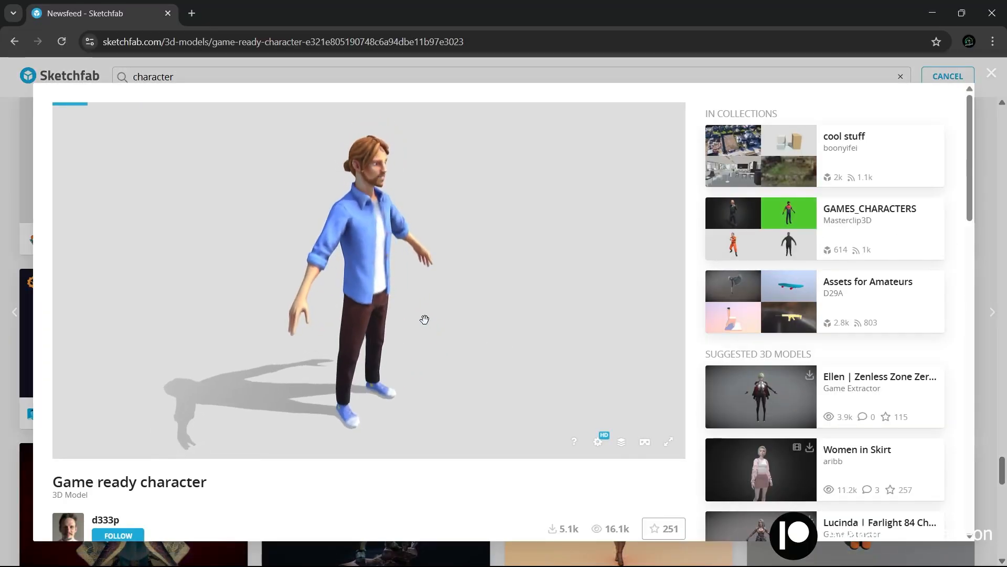
Step: Download the Game ready character model in its original fbx format and open the GameProjectFile folder that holds the archive
scroll(306, 494, "down", 2)
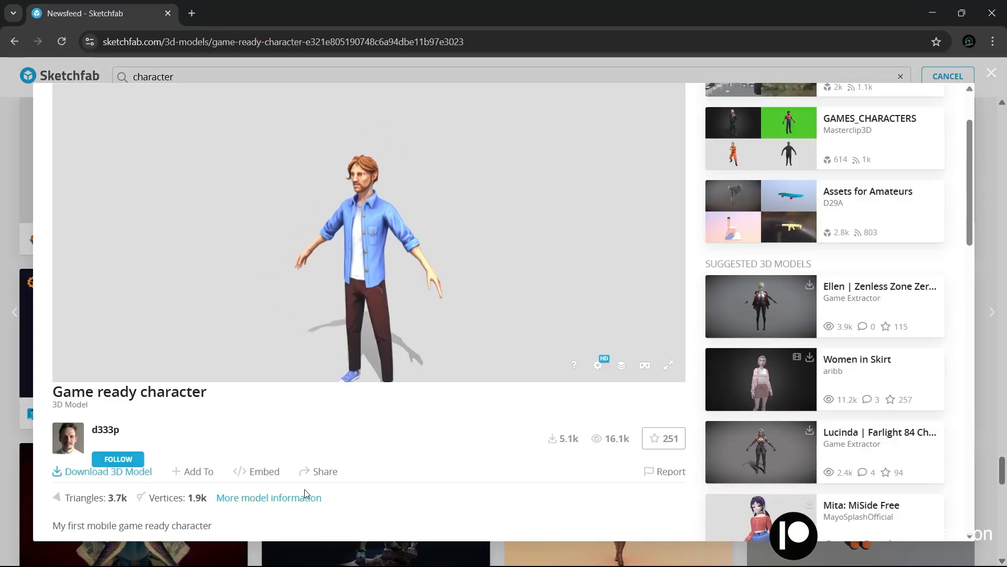
scroll(306, 494, "down", 1)
left_click(116, 434)
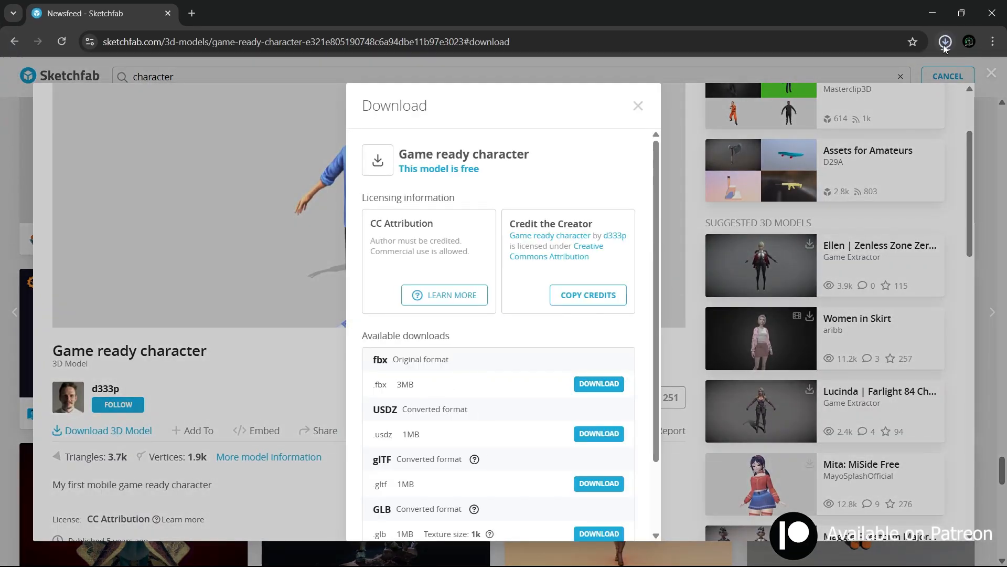
left_click(944, 44)
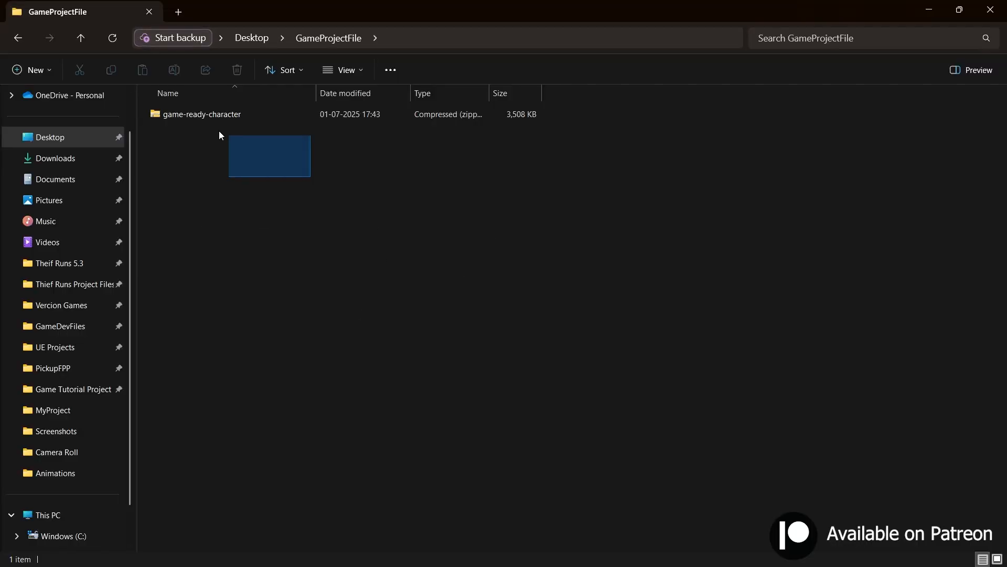
Step: Extract the game-ready-character archive into a game-ready-character folder inside GameProjectFile
left_click_drag(219, 135, 231, 118)
right_click(192, 116)
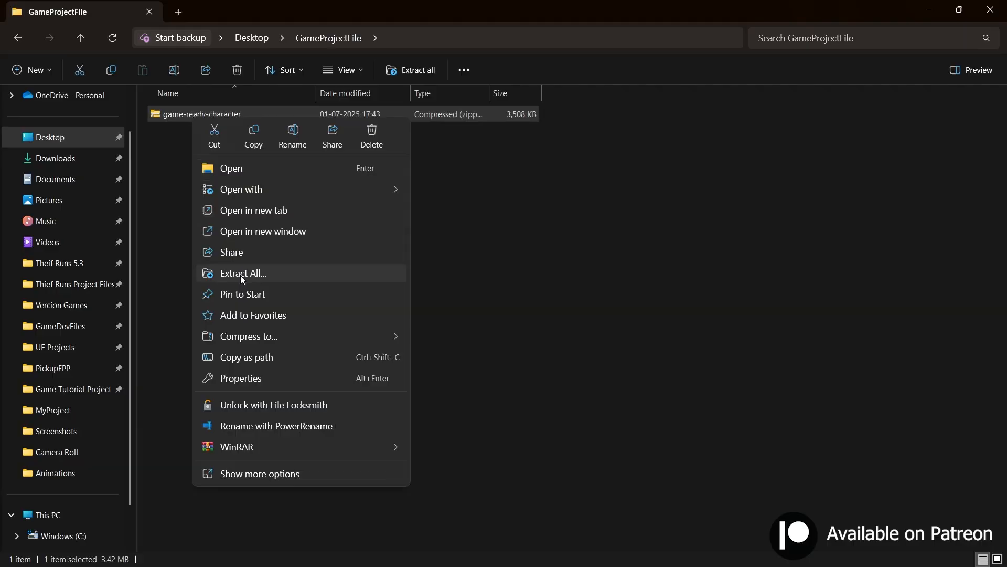
left_click(240, 274)
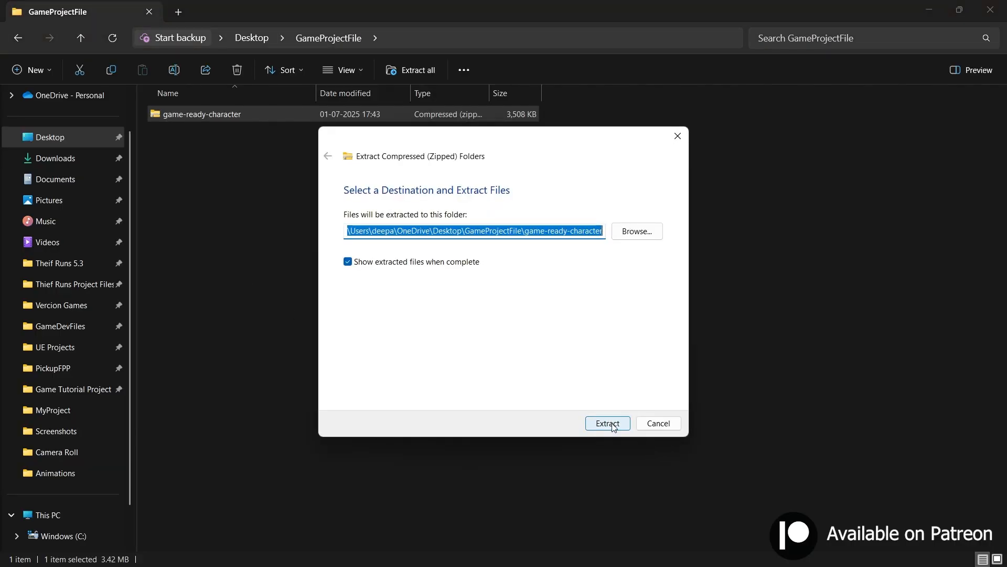
left_click(609, 423)
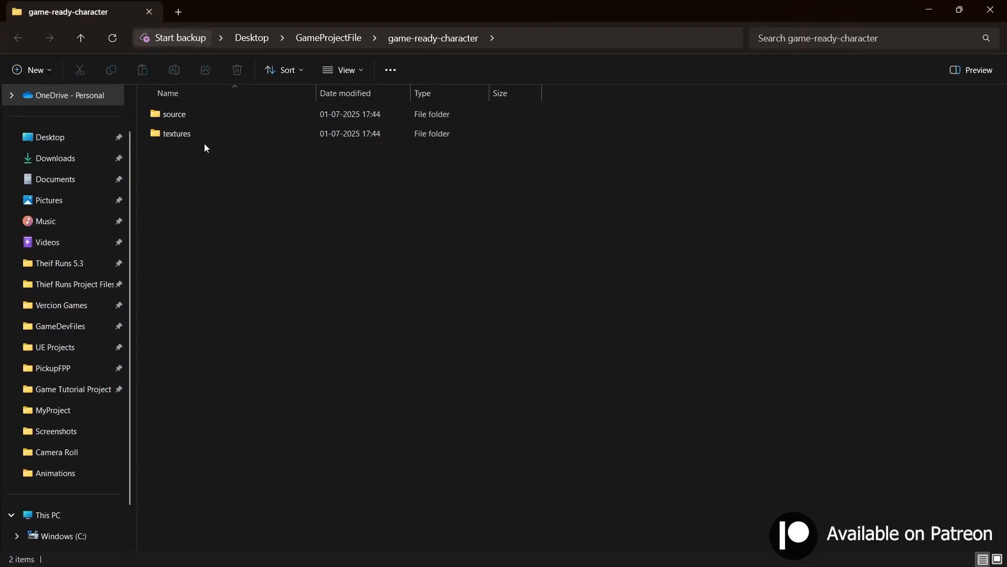
Step: Extract the rupert archive in the source folder and review its g_r_character.fbx file and base and normal textures
double_click(186, 121)
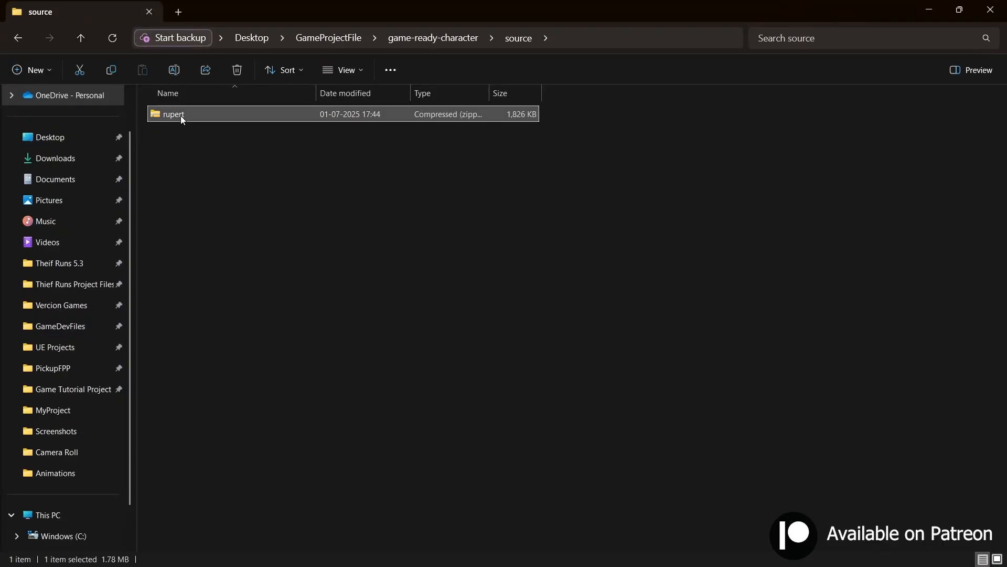
right_click(181, 115)
left_click(231, 229)
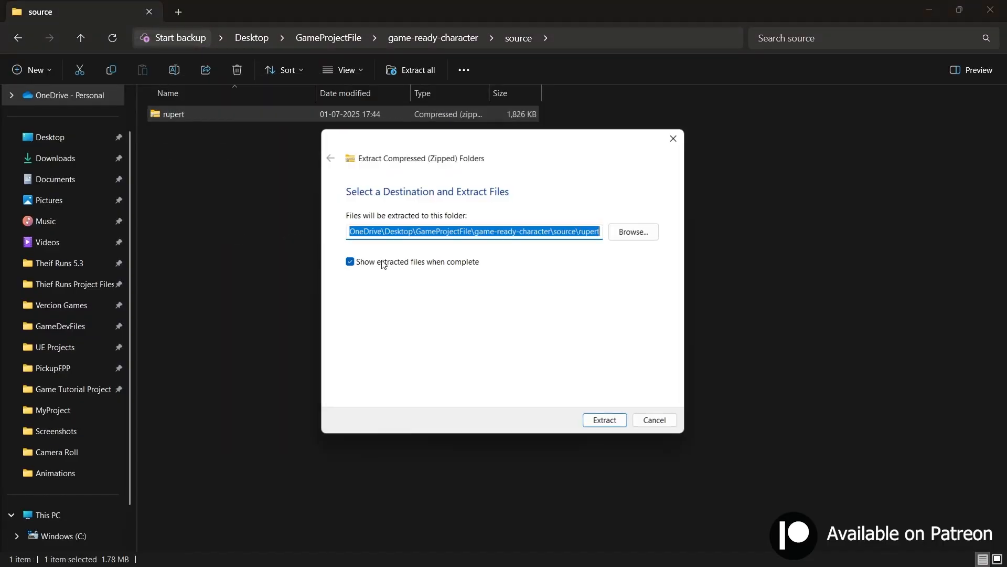
left_click(608, 422)
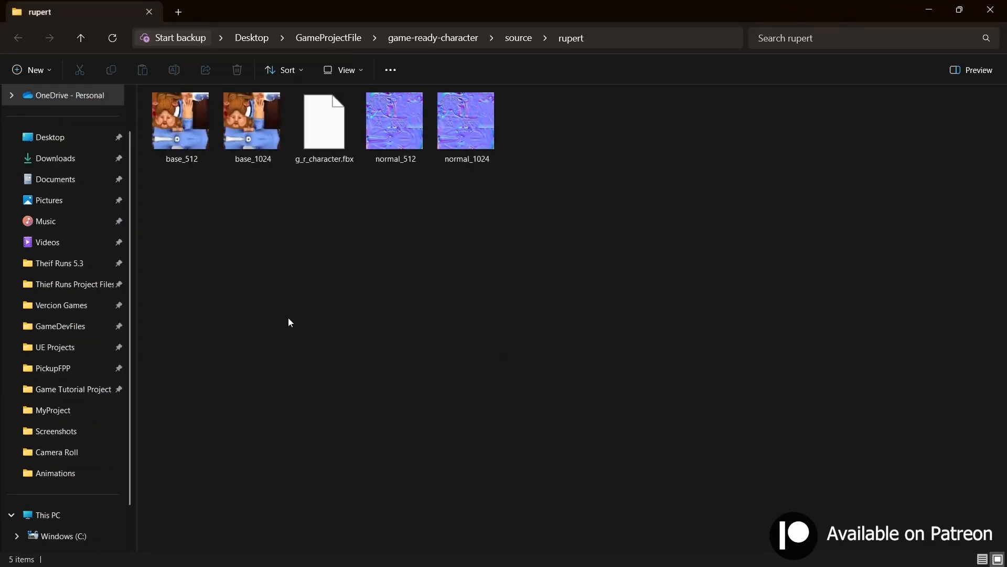
left_click_drag(178, 230, 487, 124)
left_click_drag(294, 211, 333, 159)
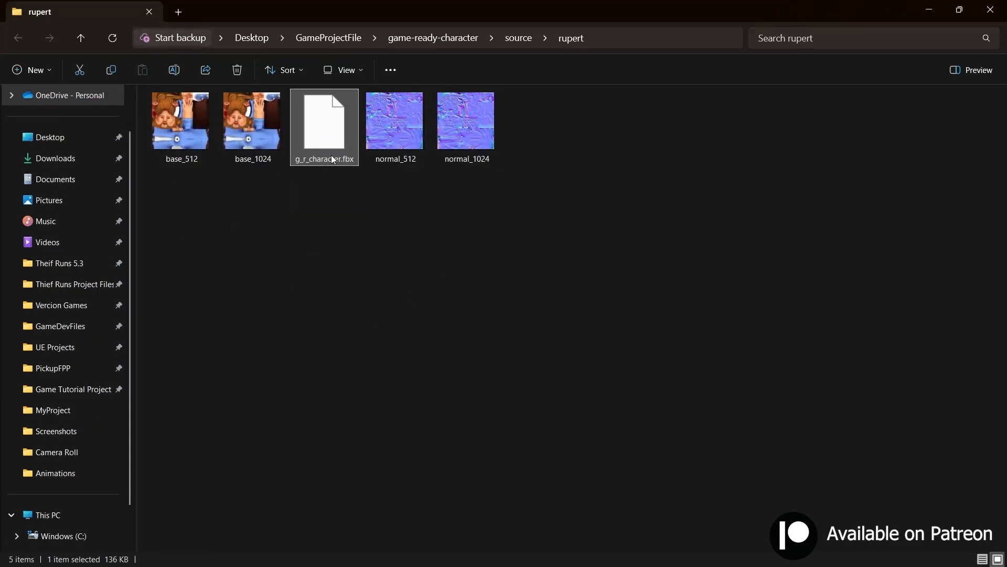
left_click_drag(179, 194, 231, 157)
left_click_drag(436, 207, 367, 126)
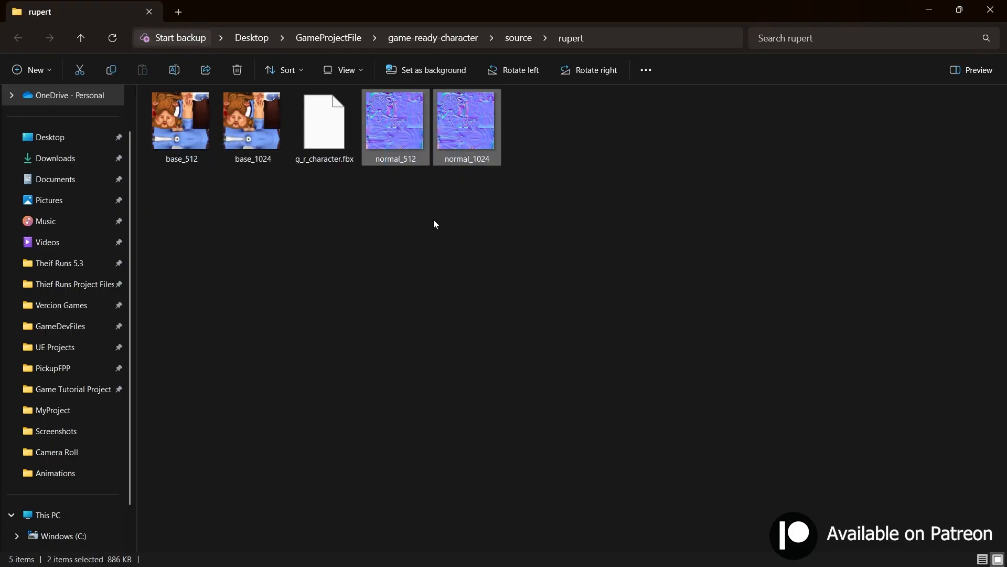
left_click(310, 200)
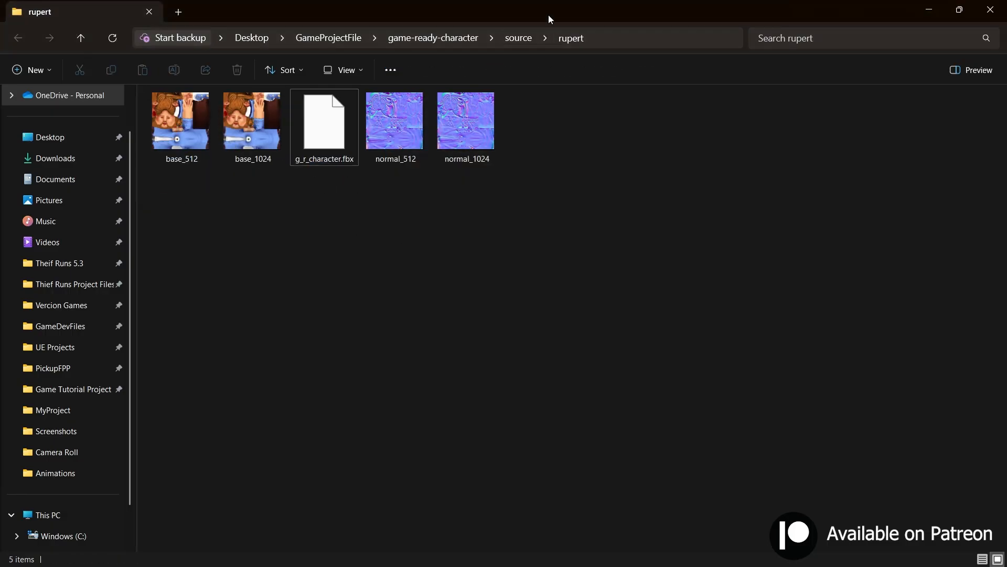
Step: Switch to Unreal Editor and import g_r_character.fbx from the rupert folder into the Content folder with the default import settings
left_click_drag(549, 15, 753, 74)
left_click_drag(756, 208, 531, 463)
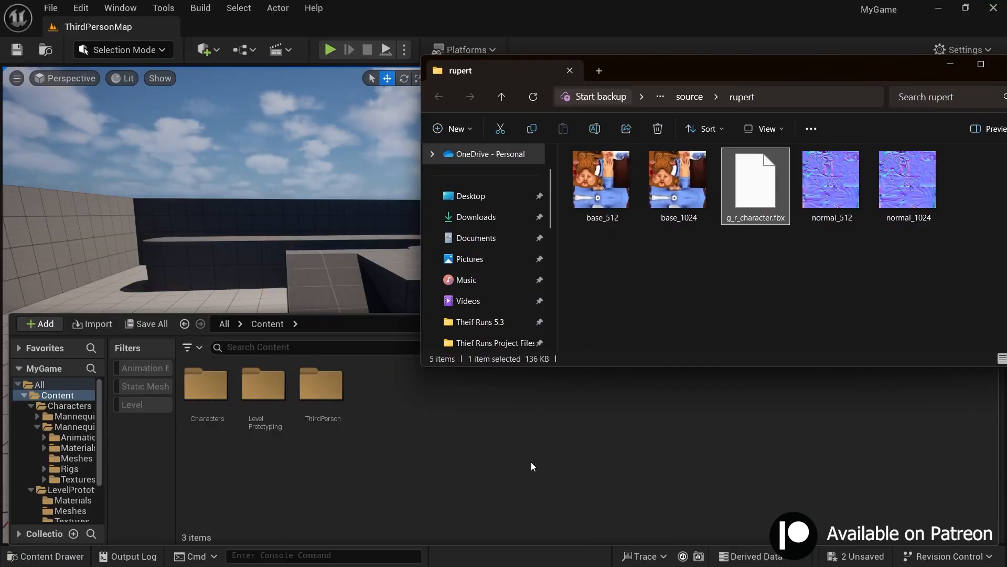
left_click(947, 66)
scroll(541, 262, "down", 4)
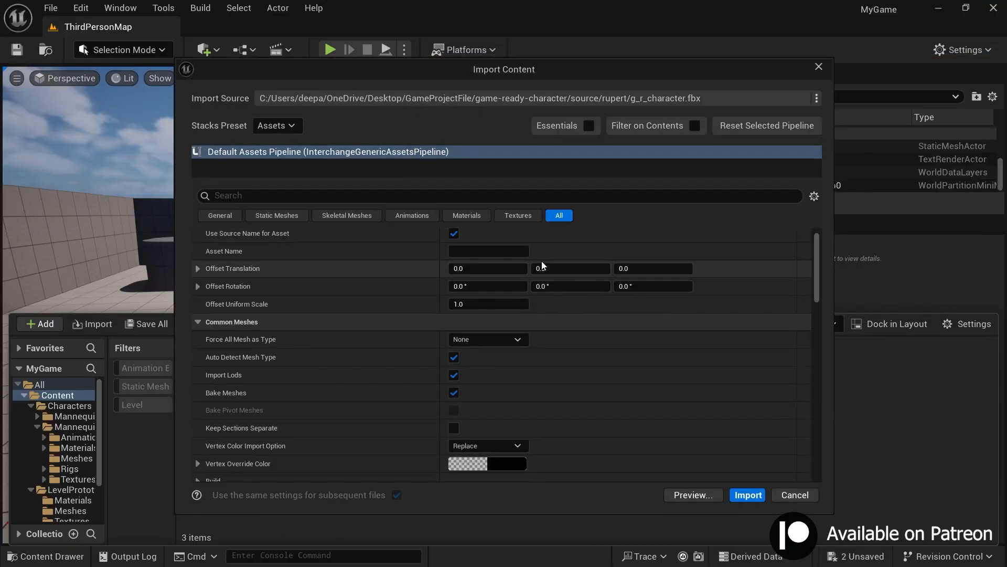
scroll(545, 287, "up", 4)
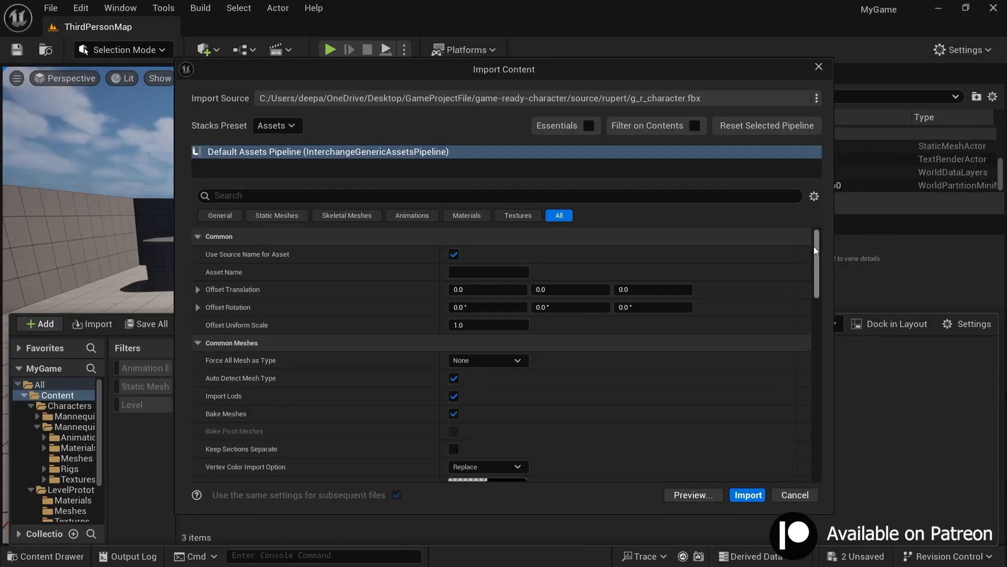
mouse_move(814, 247)
left_mouse_down()
mouse_move(829, 436)
mouse_move(829, 242)
left_mouse_up()
left_click(748, 495)
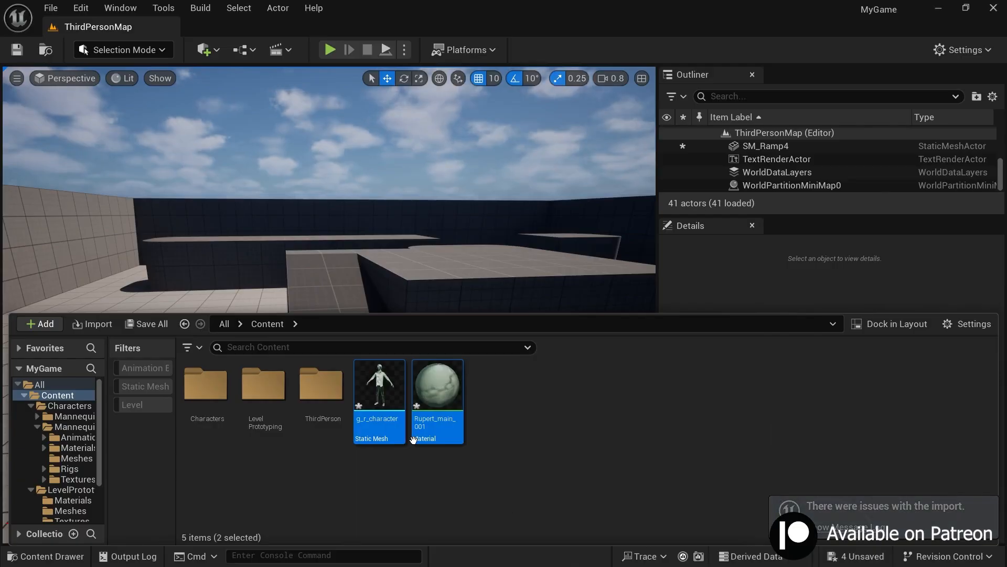
Step: Open the g_r_character static mesh, look over the model from farther away and close its editor
left_click(385, 420)
double_click(385, 417)
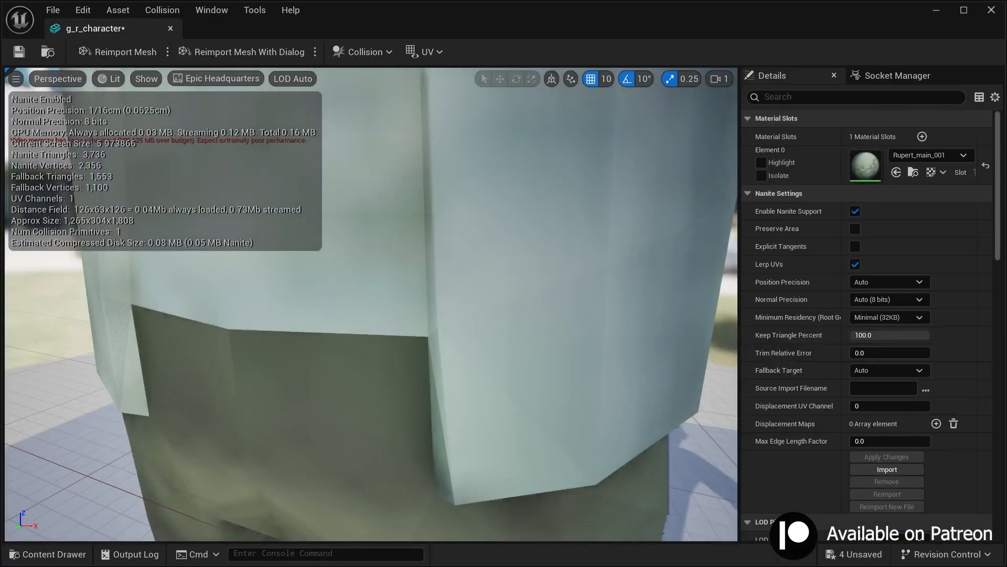
scroll(391, 293, "up", 1)
key("s")
right_click_drag(391, 294, 398, 278)
left_click(170, 28)
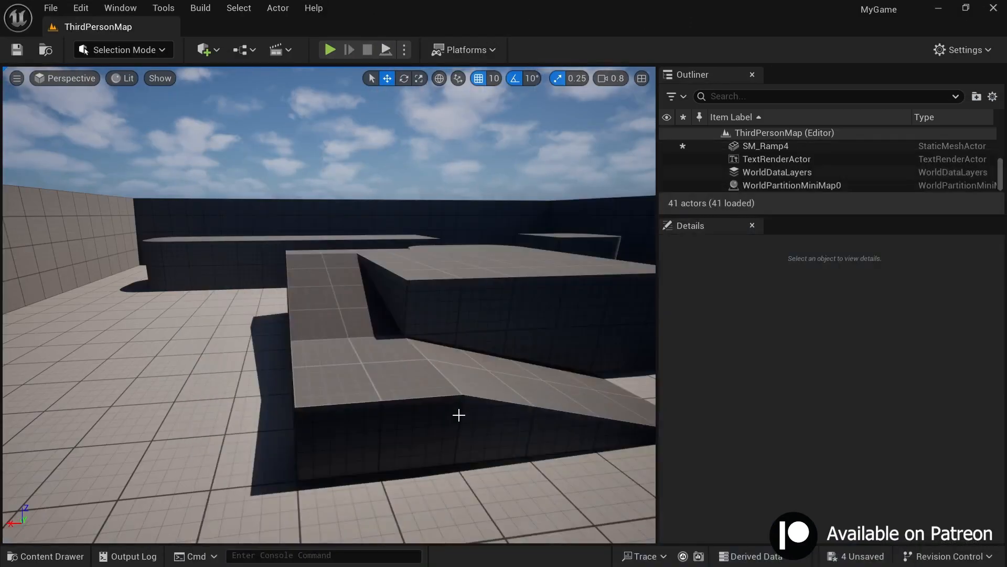
Step: Place the g_r_character mesh on the level floor at about X 1890, Y 1700, Z 100 and frame it
key("ctrl+space")
left_click_drag(394, 415, 355, 337)
key("f")
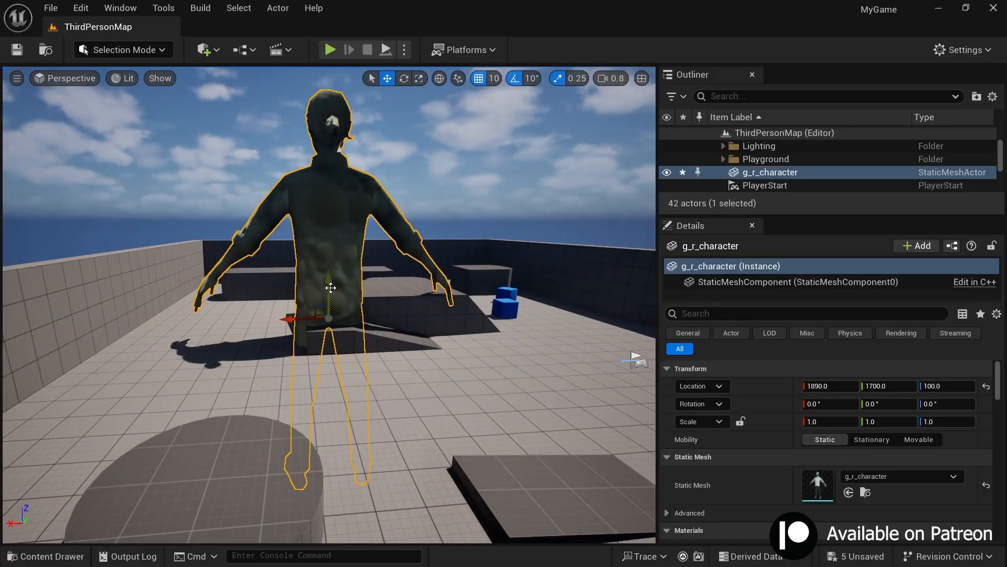
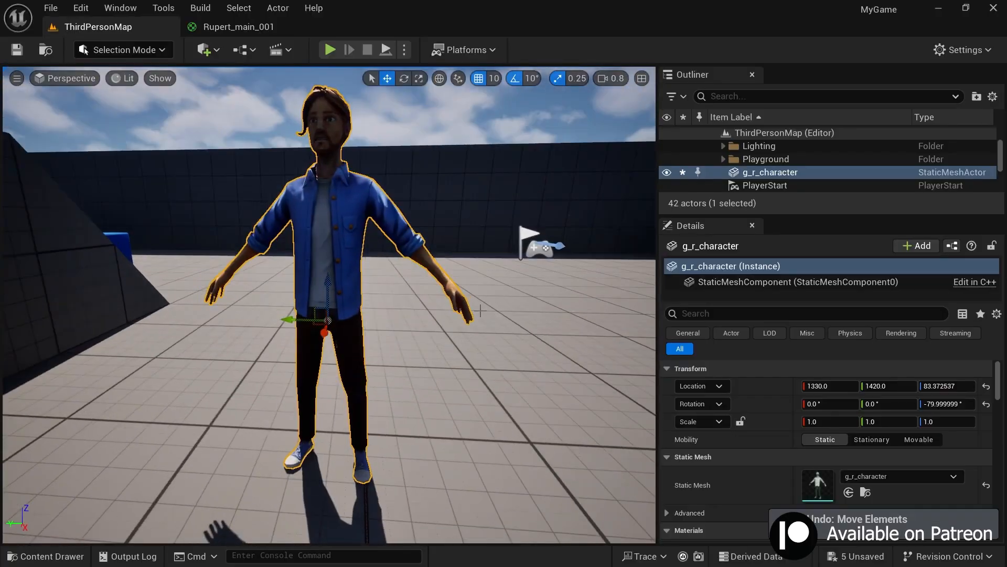
Step: Rotate the g_r_character mesh about its vertical axis to about 100° and frame it
scroll(432, 322, "down", 4)
key("e")
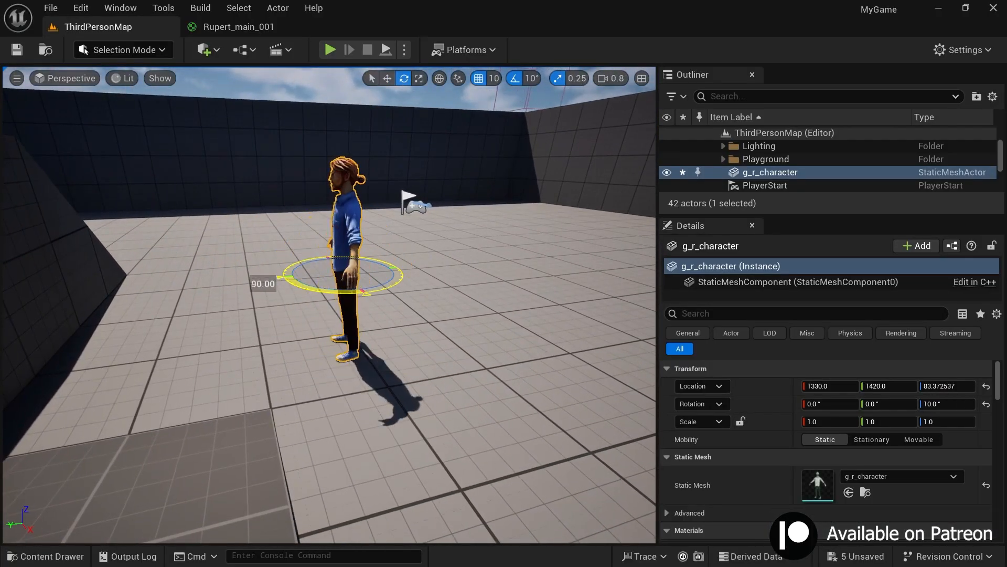
right_click_drag(336, 292, 593, 294)
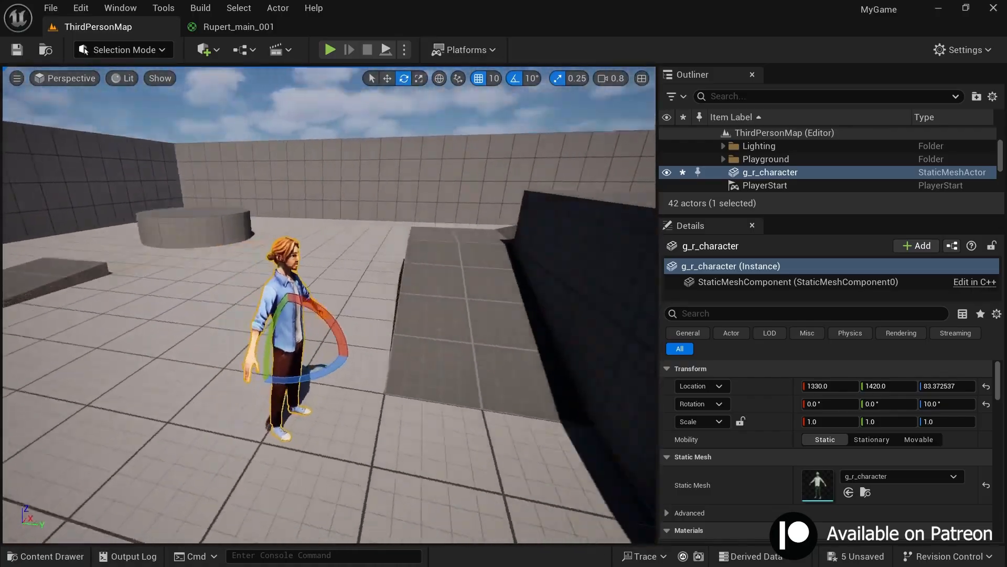
right_click_drag(416, 333, 451, 320)
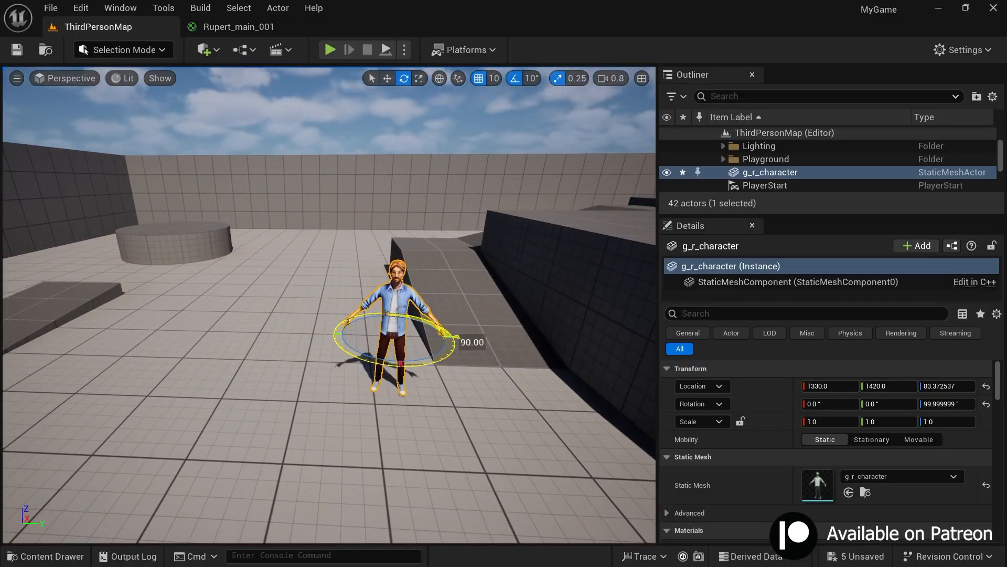
key("f")
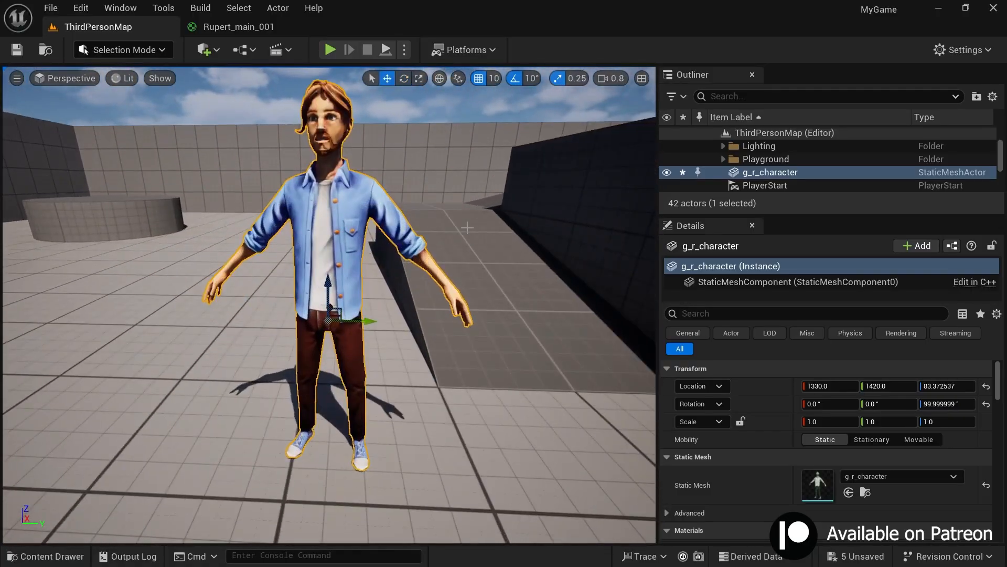
Step: Look over the rotated character in the level and check the imported assets in the MyCharacter folder
key("s")
right_click_drag(430, 202, 470, 237)
scroll(454, 226, "down", 1)
key("d")
right_click_drag(484, 335, 7, 337)
key("w")
right_click_drag(430, 281, 448, 278)
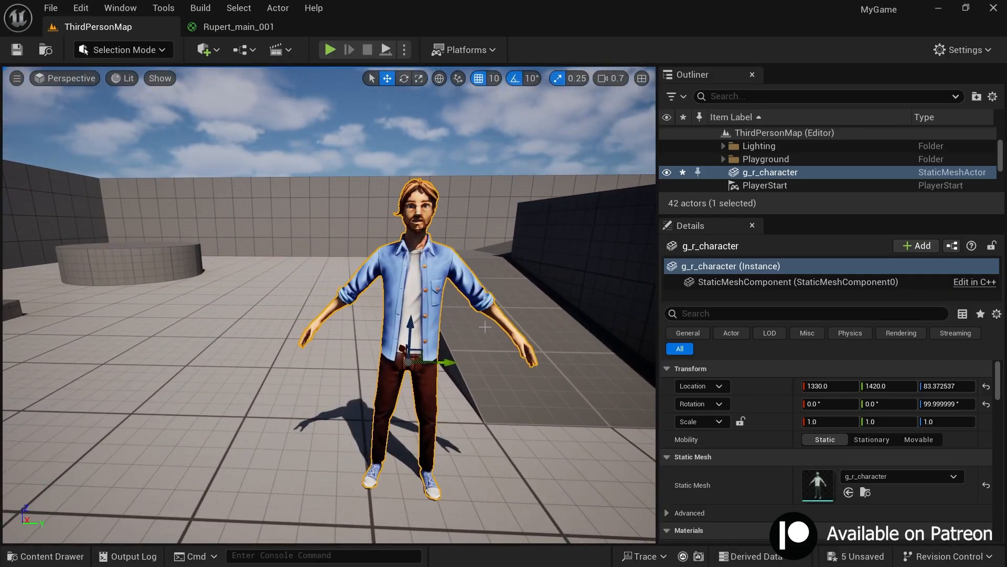
key("ctrl+space")
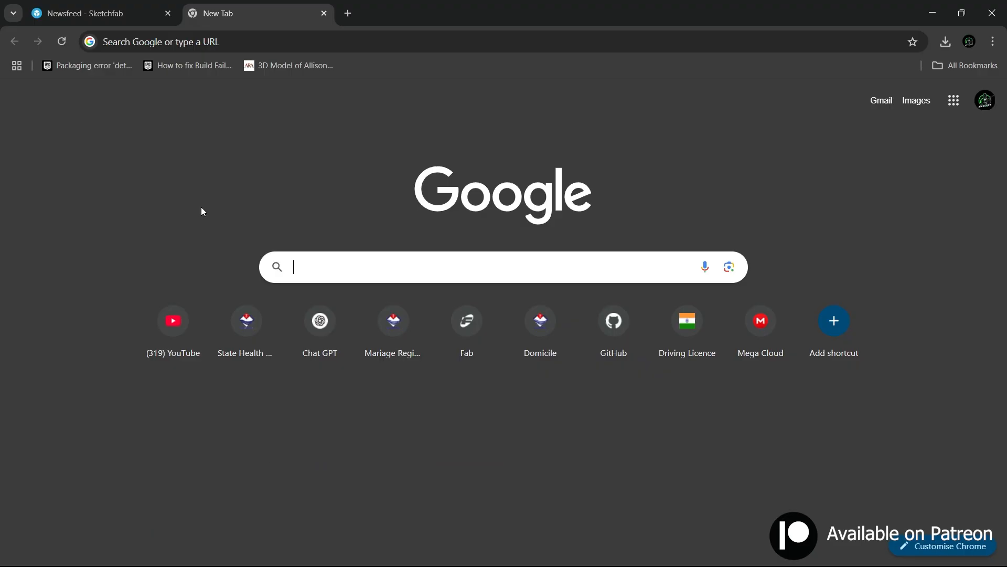
Step: Switch to Chrome, search Google for mixamo, open the Mixamo website and sign in
type("mixamo")
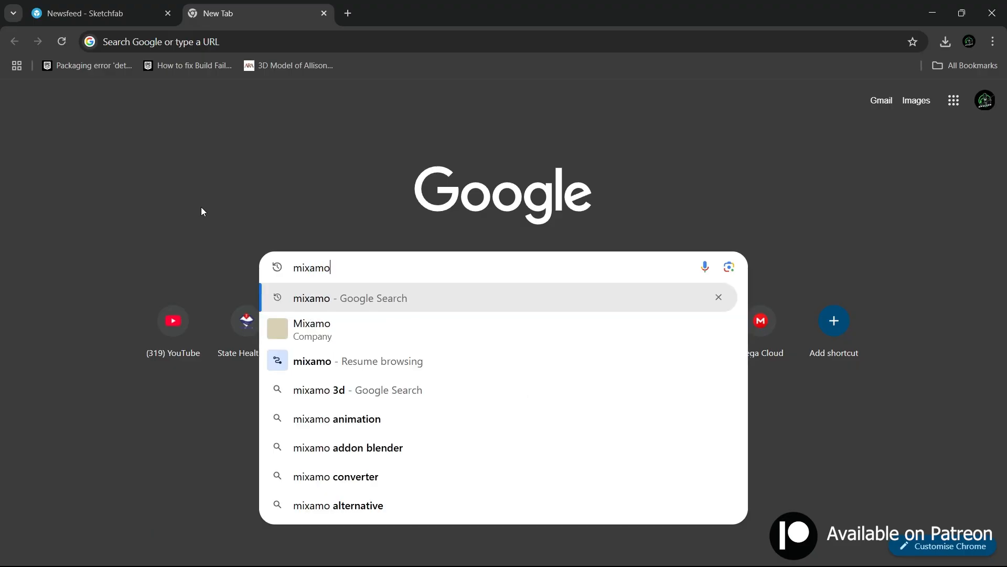
key("Return")
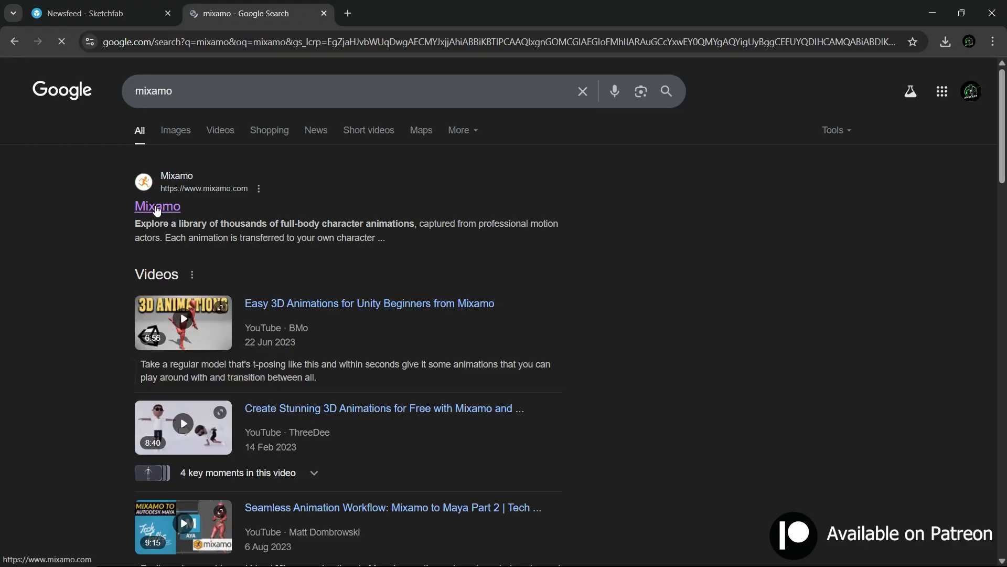
left_click(157, 210)
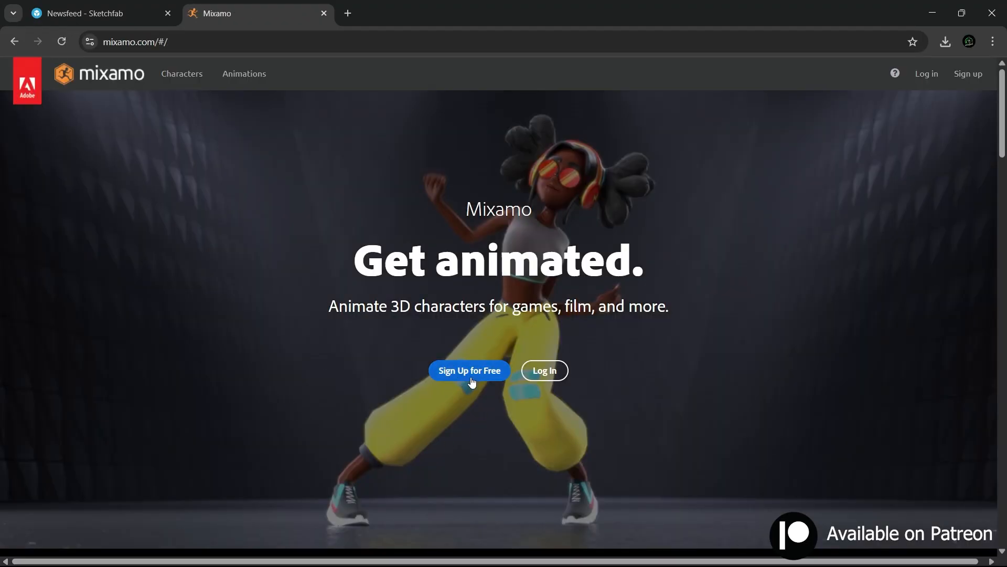
left_click(469, 371)
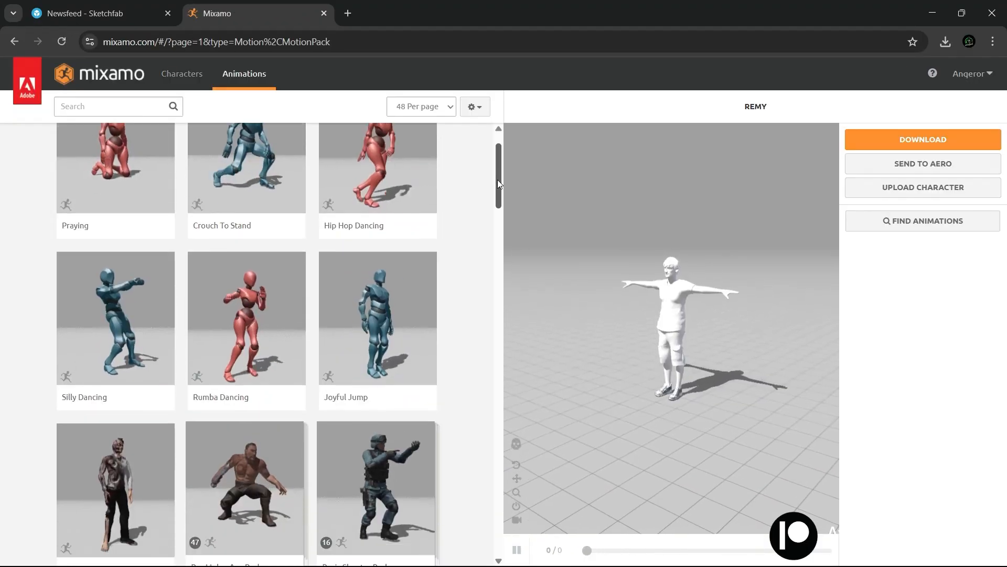
Step: Browse the Mixamo animation library and preview the Praying animation on the Remy character
mouse_move(498, 179)
left_mouse_down()
mouse_move(508, 257)
mouse_move(508, 164)
left_mouse_up()
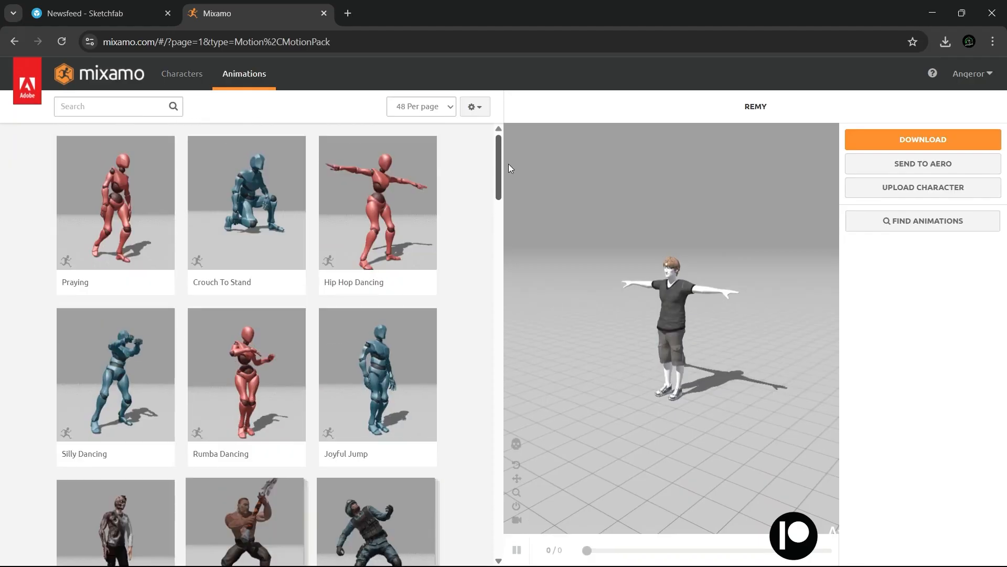
scroll(456, 236, "down", 5)
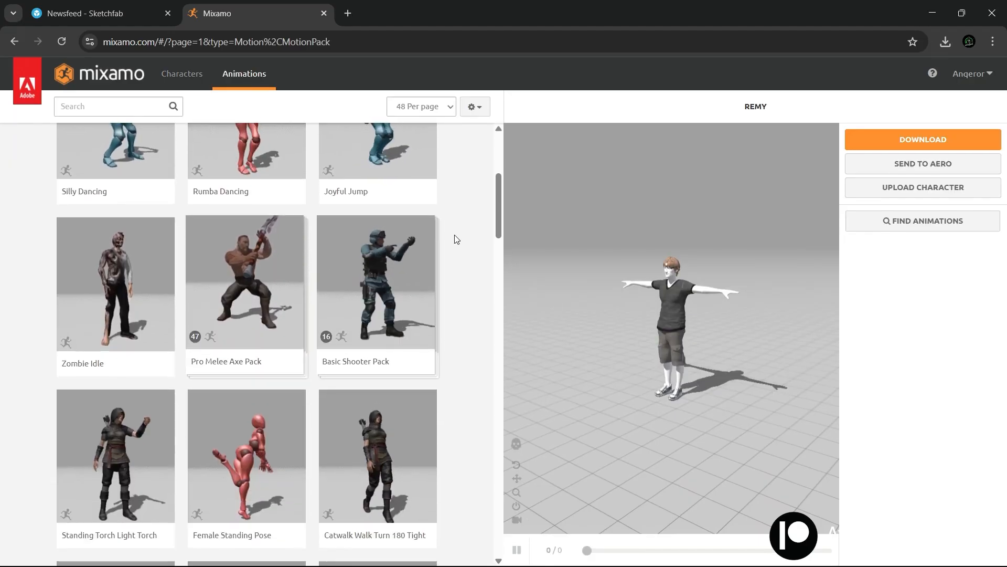
scroll(456, 239, "down", 6)
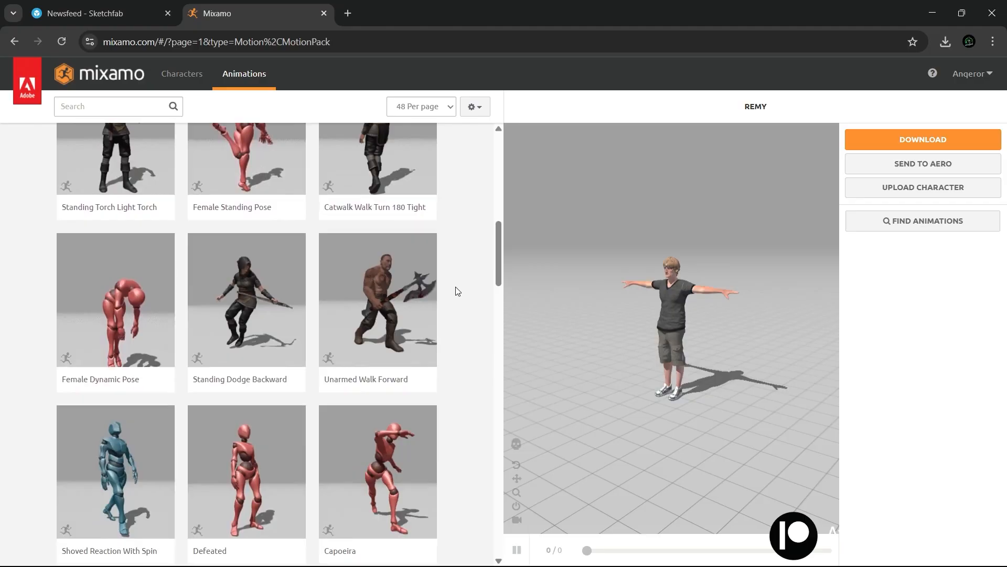
scroll(456, 291, "up", 7)
scroll(456, 291, "up", 3)
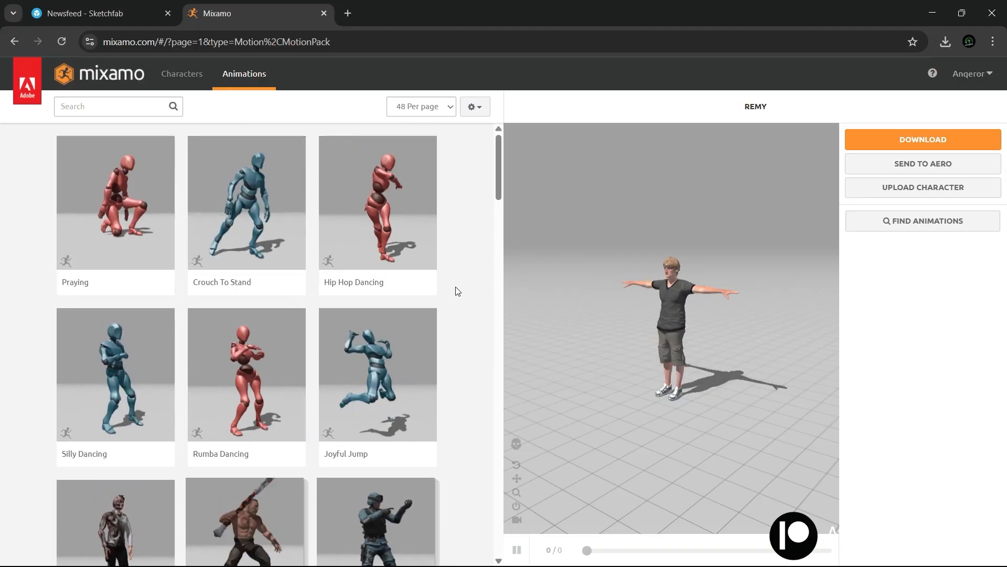
left_click(115, 215)
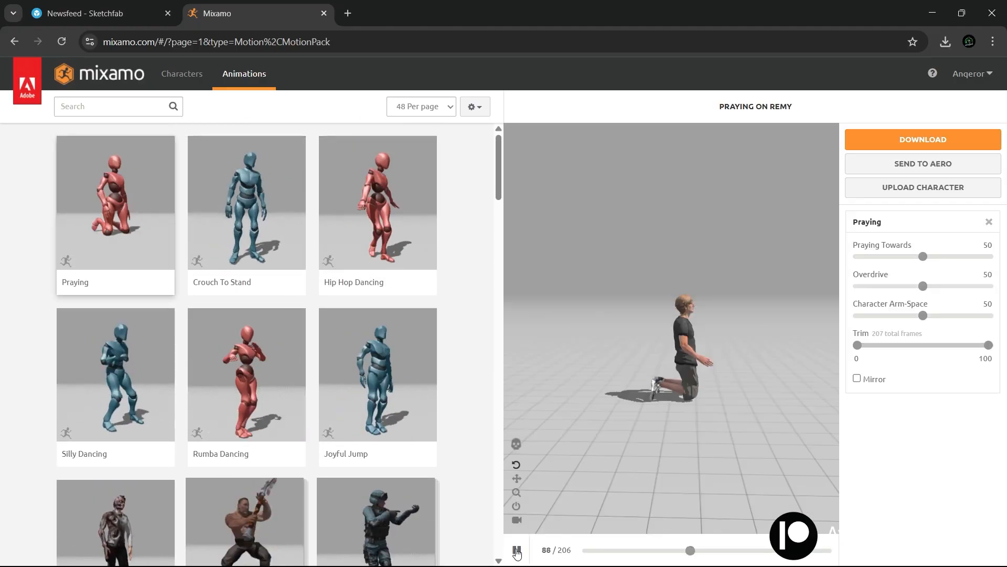
Step: Upload g_r_character.fbx from the rupert folder as a new Mixamo character and accept its orientation
left_click(913, 188)
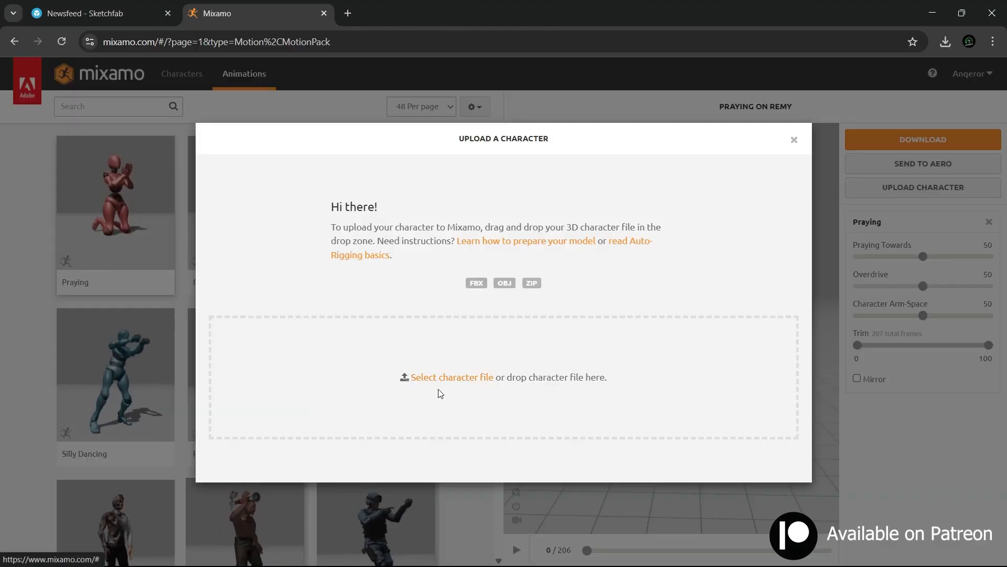
key("alt+Tab")
left_click(473, 316)
left_click(745, 204)
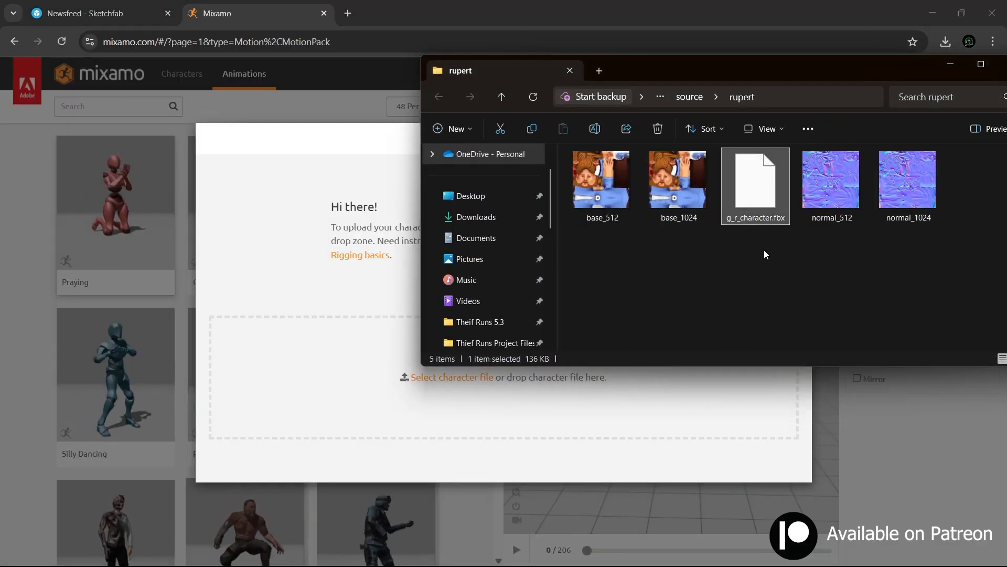
left_click_drag(619, 382, 318, 419)
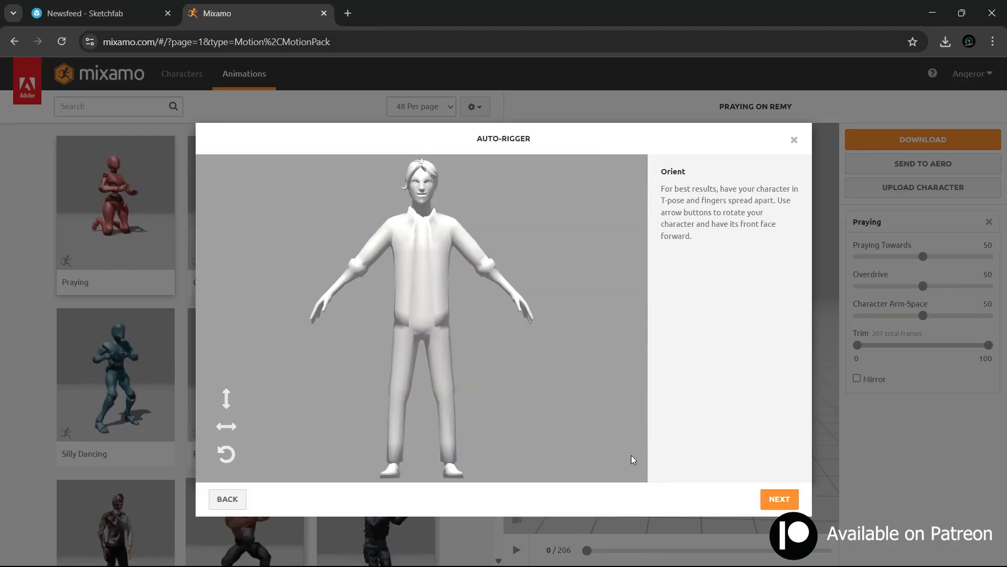
left_click(776, 498)
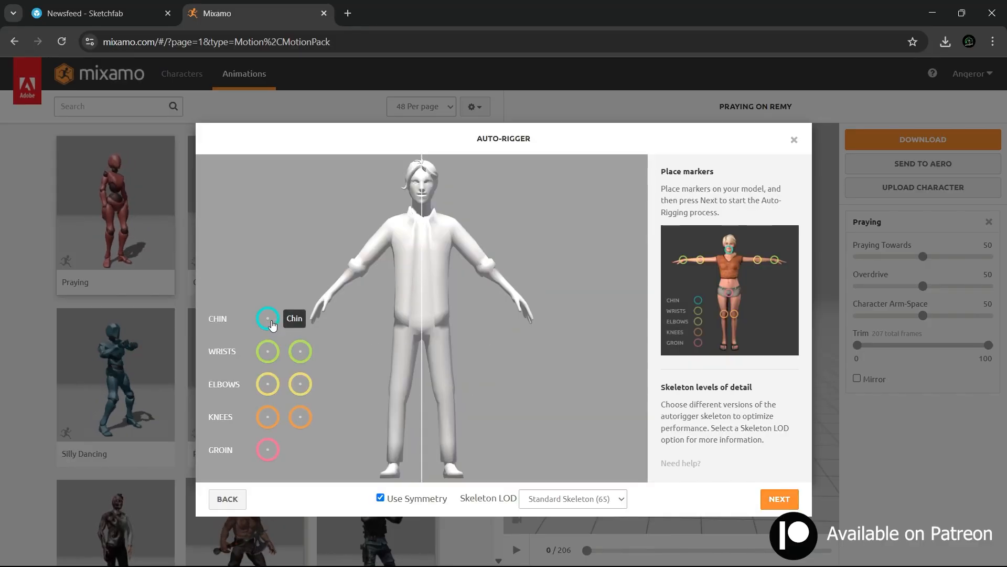
Step: Place the chin, wrist, elbow, knee and groin markers on the model with symmetry and start auto-rigging with Standard Skeleton (65)
mouse_move(271, 323)
left_mouse_down()
mouse_move(344, 249)
mouse_move(421, 205)
left_mouse_up()
left_click_drag(268, 352, 332, 295)
left_click_drag(268, 384, 358, 269)
left_click_drag(268, 416, 399, 397)
mouse_move(267, 450)
left_mouse_down()
mouse_move(305, 397)
mouse_move(424, 339)
left_mouse_up()
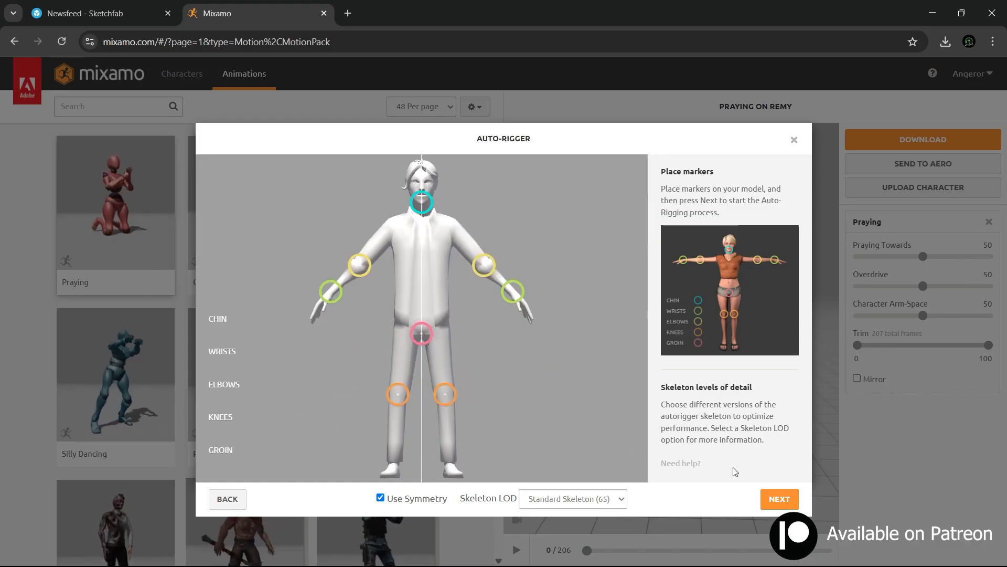
left_click(791, 502)
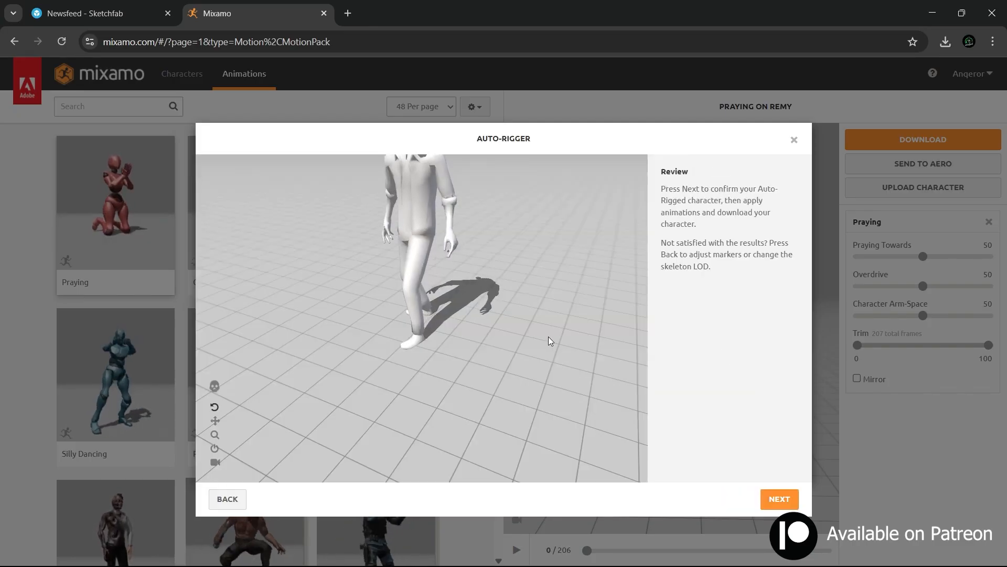
Step: Review the auto-rigged character's motion and accept it as the active Mixamo character
left_click_drag(549, 337, 567, 385)
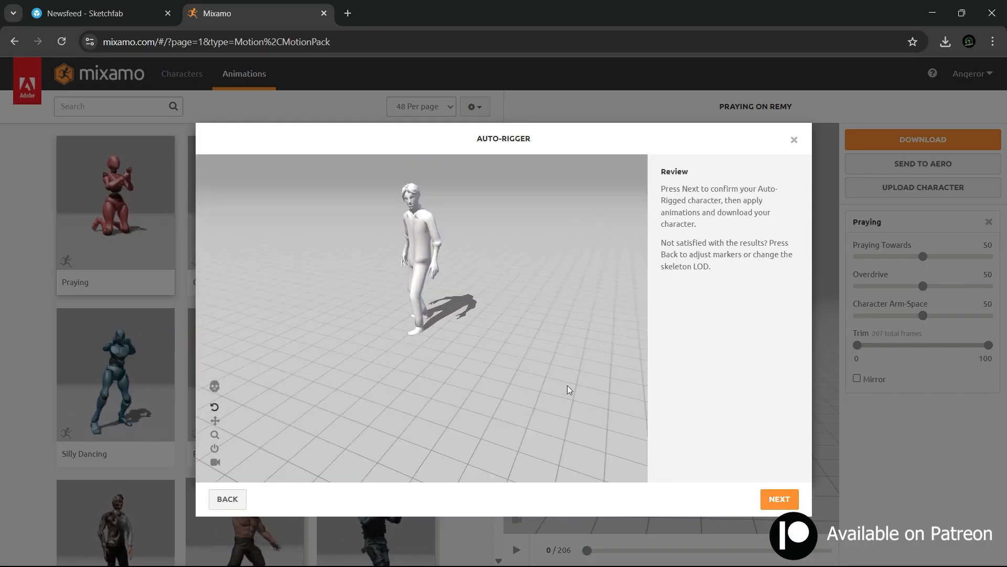
left_click(778, 500)
left_click(778, 498)
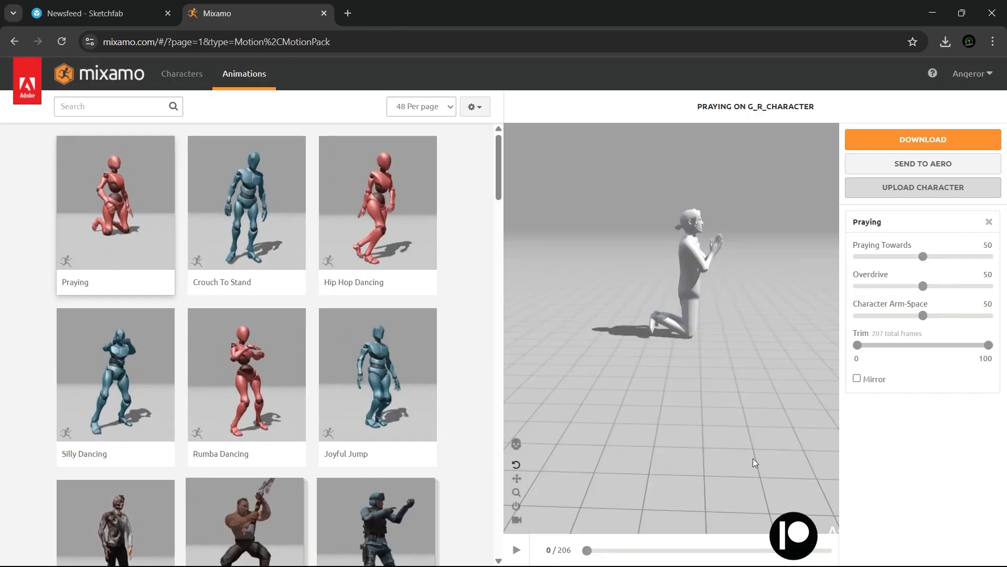
left_click_drag(753, 458, 736, 256)
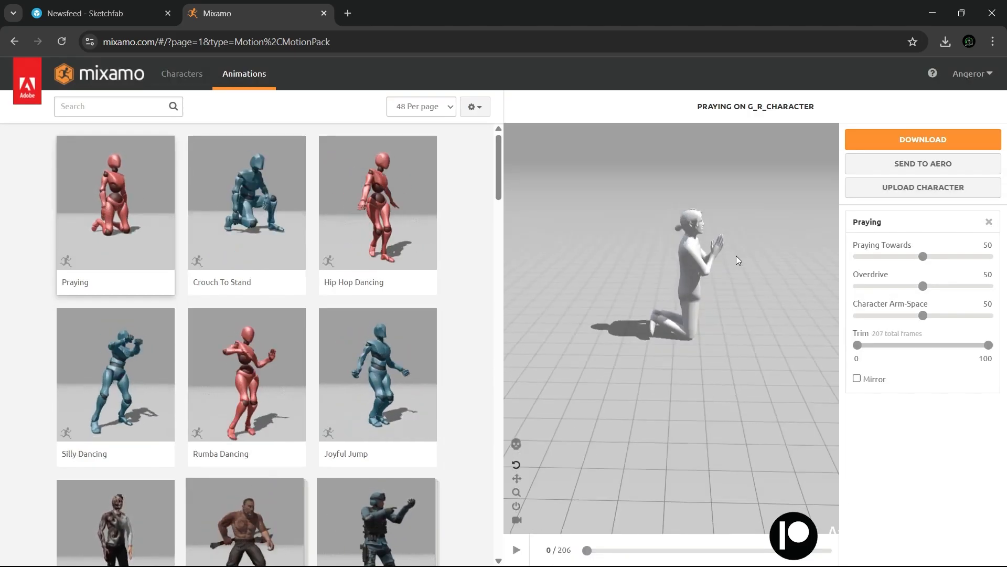
Step: Search the animations for "t pose", apply T-Pose to the character and set Character Arm-Space to 0
left_click(119, 109)
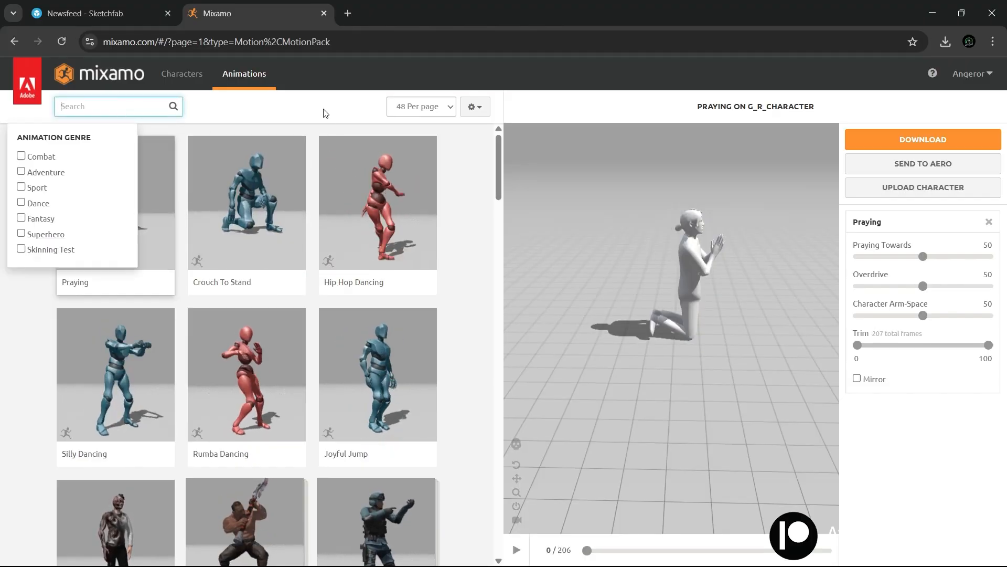
type("t pos")
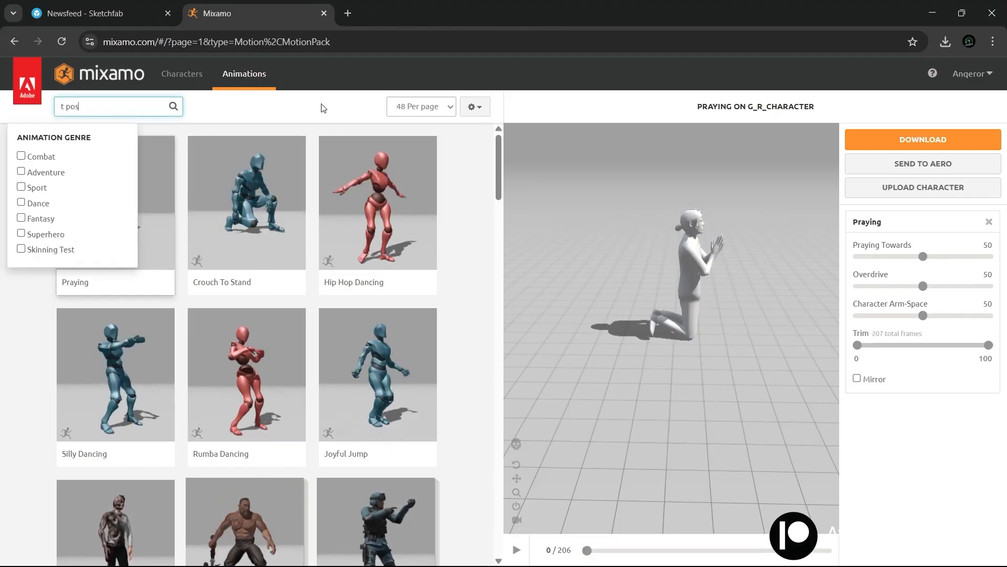
type("e")
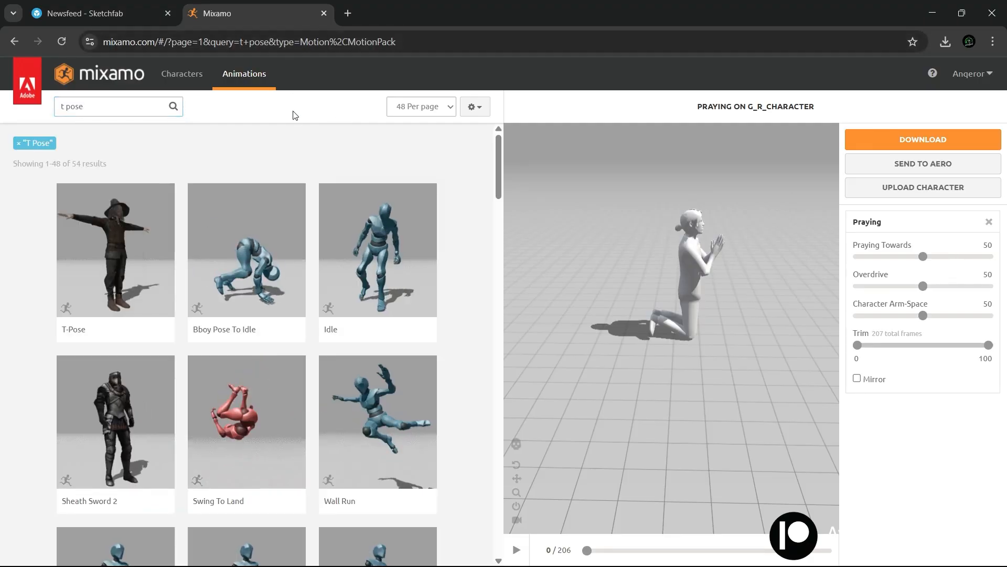
left_click(118, 268)
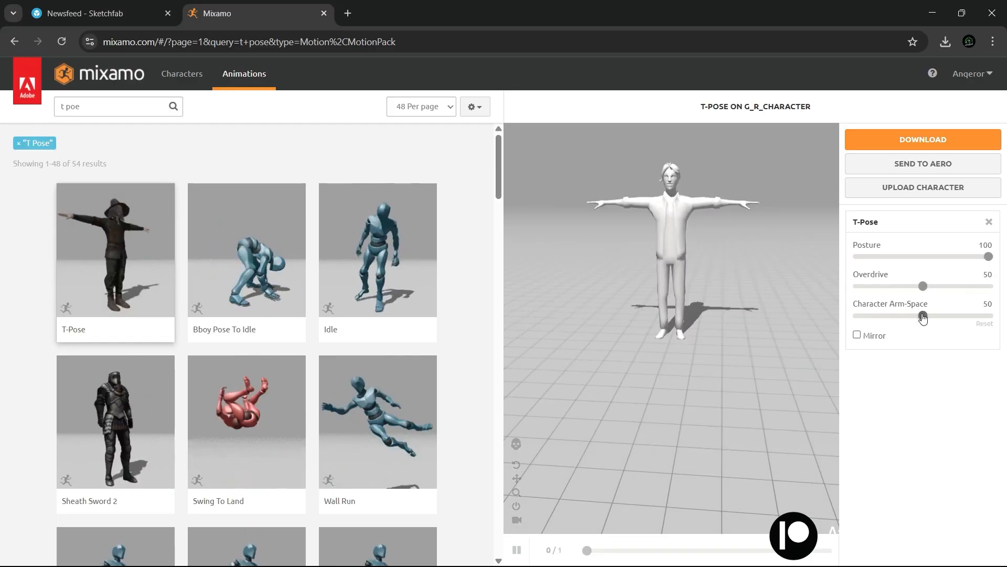
left_click_drag(850, 316, 849, 317)
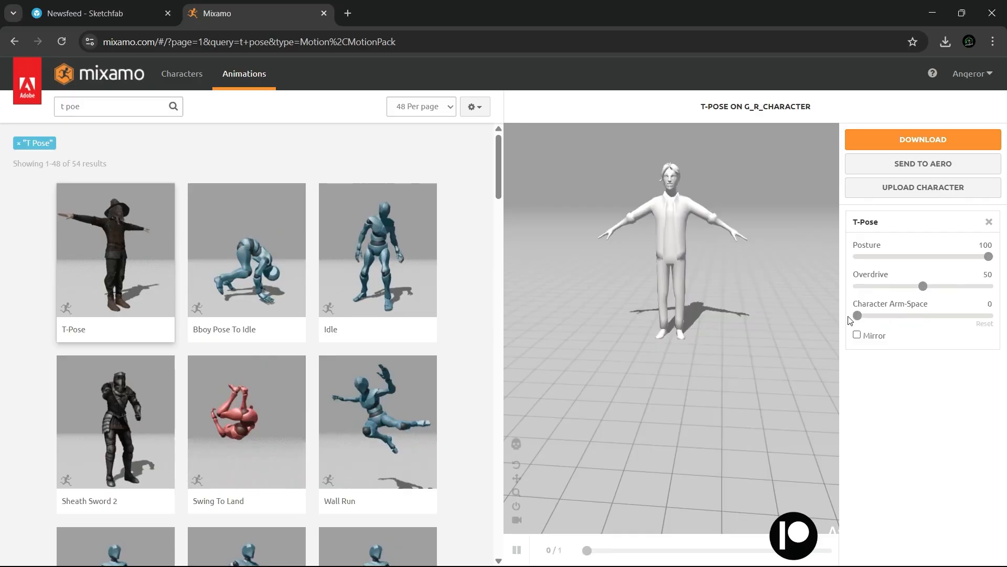
left_click_drag(650, 298, 653, 244)
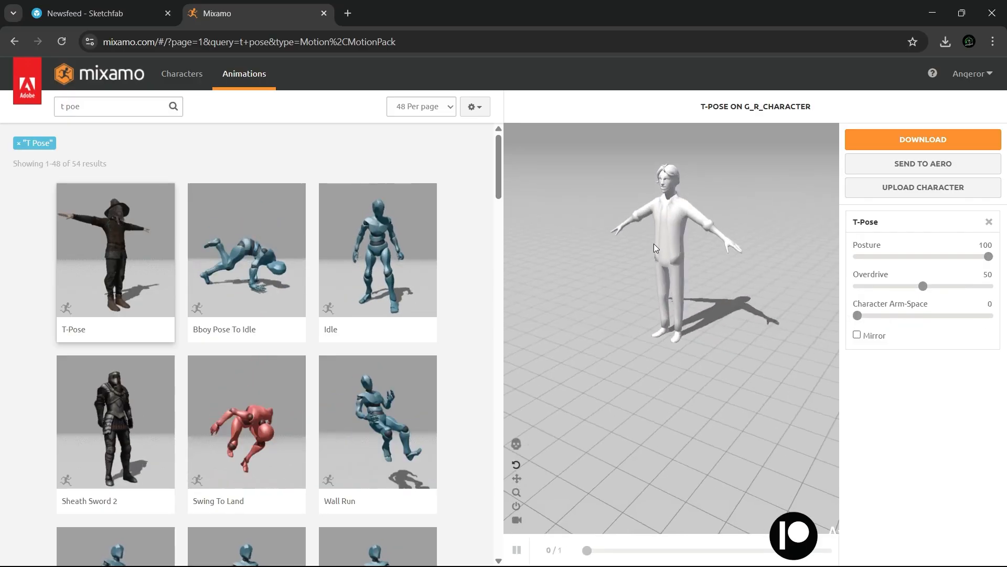
Step: Download the T-Pose character as FBX Binary with skin, at 30 frames per second and without keyframe reduction
left_click(917, 147)
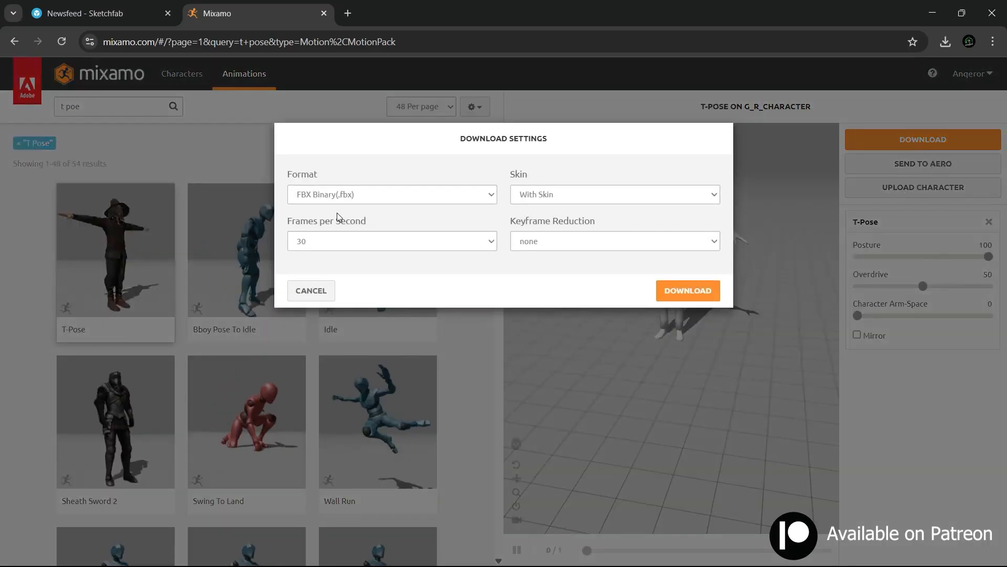
left_click(353, 196)
left_click(324, 217)
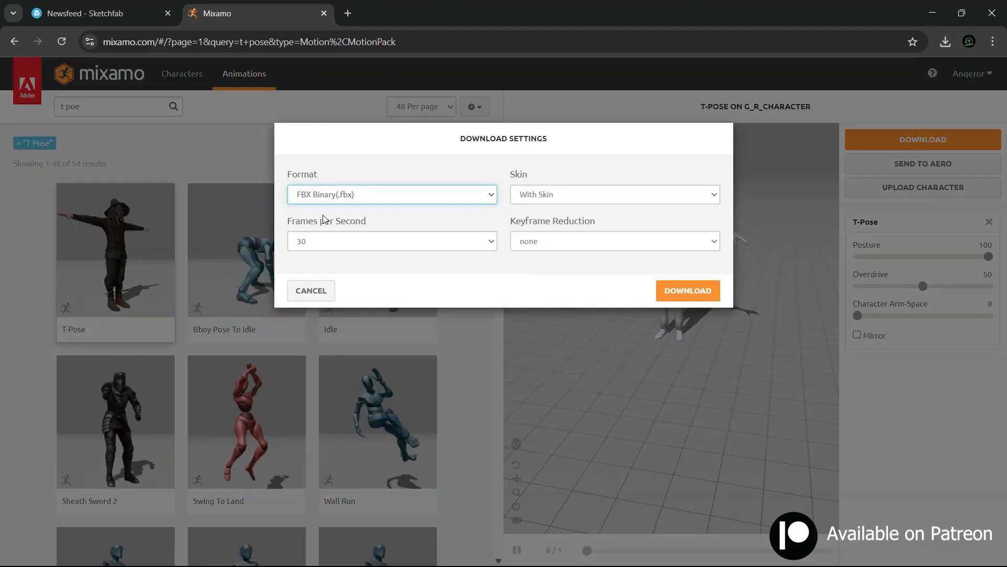
left_click(548, 196)
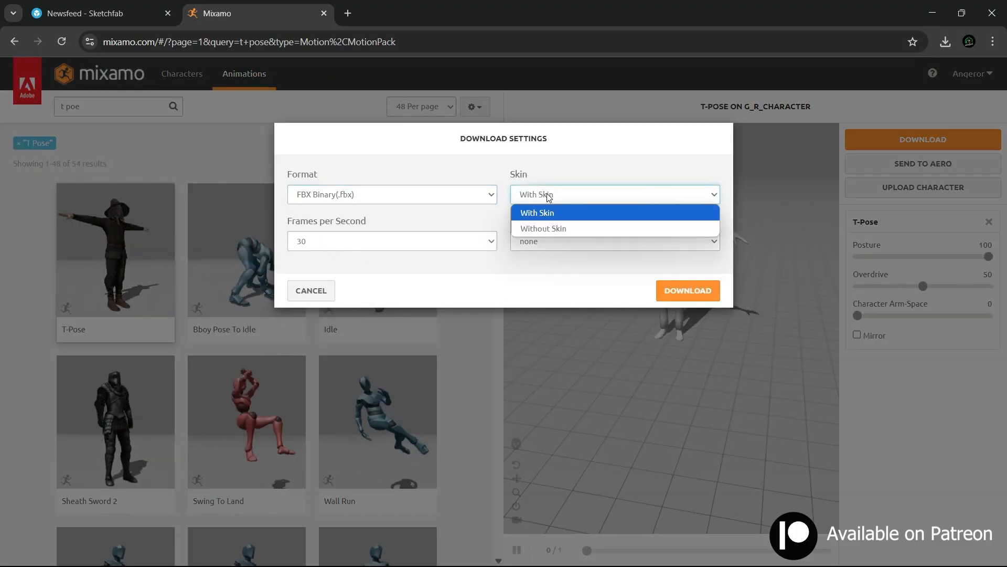
left_click(550, 214)
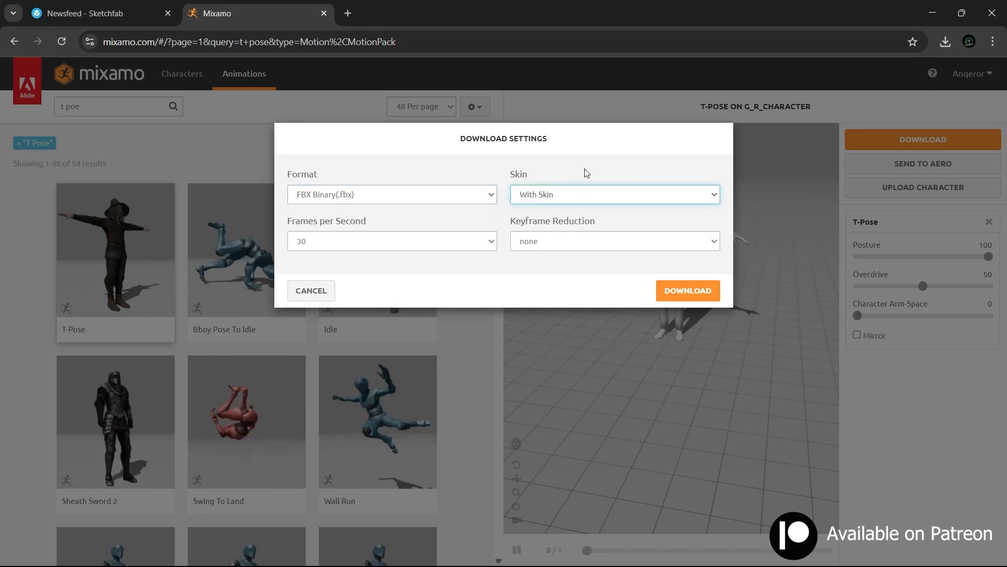
left_click(665, 286)
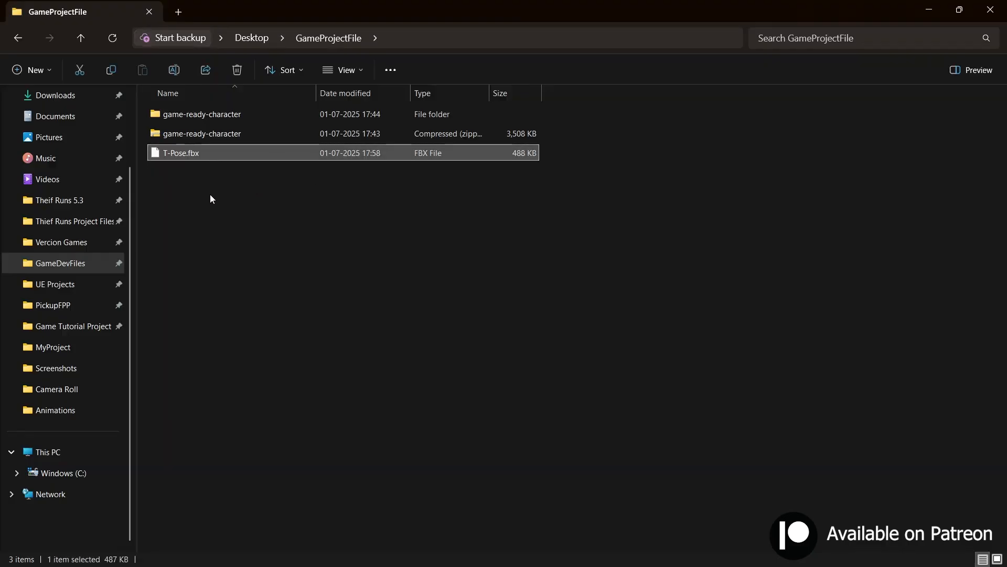
Step: Rename the downloaded T-Pose FBX in the GameProjectFile folder to MyCharacter.fbx
key("F2")
type("MyChar")
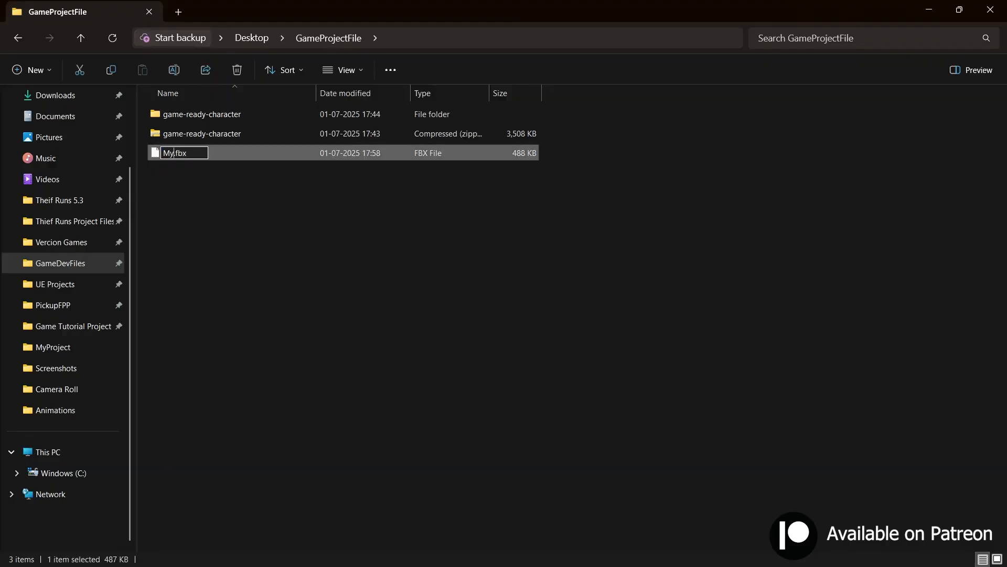
type("acter")
key("Return")
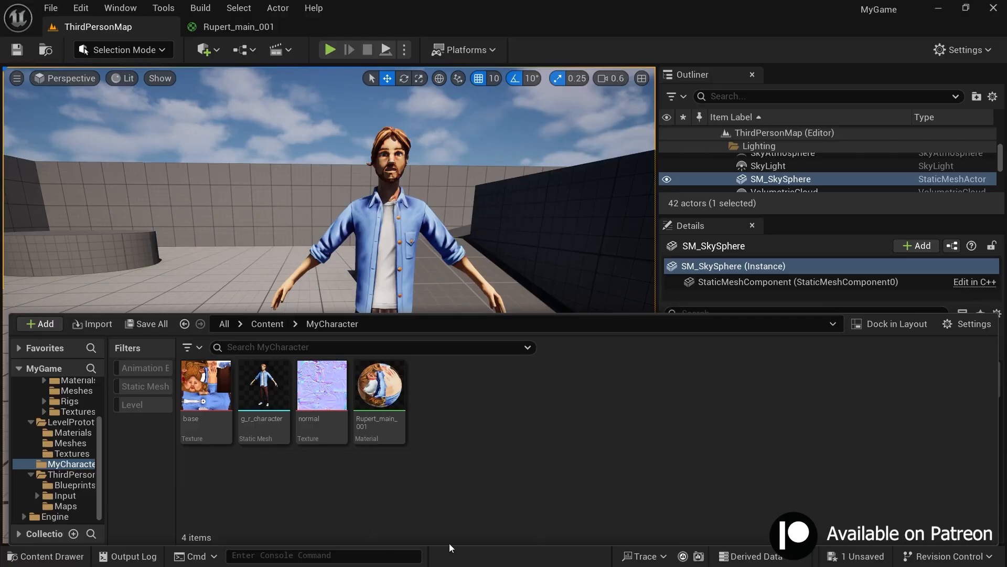
Step: In Unreal Editor, delete the character placed in the level and its g_r_character static mesh from the MyCharacter folder
left_click(388, 260)
key("Delete")
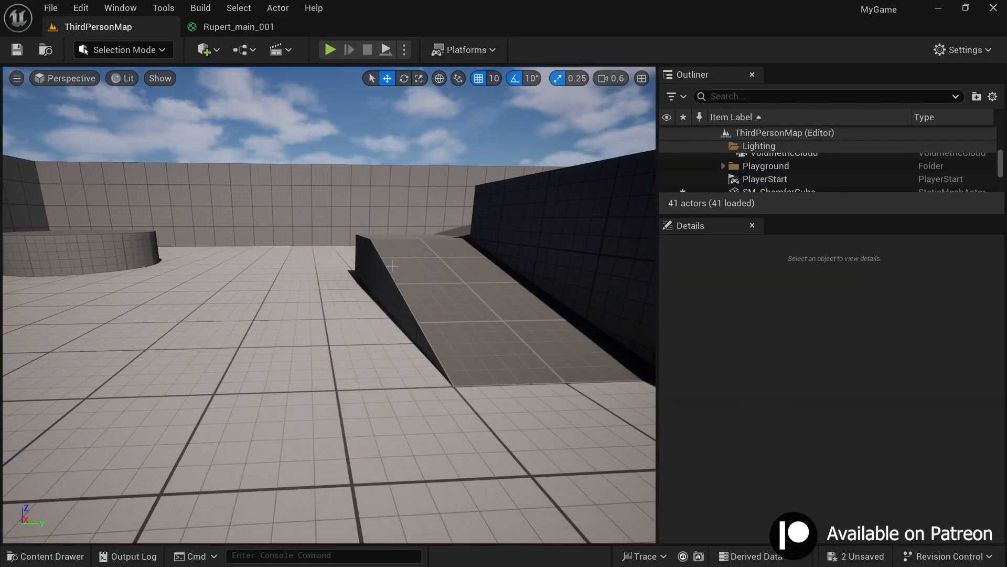
key("ctrl+space")
left_click(264, 391)
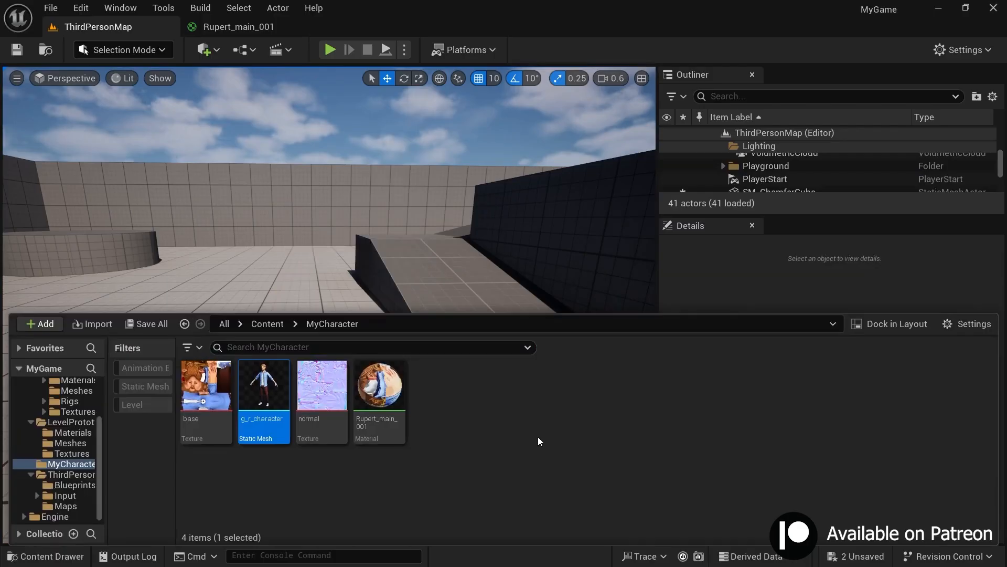
key("Delete")
left_click(493, 505)
Step: Import MyCharacter.fbx from the GameProjectFile folder into the MyCharacter content folder as a skeletal mesh
key("alt+Tab")
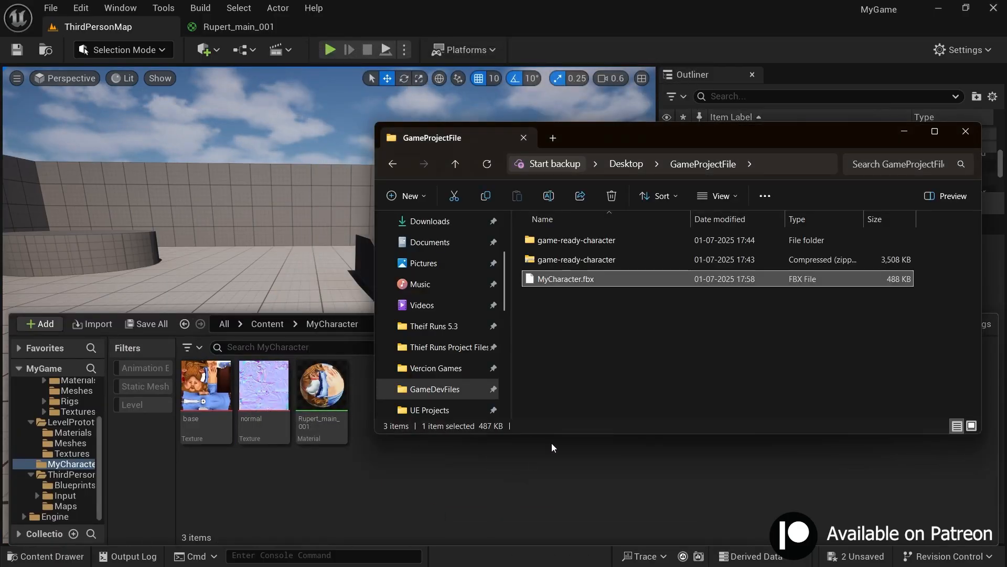
left_click_drag(620, 136, 383, 87)
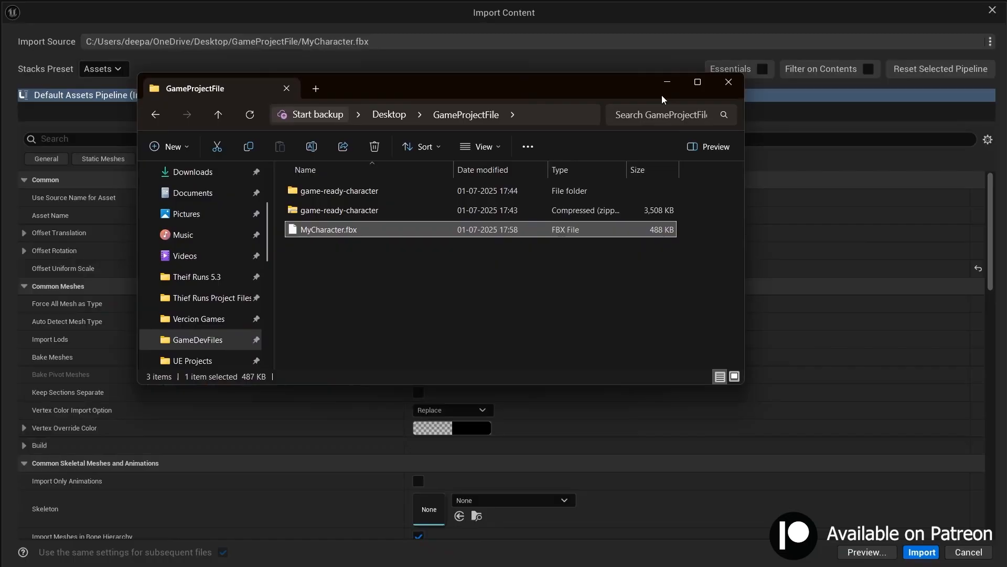
left_click(665, 81)
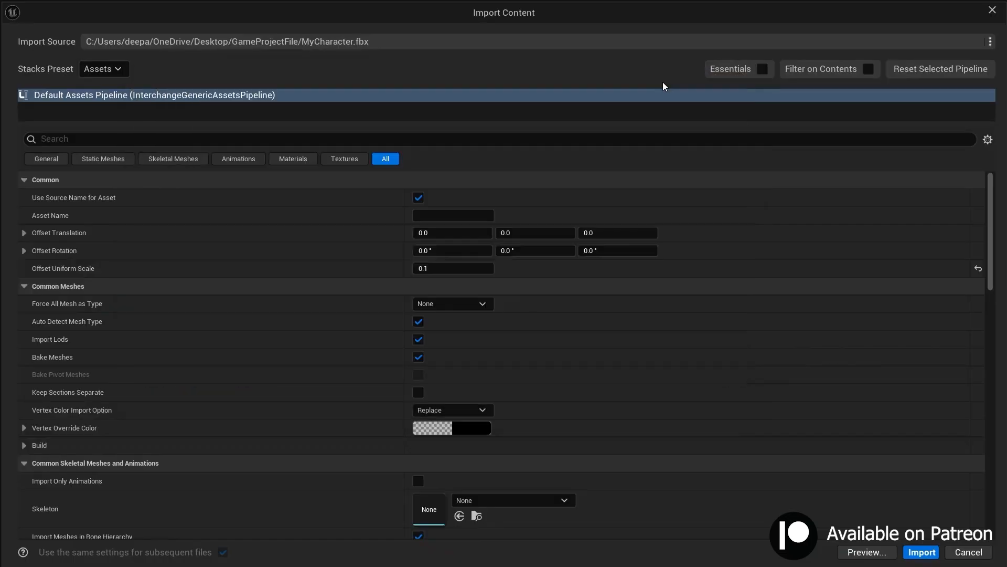
scroll(581, 256, "down", 10)
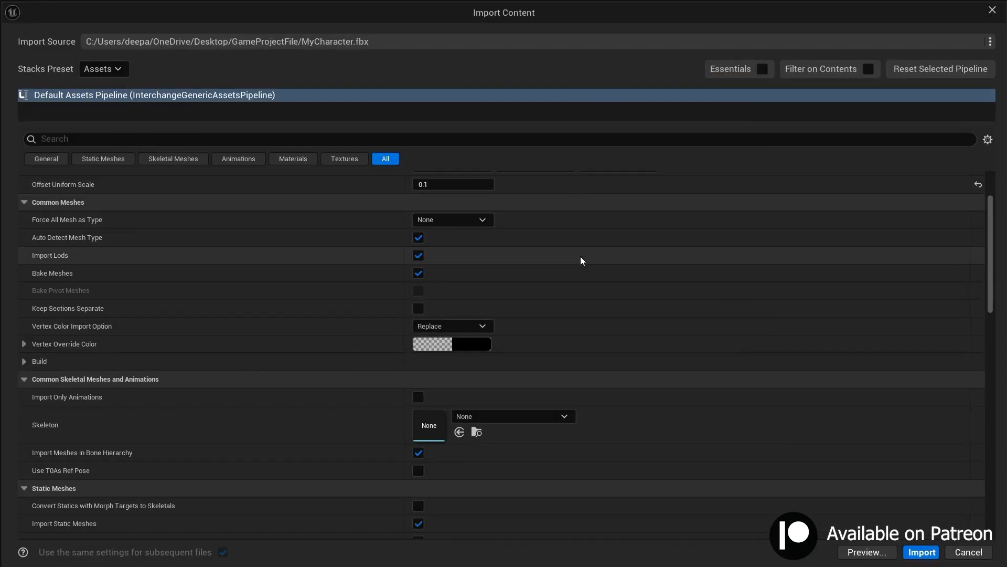
left_click_drag(551, 18, 934, 226)
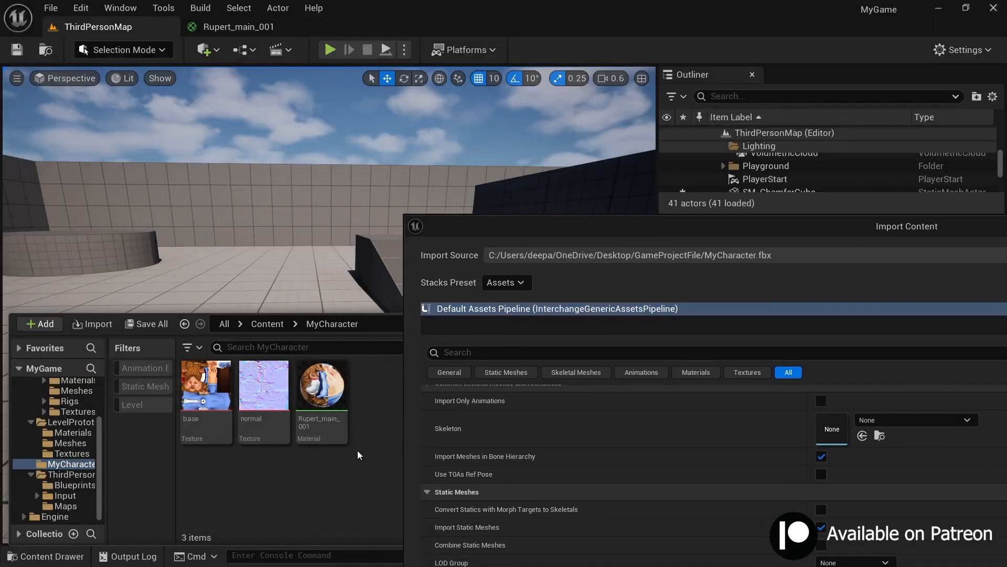
left_click_drag(625, 234, 233, 64)
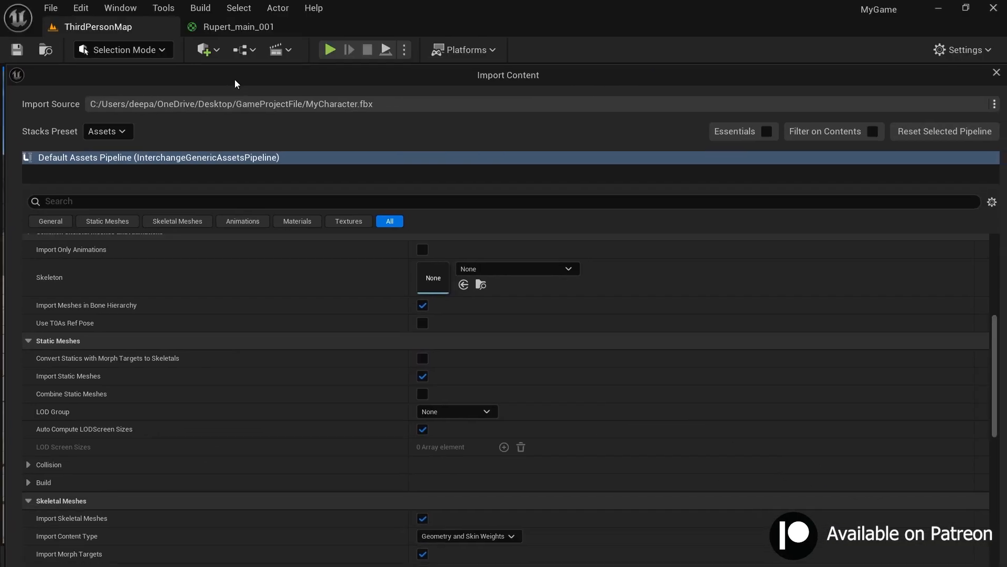
scroll(214, 413, "down", 7)
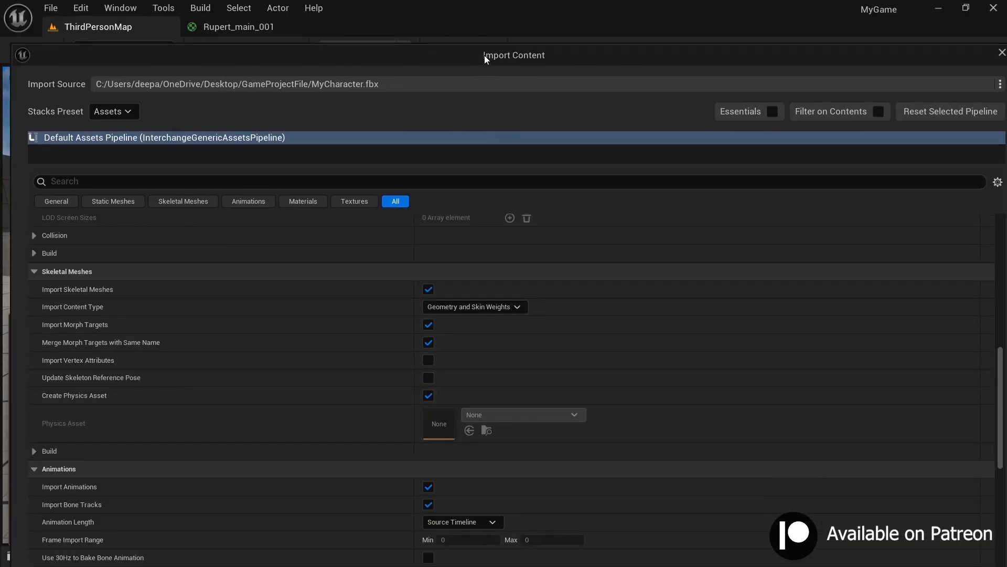
left_click_drag(483, 55, 484, 24)
scroll(328, 410, "down", 6)
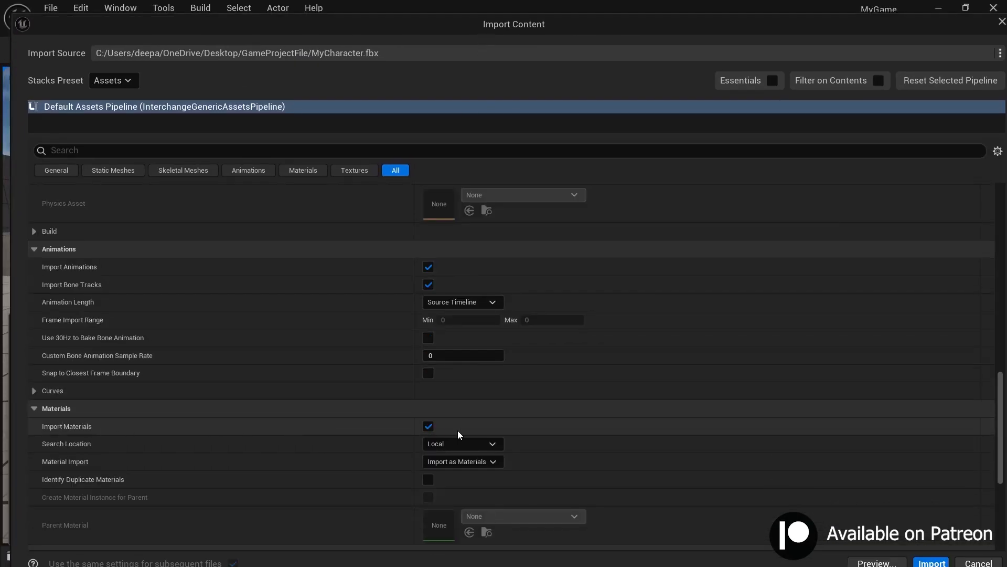
scroll(532, 452, "up", 5)
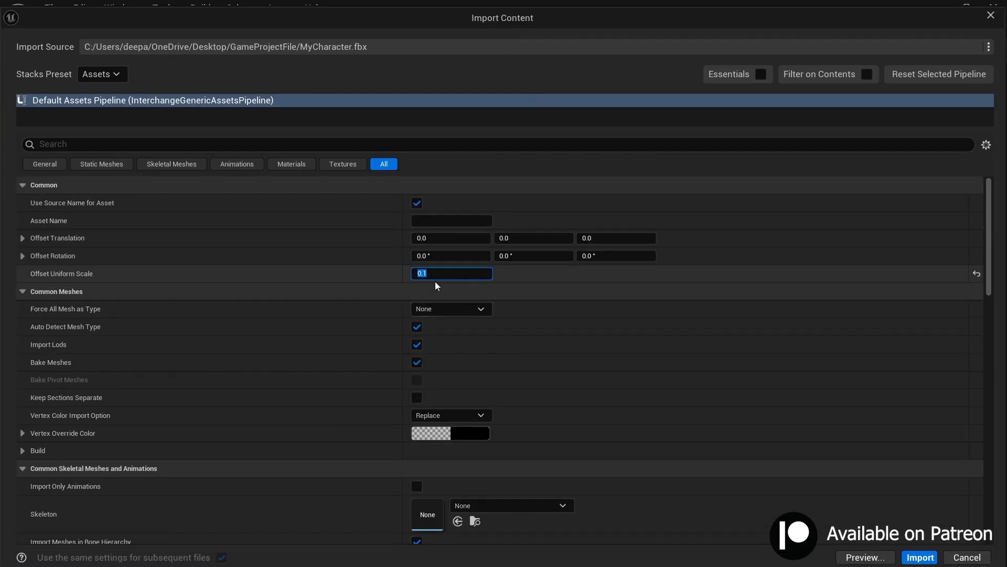
left_click(920, 557)
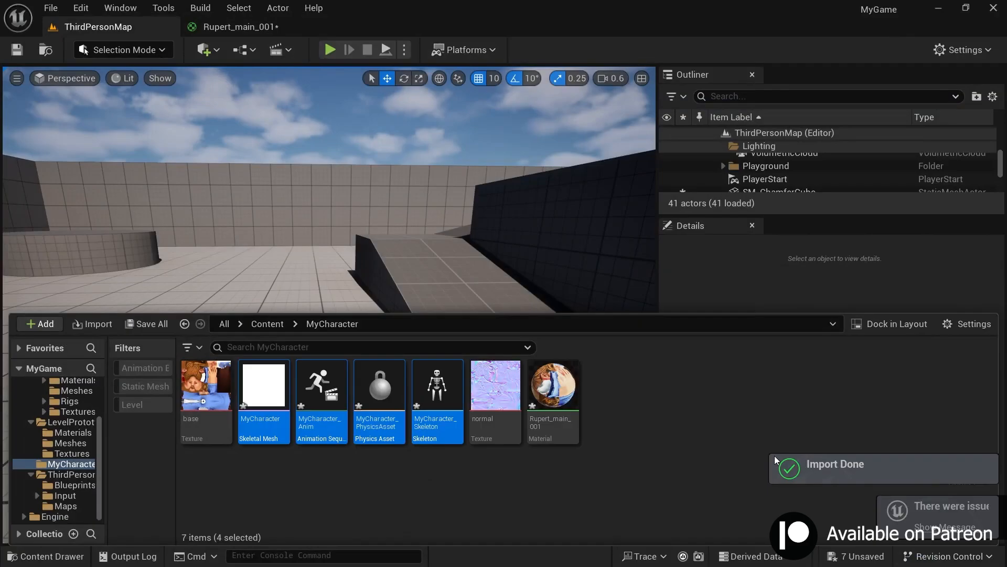
Step: Force delete the imported MyCharacter_Anim animation sequence
left_click(606, 509)
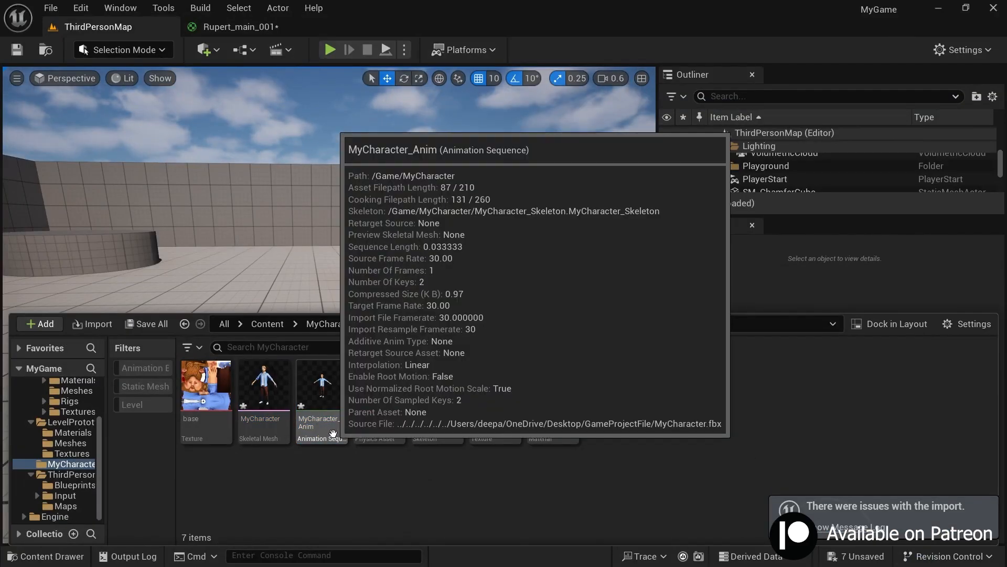
left_click(333, 433)
key("Delete")
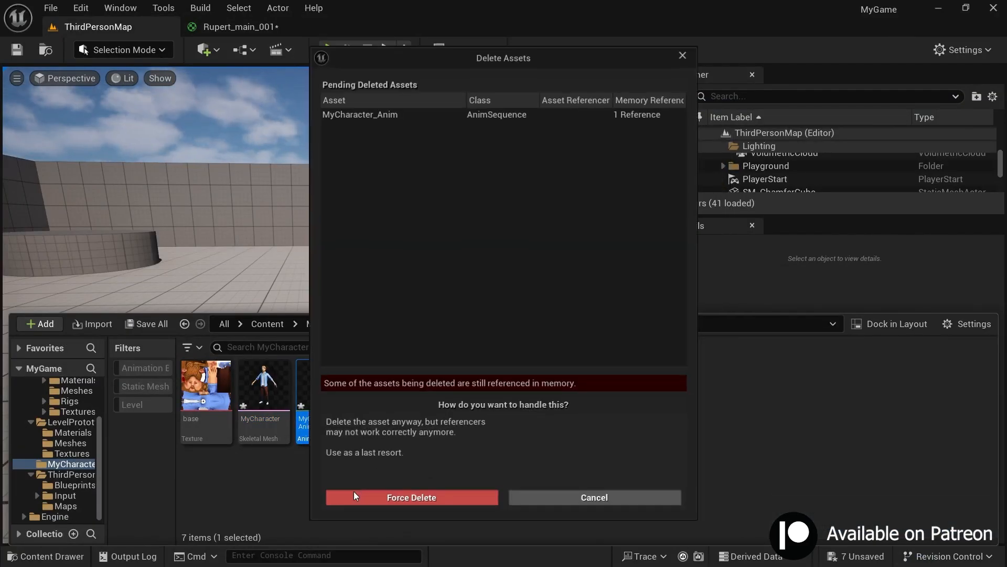
left_click(401, 506)
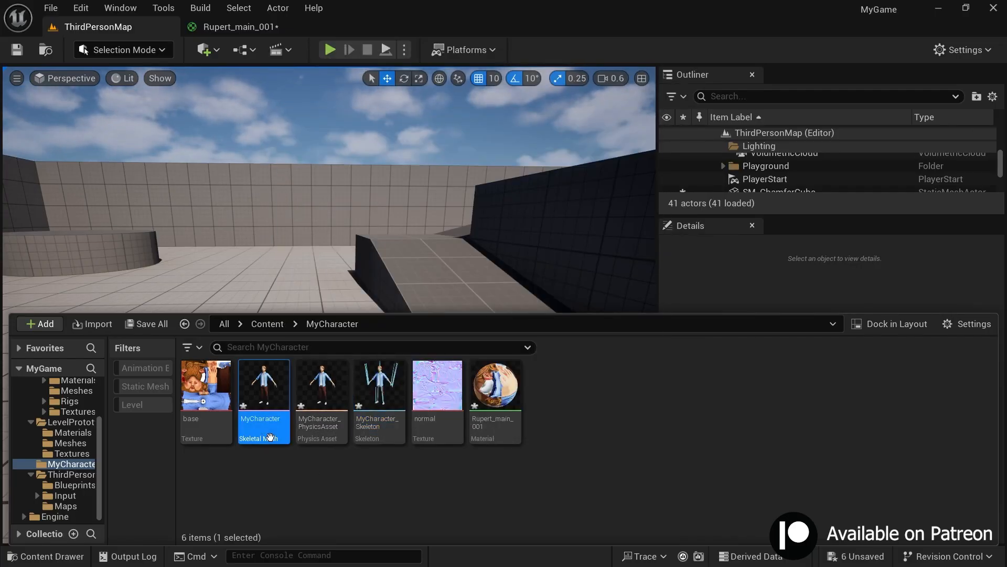
Step: Open the MyCharacter skeletal mesh, enlarge the skeleton tree and examine the bone hierarchy below Hips
double_click(271, 437)
left_click(841, 131)
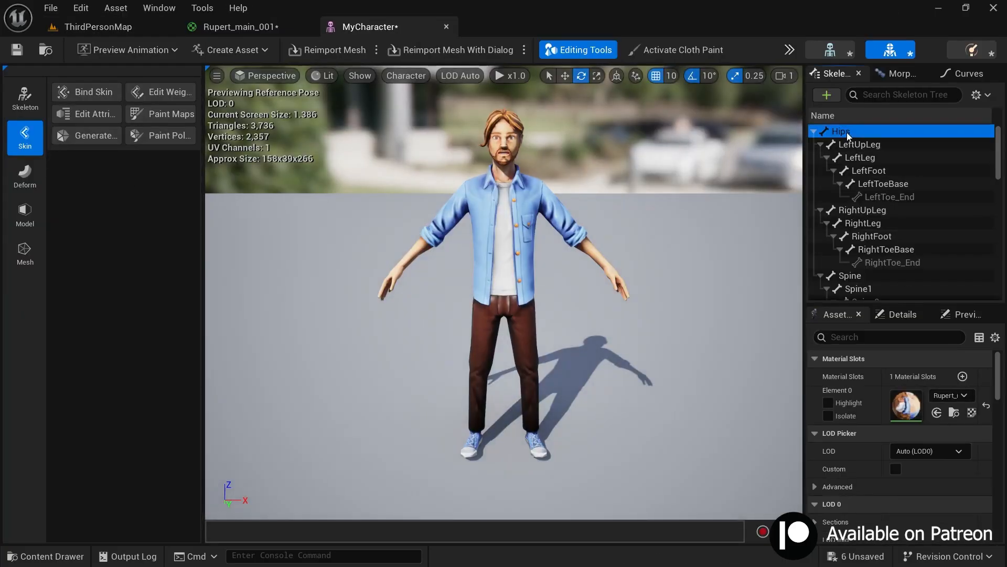
scroll(869, 181, "down", 1)
left_click_drag(804, 210, 669, 216)
left_click_drag(792, 304, 792, 468)
scroll(755, 326, "down", 1)
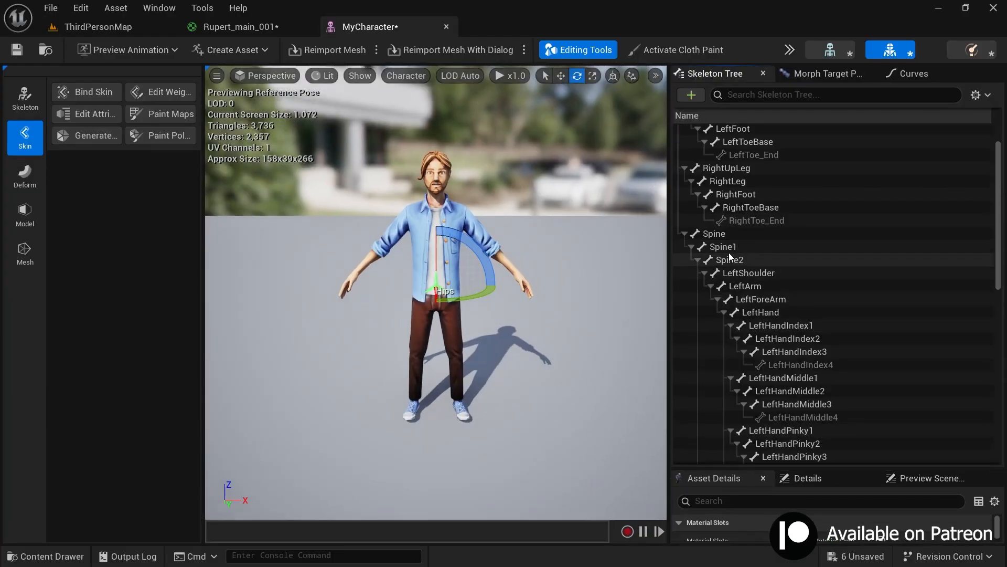
Step: Test the rig by rotating the Spine bone and undo the rotation
left_click(716, 234)
left_click_drag(460, 275, 504, 280)
key("ctrl+z")
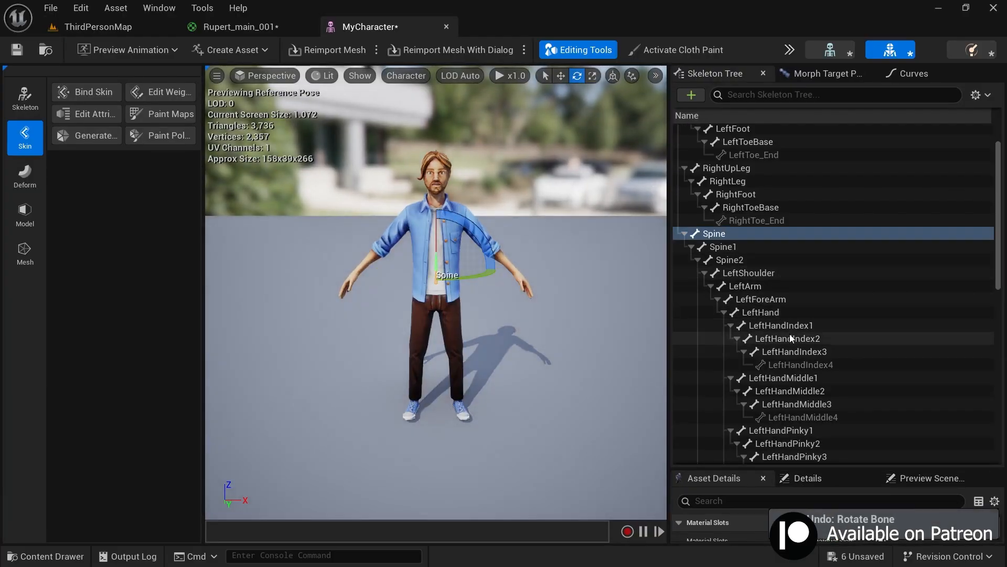
scroll(859, 342, "down", 1)
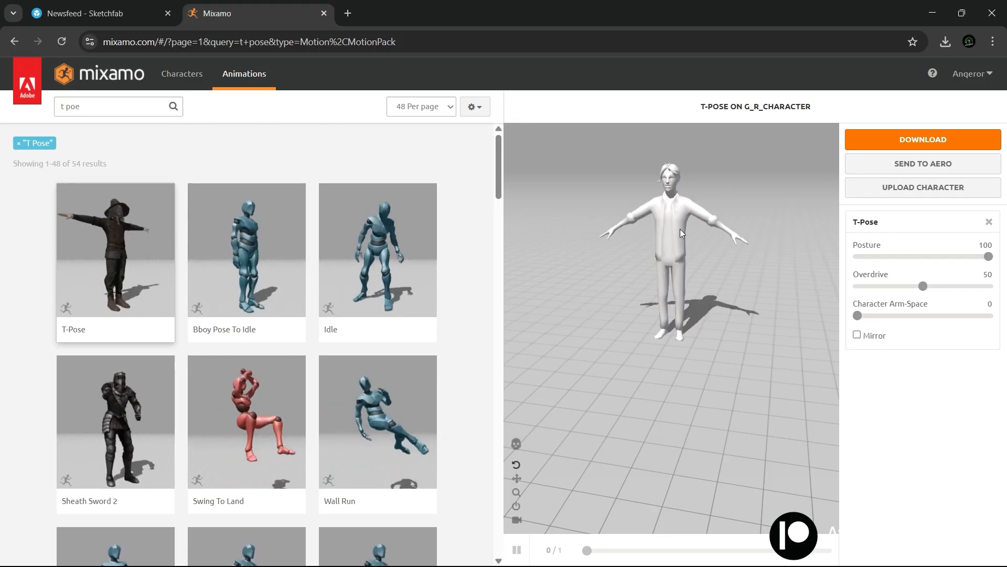
Step: Switch to Mixamo, search the animations for "idle" and apply Orc Idle to the character
triple_click(105, 106)
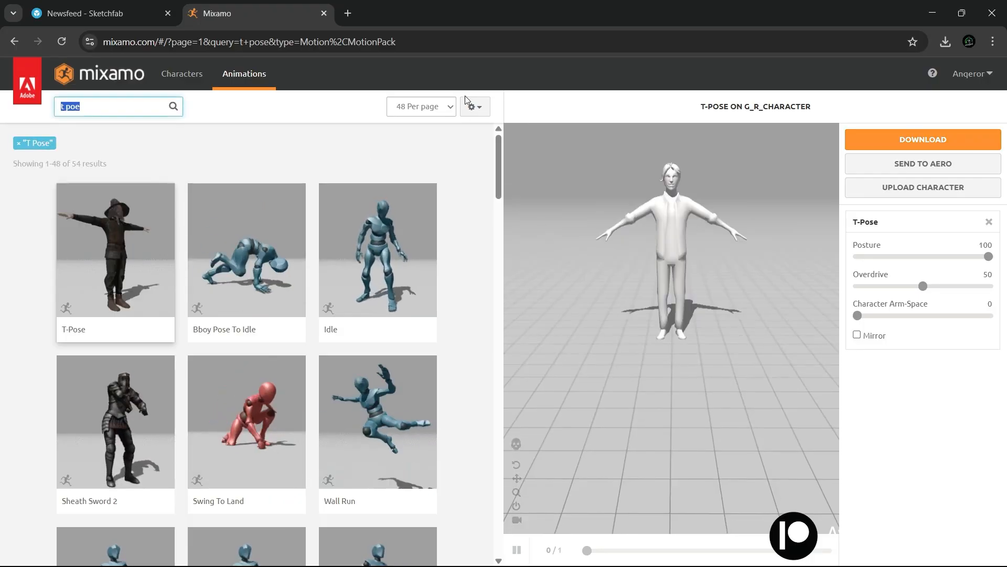
type("idle")
key("Return")
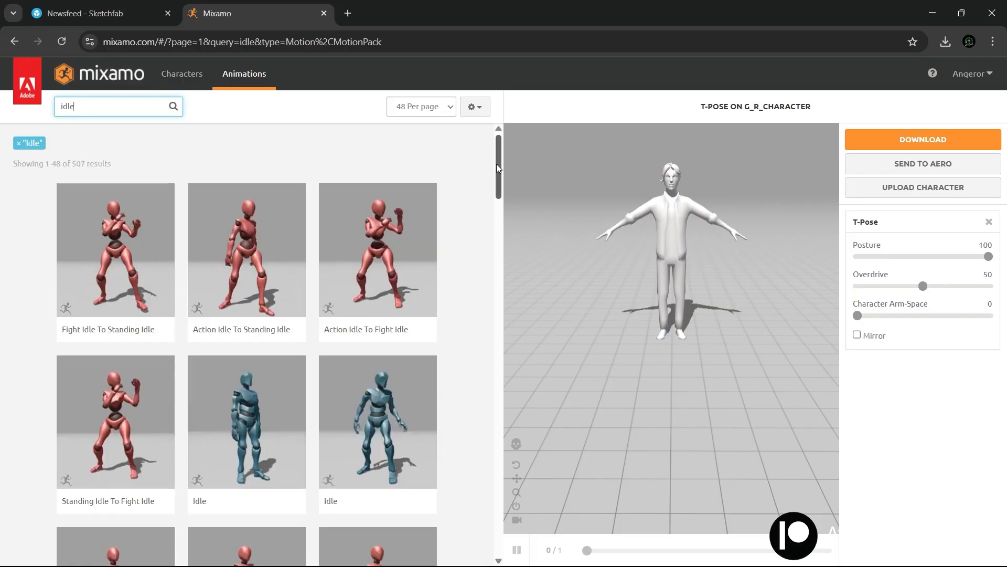
left_click_drag(497, 163, 509, 313)
left_click(118, 255)
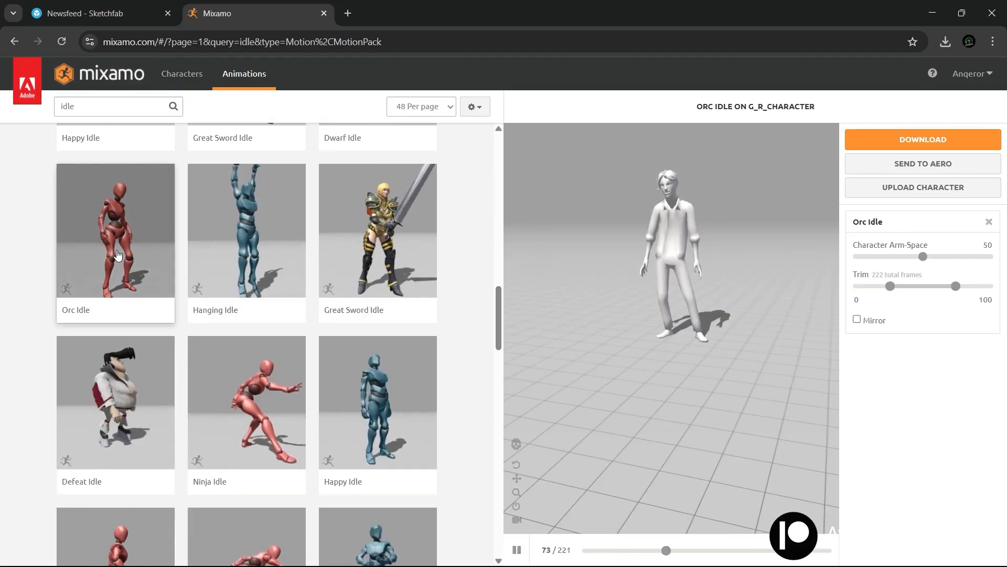
Step: Set the Orc Idle animation's Overdrive to 0 and check the motion in the preview
left_click_drag(619, 234, 659, 301)
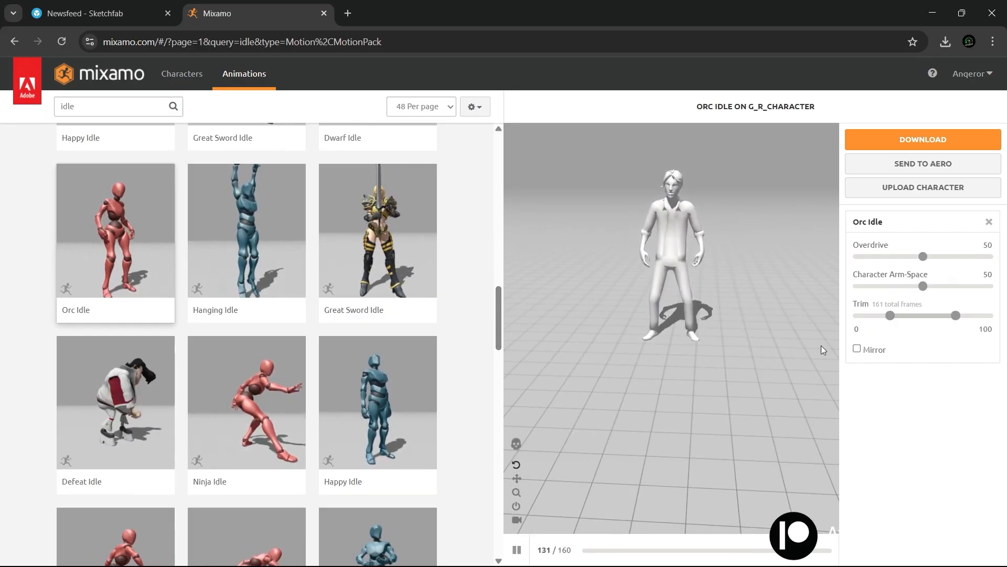
left_click_drag(923, 257, 793, 262)
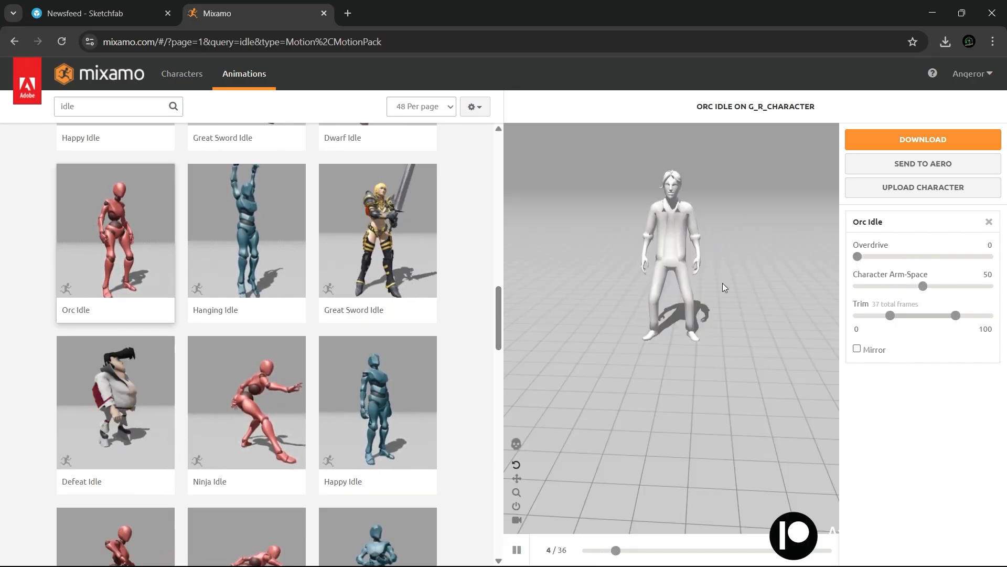
mouse_move(653, 320)
left_mouse_down()
mouse_move(807, 304)
mouse_move(641, 316)
left_mouse_up()
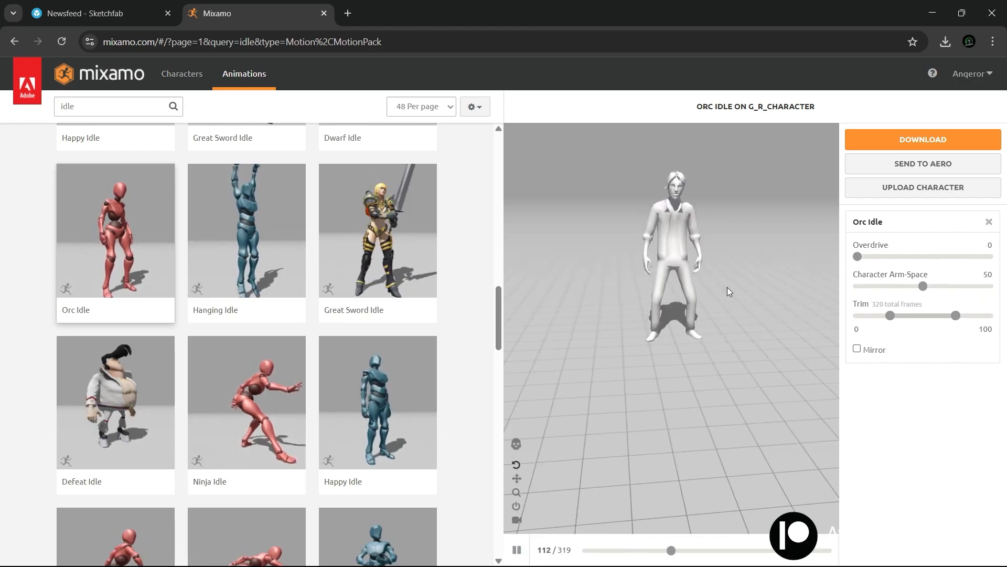
Step: Download Orc Idle as FBX Binary without skin, at 30 frames per second and without keyframe reduction
left_click(876, 147)
left_click(547, 202)
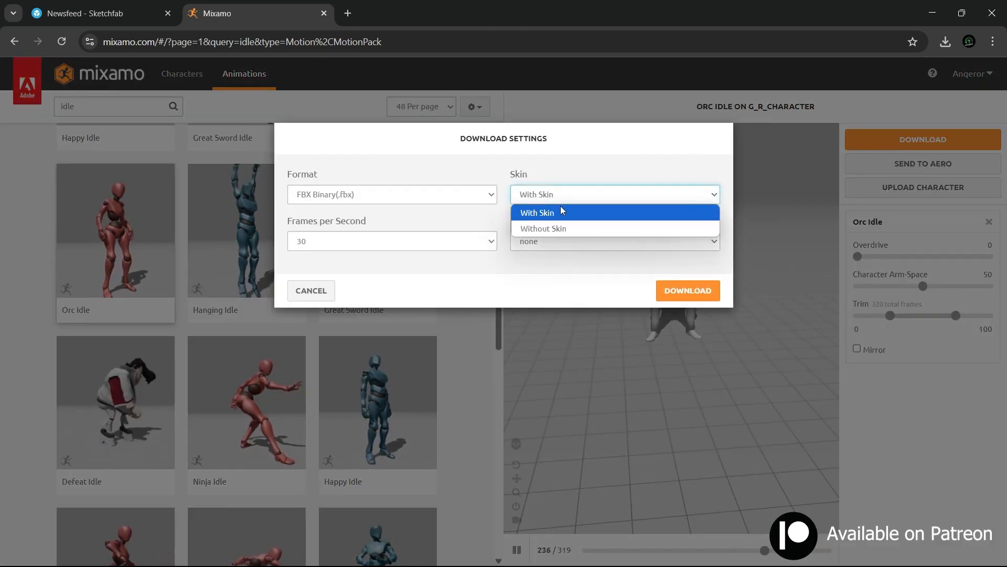
left_click(530, 231)
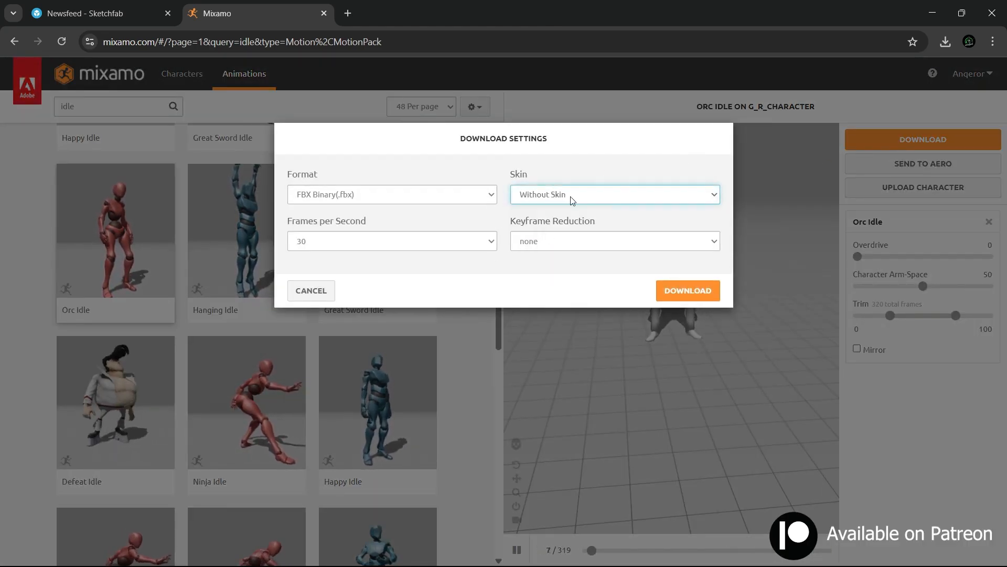
left_click(341, 203)
left_click(341, 216)
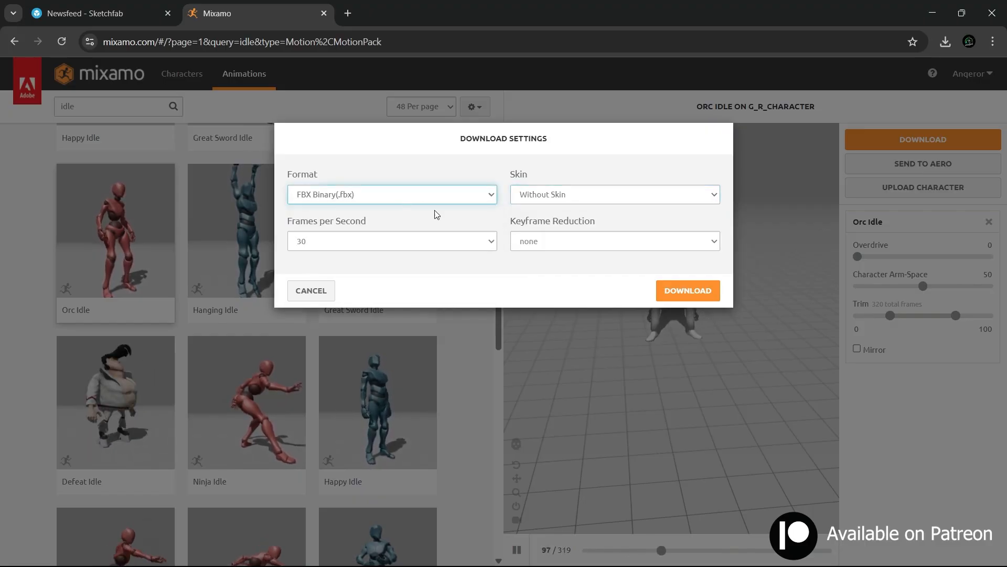
left_click(682, 290)
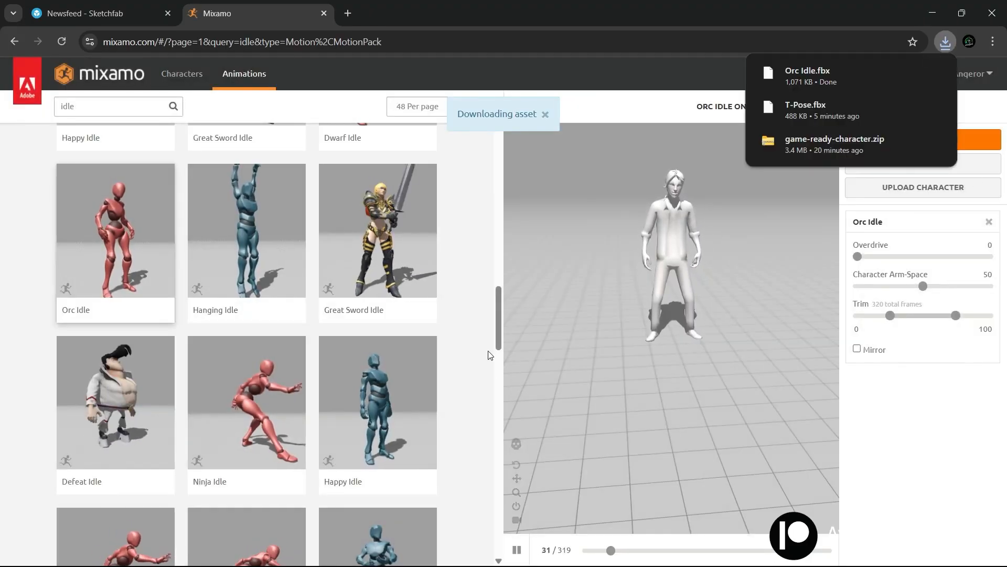
Step: Search the animations for "running", apply Running to the character and make it play In Place
double_click(98, 105)
type("running")
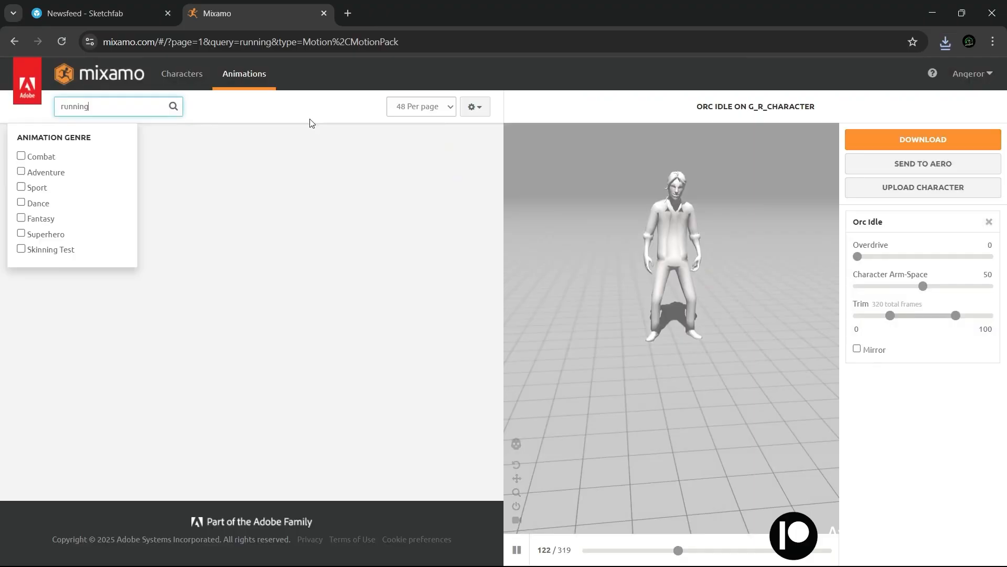
scroll(117, 360, "down", 1)
left_click(118, 352)
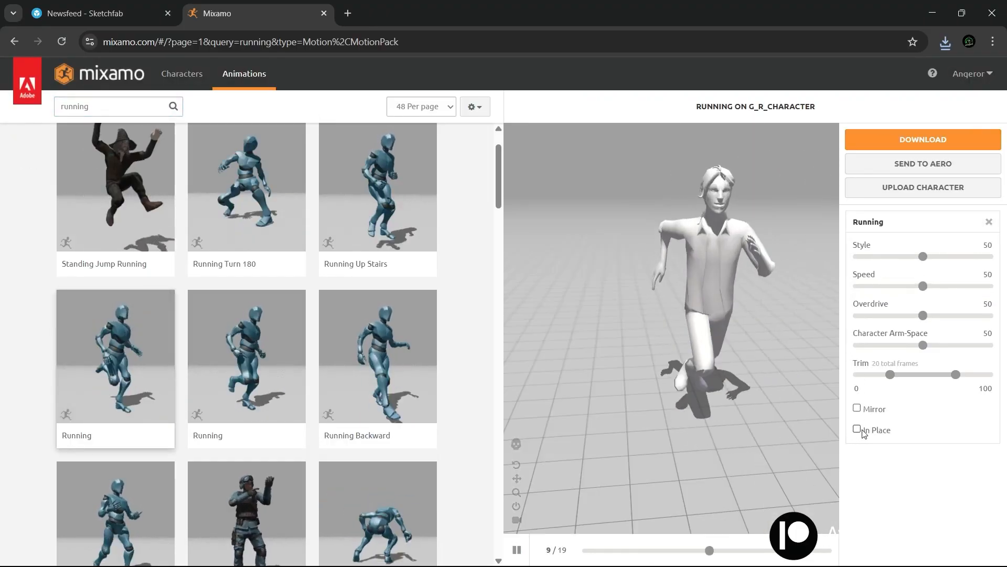
left_click(859, 430)
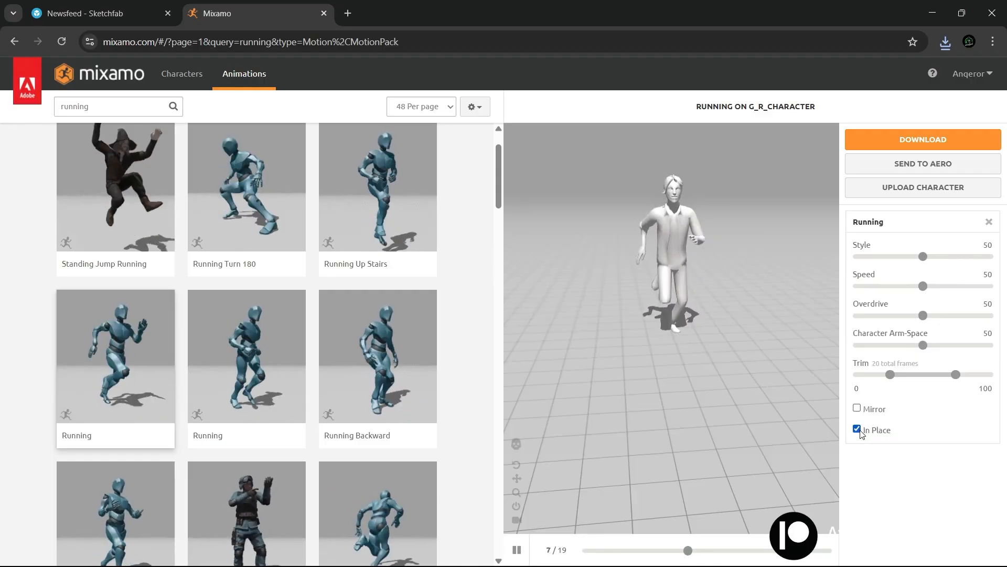
left_click_drag(604, 248, 767, 245)
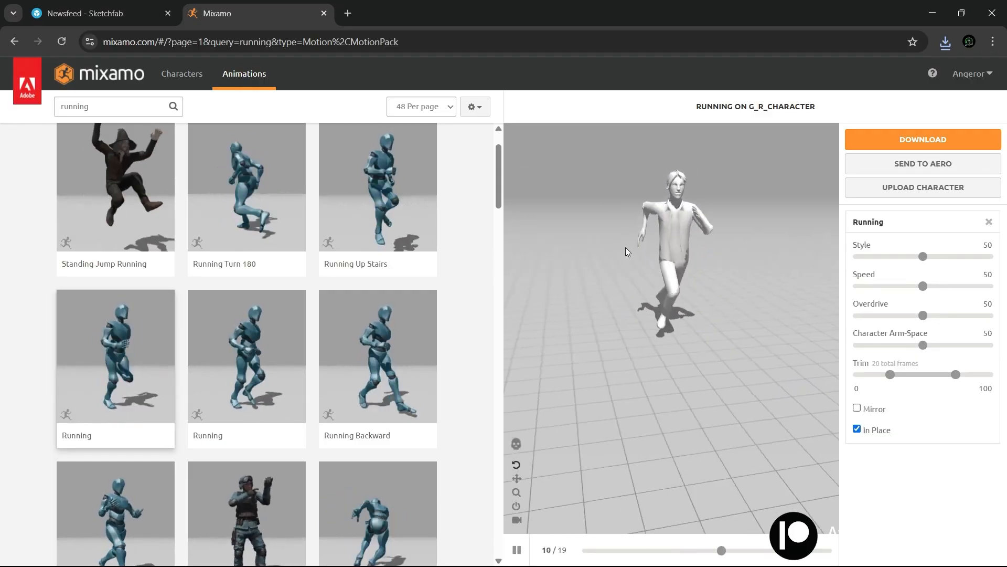
Step: Download the Running animation as FBX Binary without skin, at 30 frames per second and without keyframe reduction
left_click(886, 141)
left_click(600, 194)
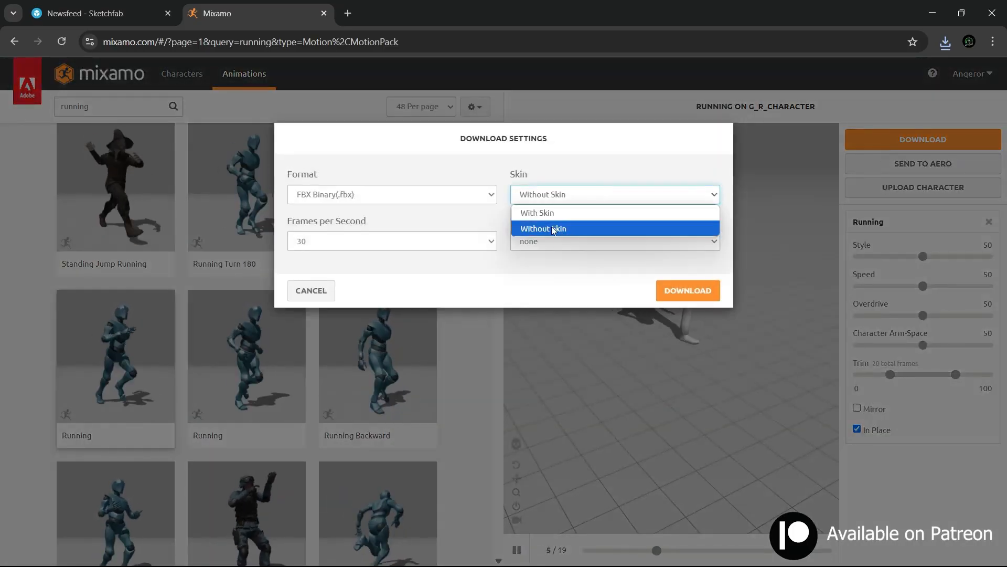
left_click(552, 225)
left_click(485, 195)
left_click(486, 195)
left_click(682, 291)
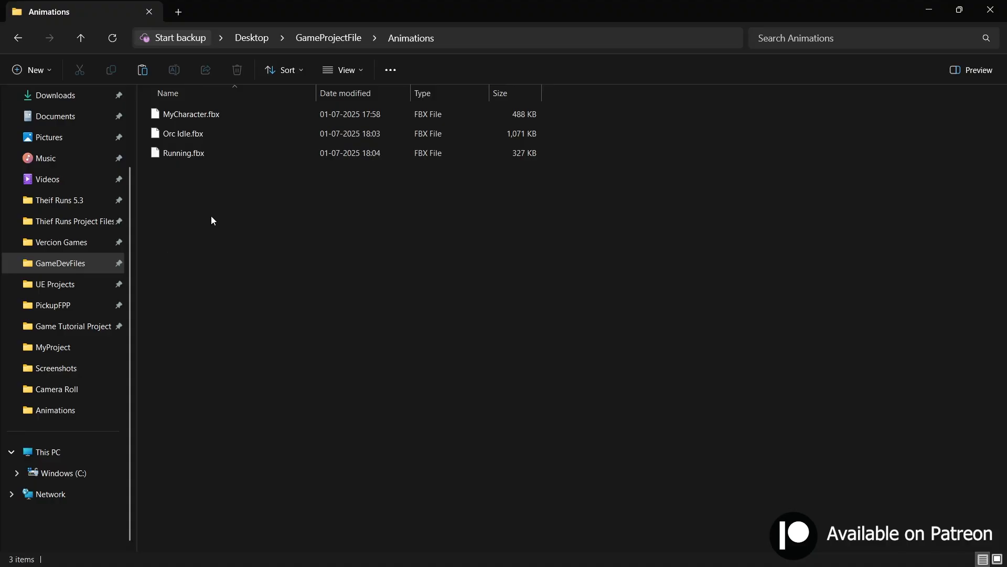
left_click_drag(187, 219, 254, 108)
left_click(238, 198)
Step: Switch to Unreal Engine, create a folder named Animations in the Content root and open it
key("alt+Tab")
key("Tab")
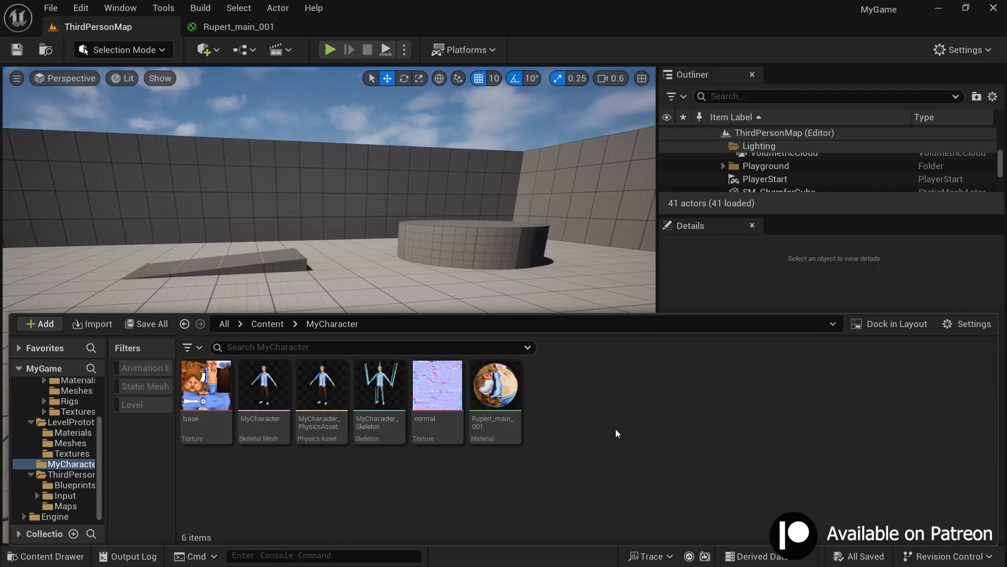
left_click(267, 323)
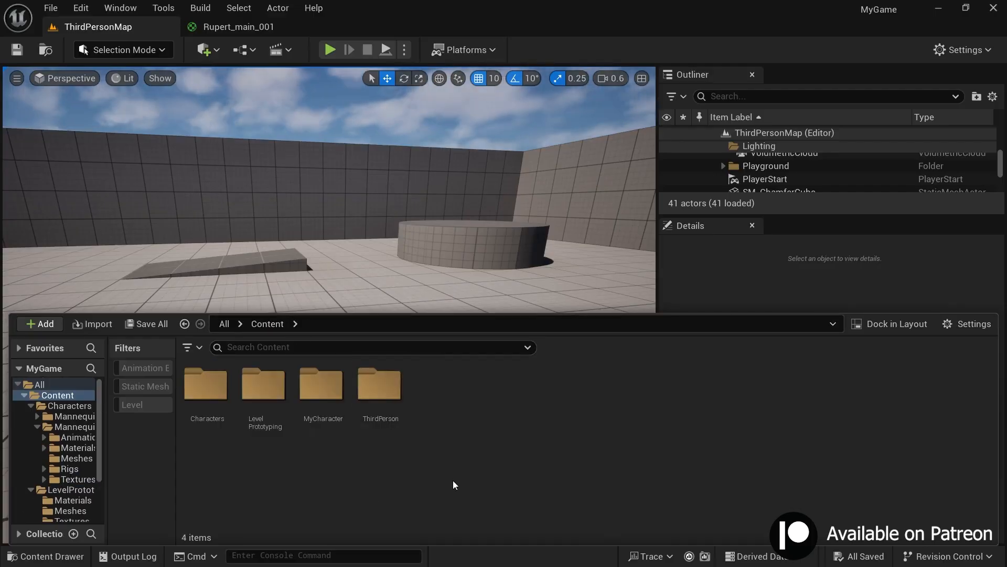
key("ctrl+shift+n")
type("Animations")
key("Return")
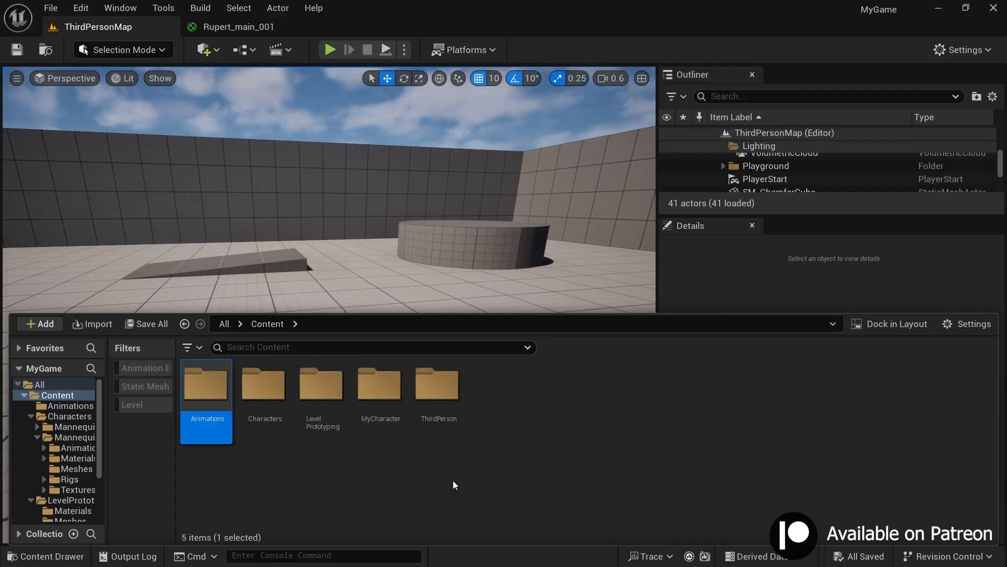
double_click(199, 417)
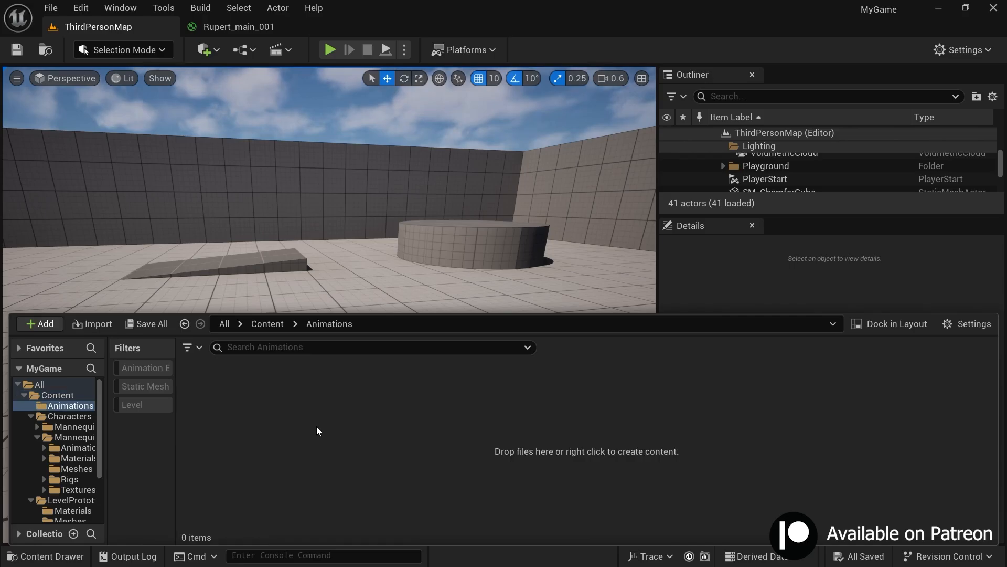
Step: Bring Orc Idle.fbx and Running.fbx from the GameProjectFile/Animations folder on disk into the project's Animations folder for import
key("alt+Tab")
left_click_drag(569, 4, 746, 97)
left_click(657, 222)
left_click(656, 238, "ctrl")
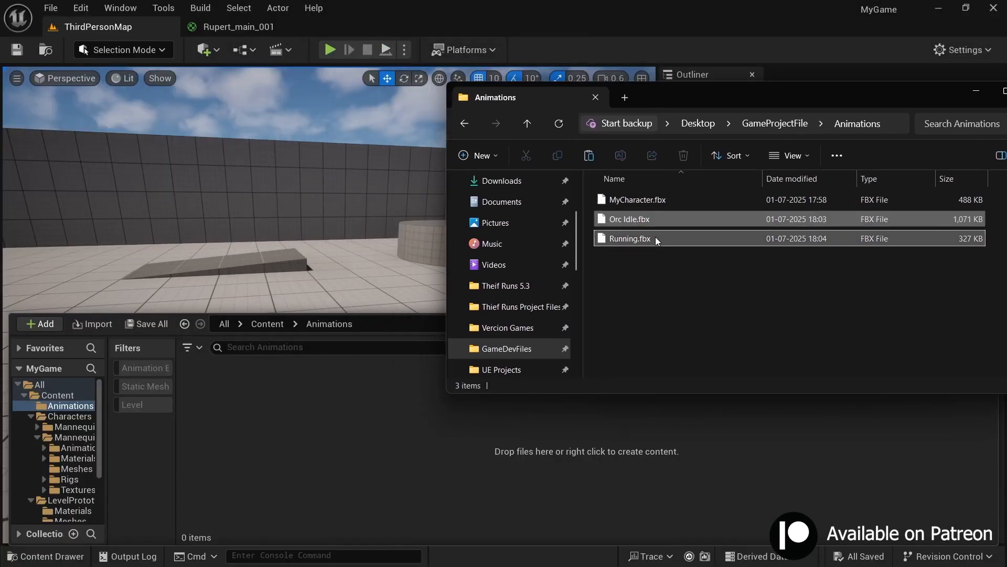
left_click_drag(625, 243, 351, 426)
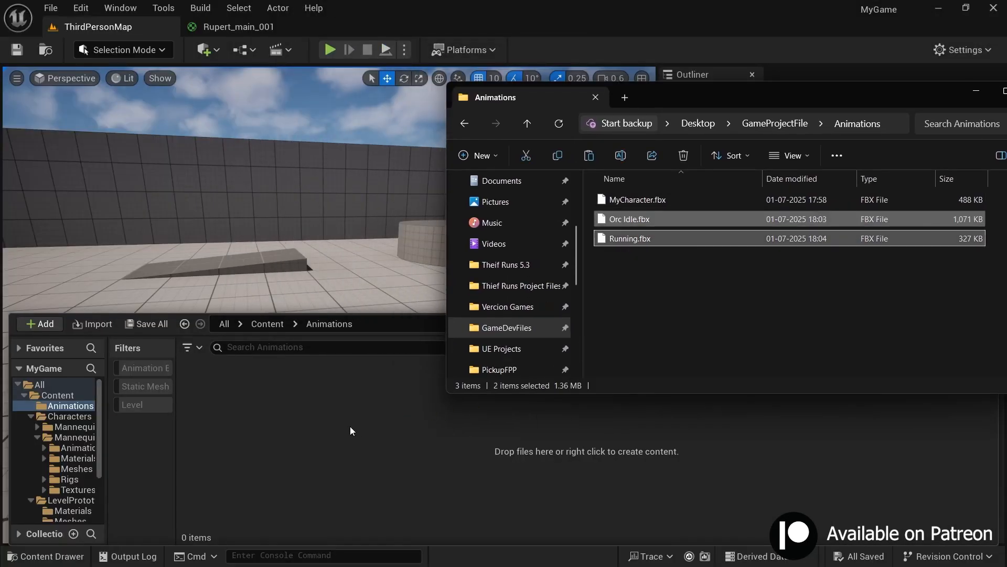
left_click(976, 90)
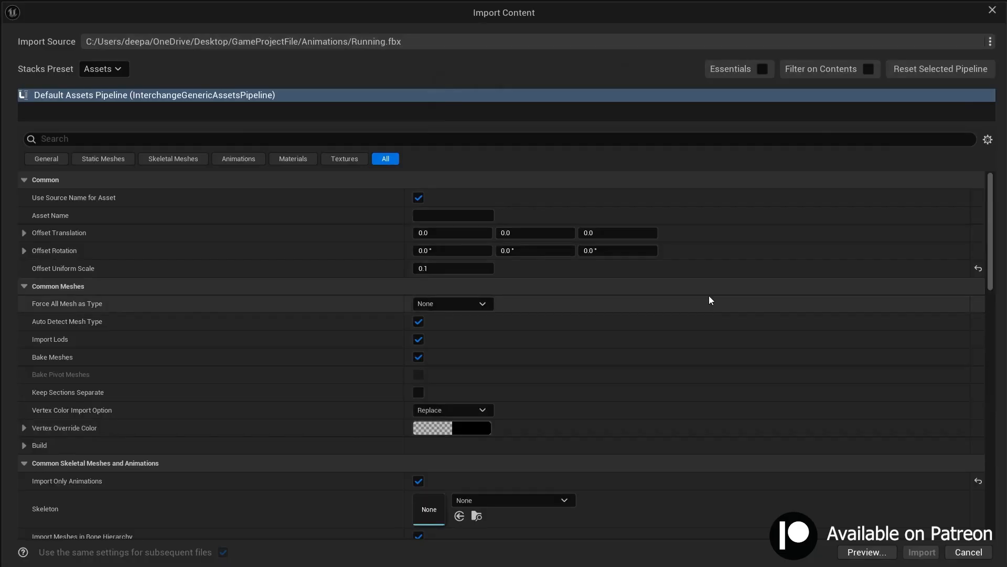
Step: Assign MyCharacter_Skeleton as the skeleton in the import settings and import the animations
scroll(706, 294, "down", 10)
scroll(704, 291, "up", 3)
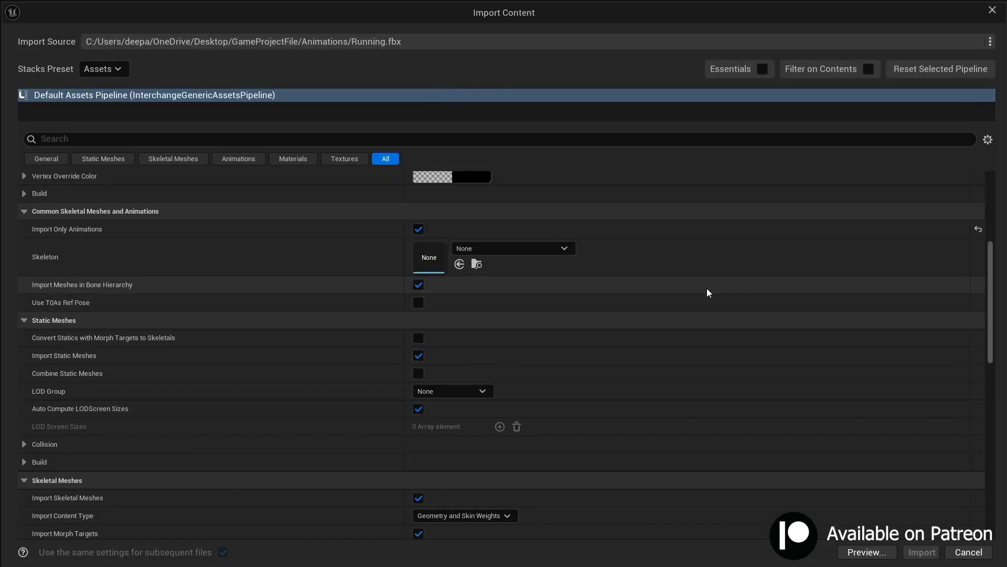
left_click(536, 290)
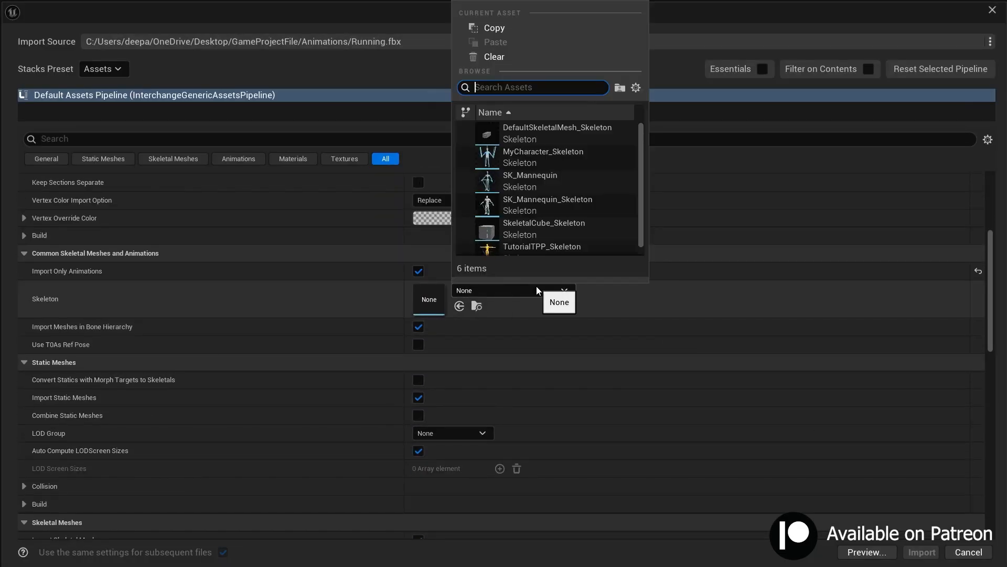
left_click(531, 156)
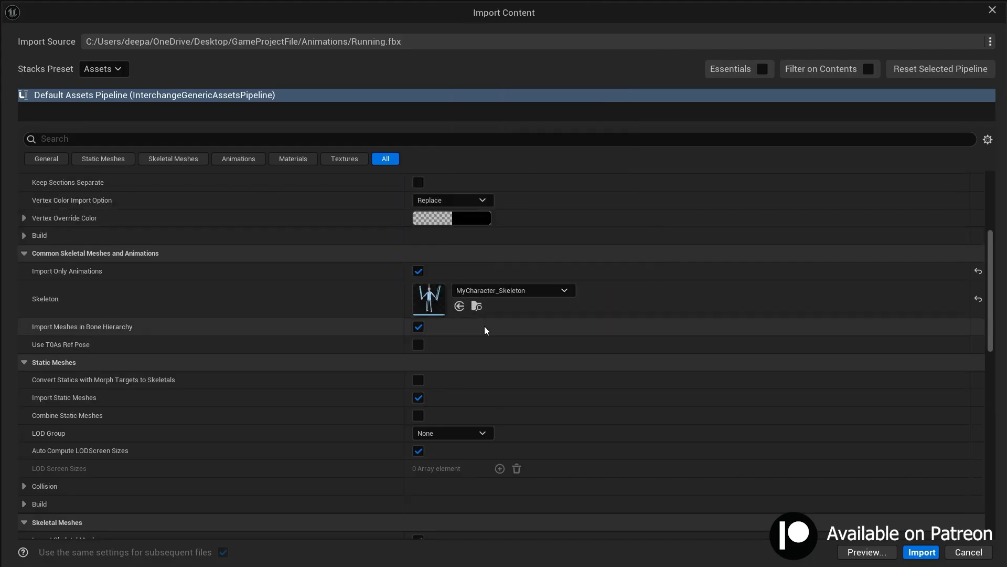
scroll(812, 384, "up", 6)
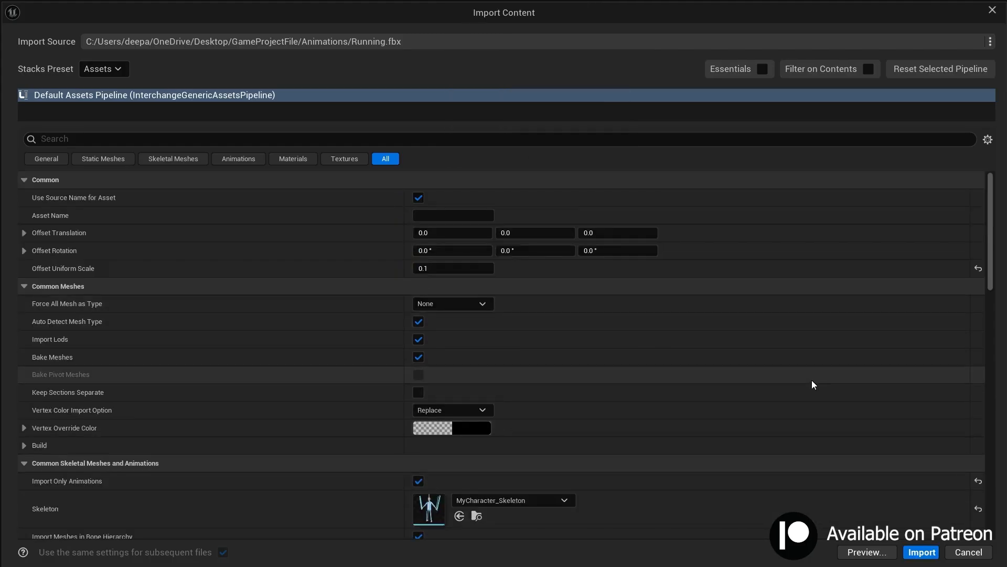
left_click(922, 552)
Step: Open the imported Orc_Idle and Running animations one after the other and check their motion on the character
double_click(209, 439)
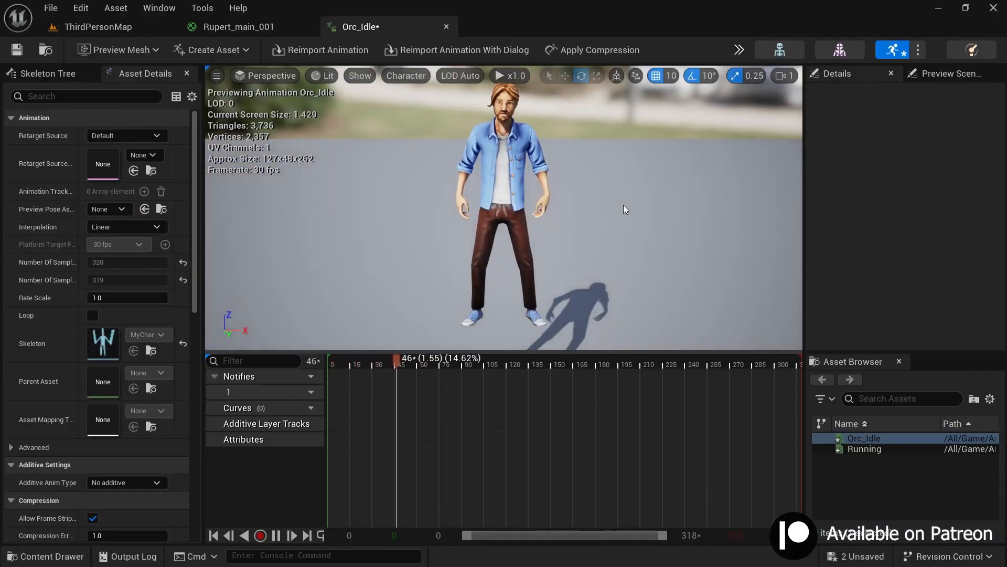
mouse_move(577, 206)
right_mouse_down()
mouse_move(578, 189)
mouse_move(535, 216)
mouse_move(577, 205)
right_mouse_up()
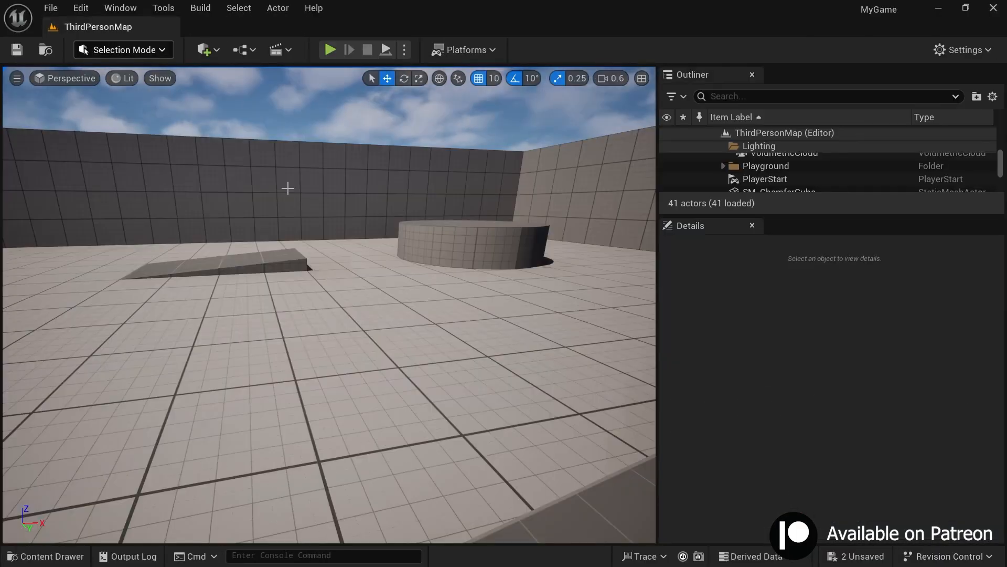
key("ctrl+space")
left_click(252, 423)
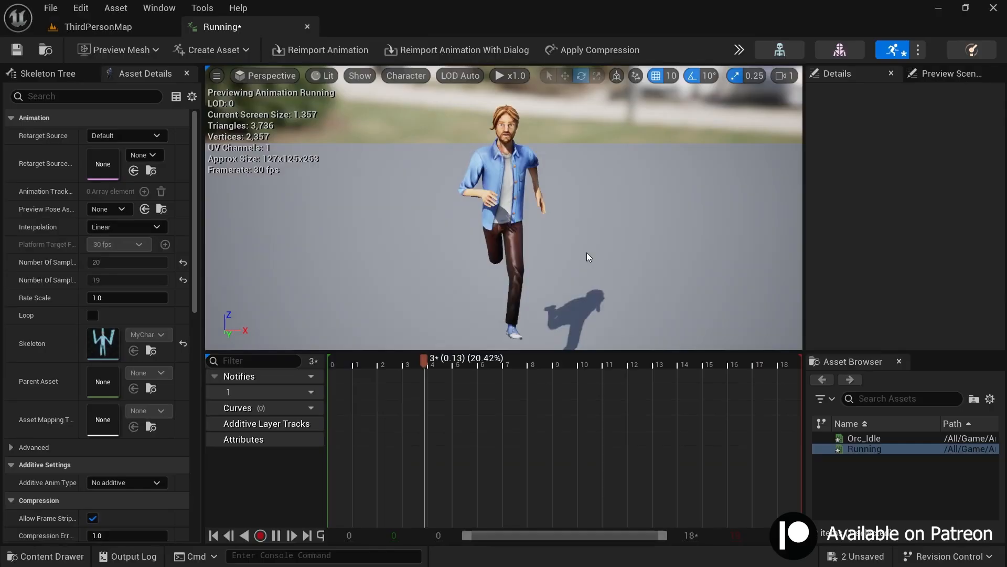
right_click_drag(586, 253, 430, 262)
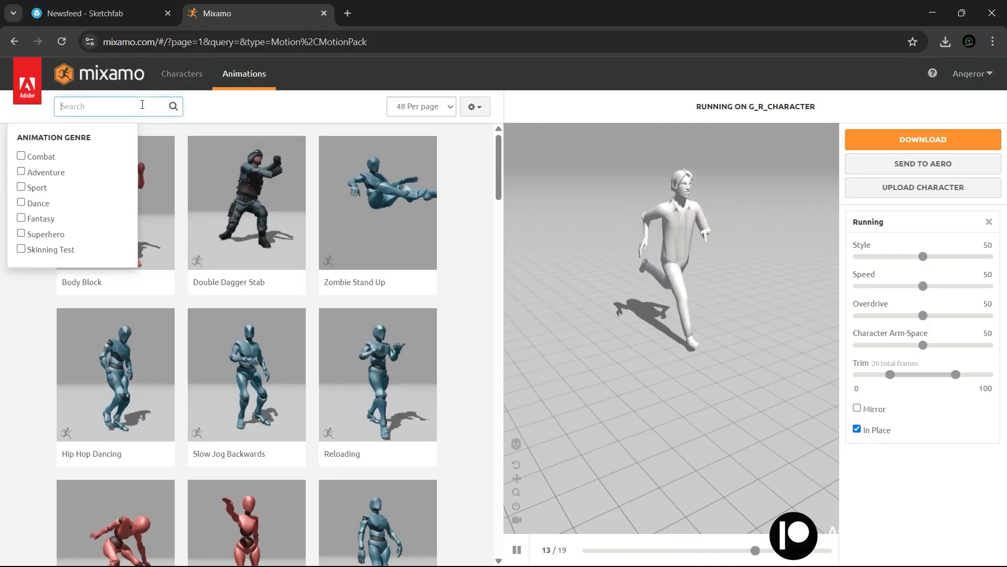
Step: Switch to Mixamo and search the animations for "jump"
type("jump")
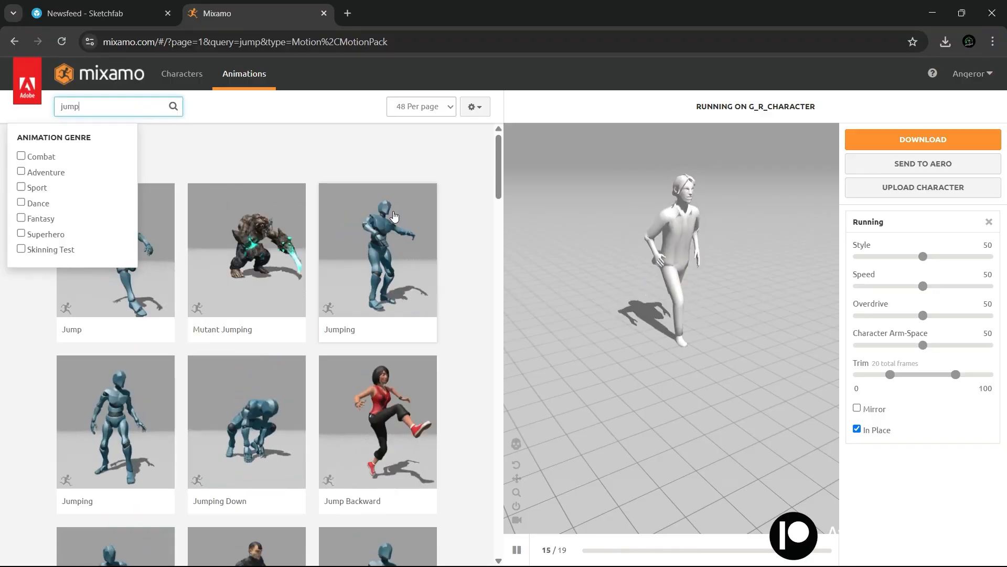
left_click(360, 146)
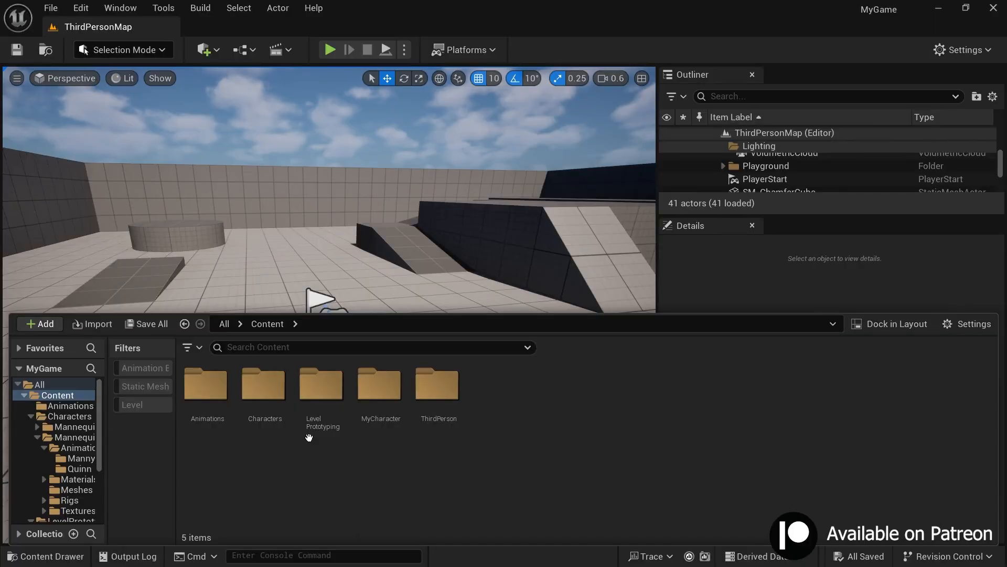
Step: Return to Unreal Engine, open Characters/Mannequins/Animations/Manny and preview the MM_Jump animation
double_click(263, 385)
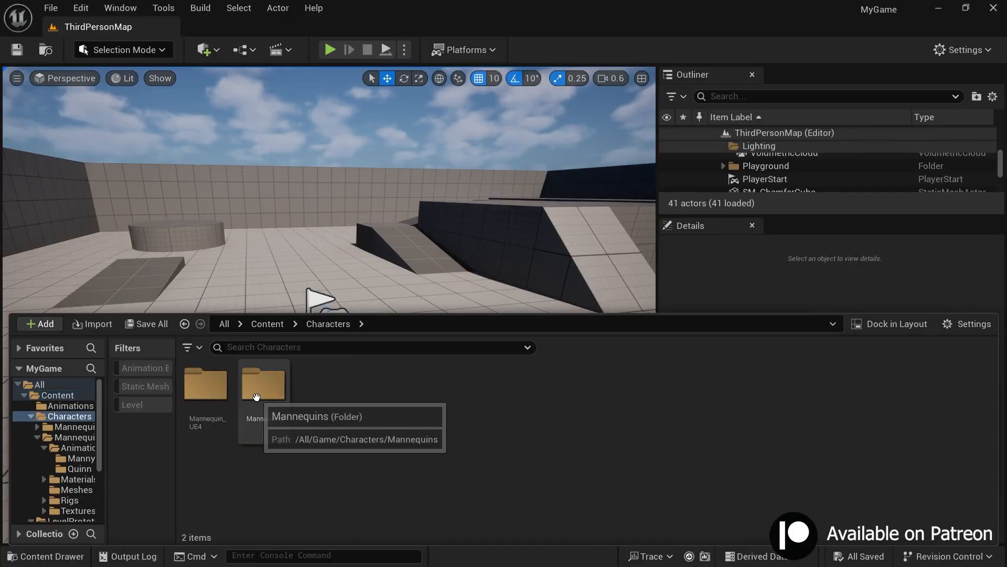
double_click(264, 386)
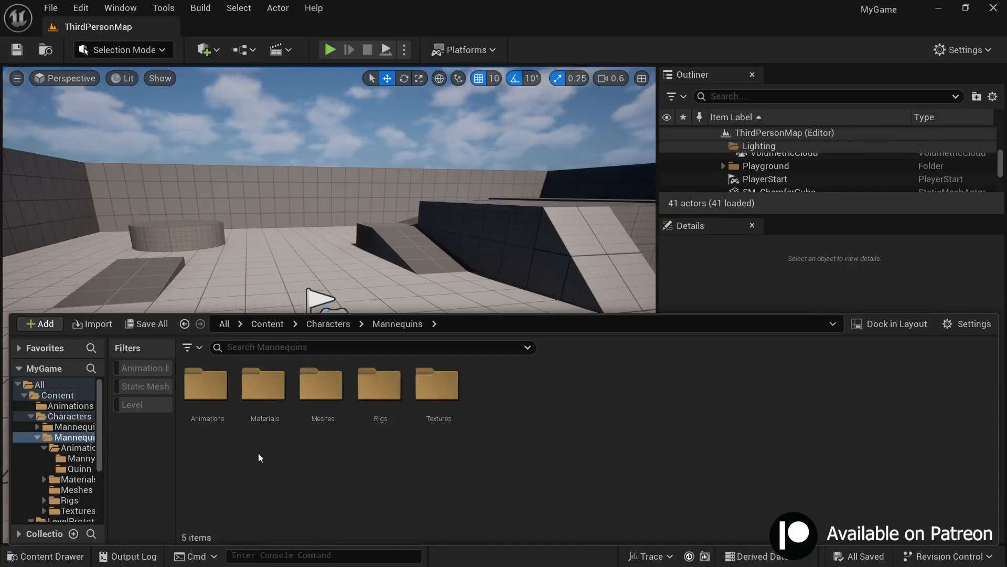
double_click(206, 389)
double_click(204, 409)
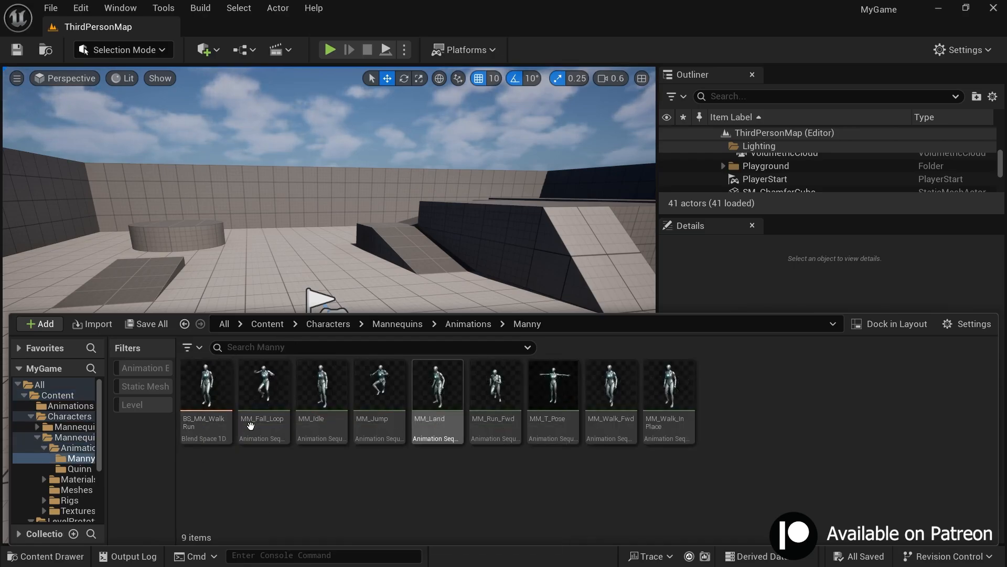
double_click(381, 434)
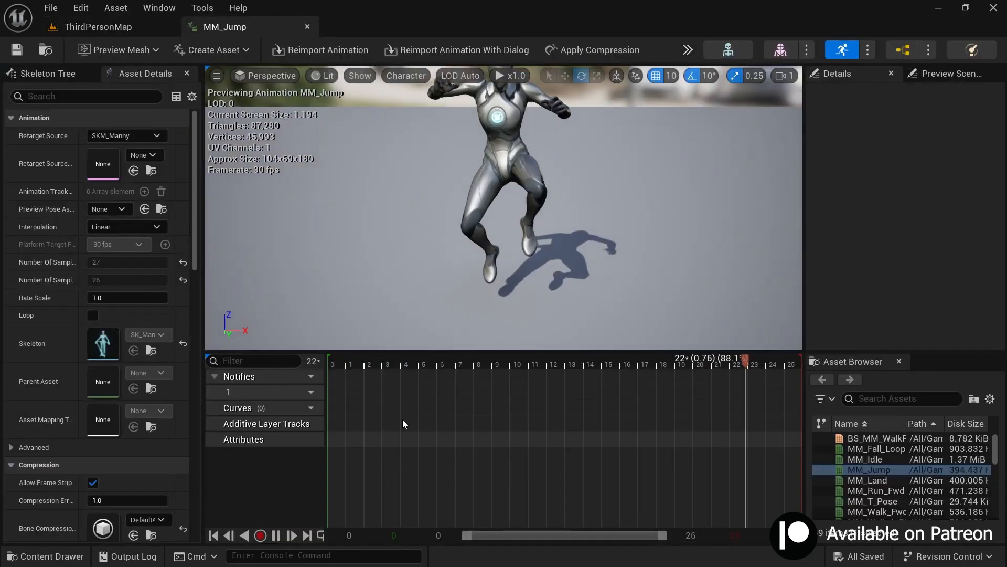
left_click(307, 26)
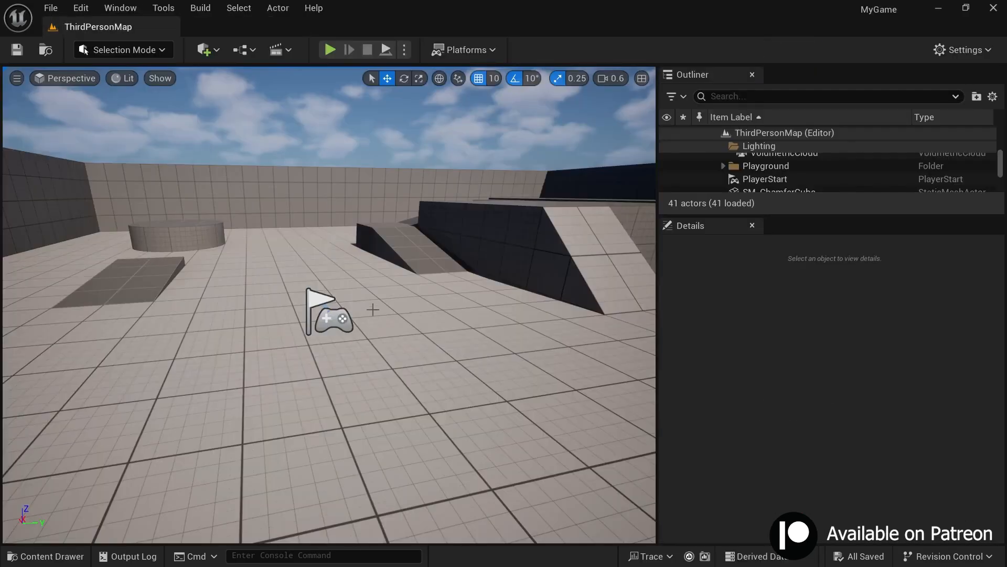
Step: Preview the MM_Fall_Loop animation from the Manny folder and close it
key("ctrl+space")
double_click(261, 438)
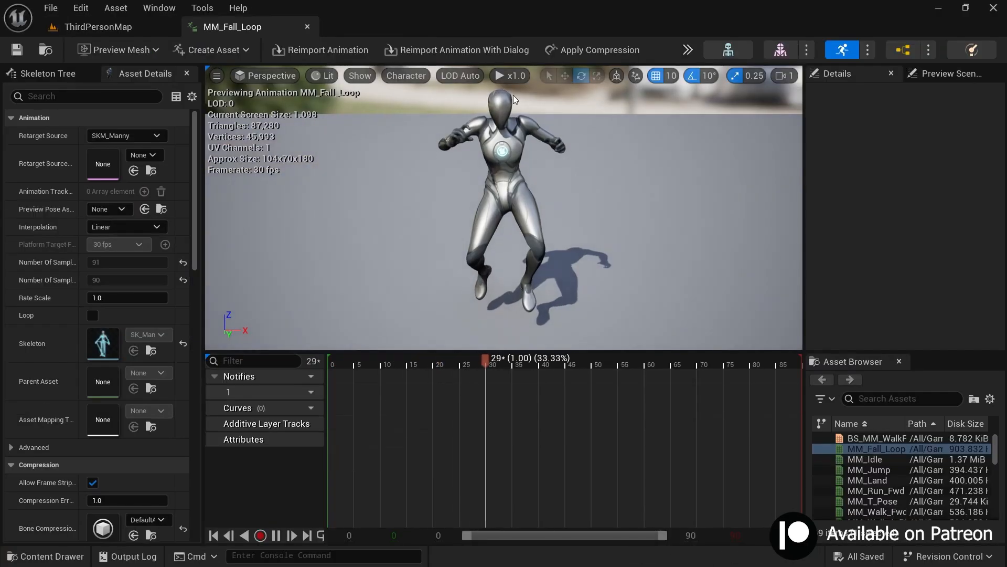
left_click(307, 27)
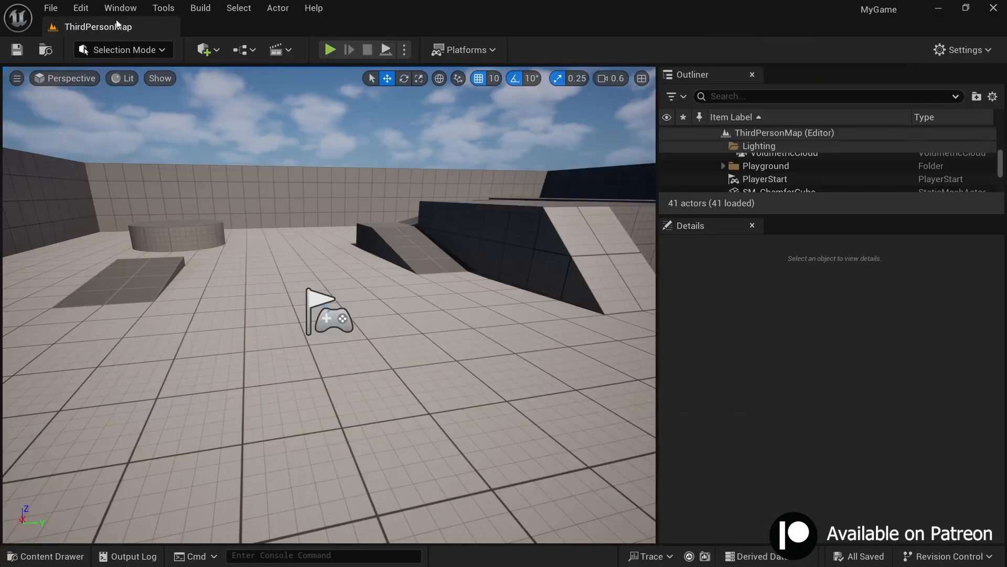
Step: Start retargeting from the MM_Jump animation and set the target skeletal mesh to MyCharacter
key("ctrl+space")
left_click(417, 497)
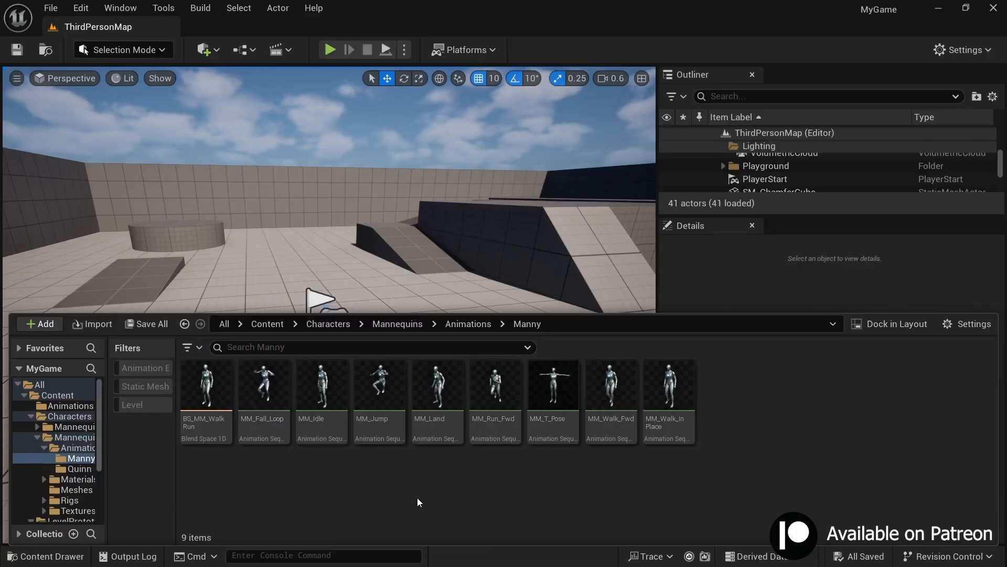
right_click(382, 429)
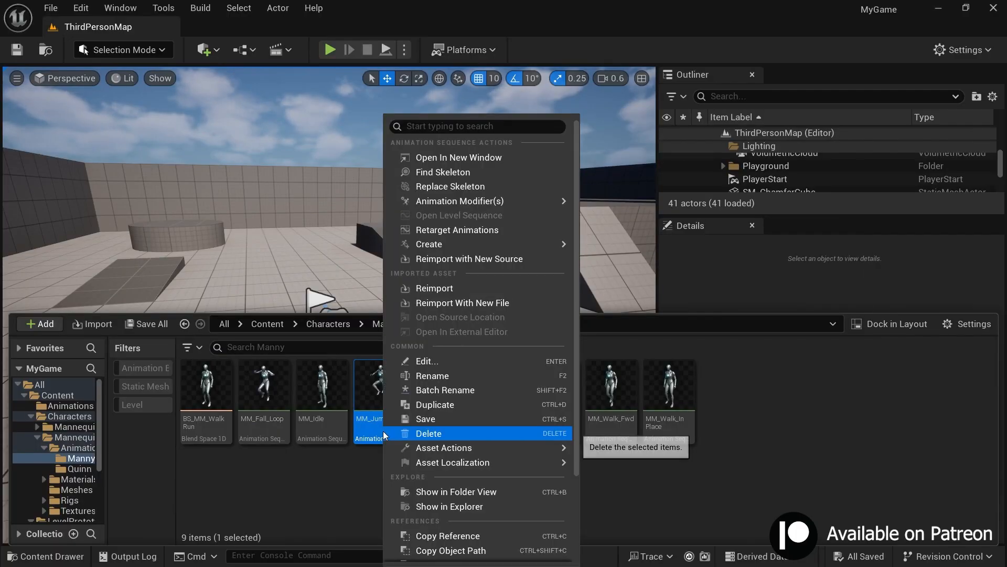
left_click(457, 233)
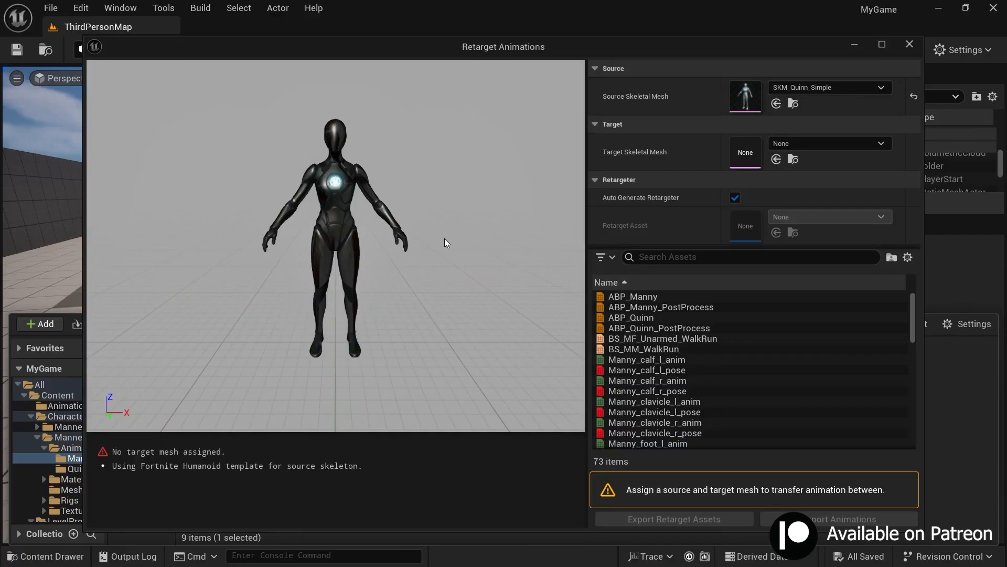
left_click(780, 143)
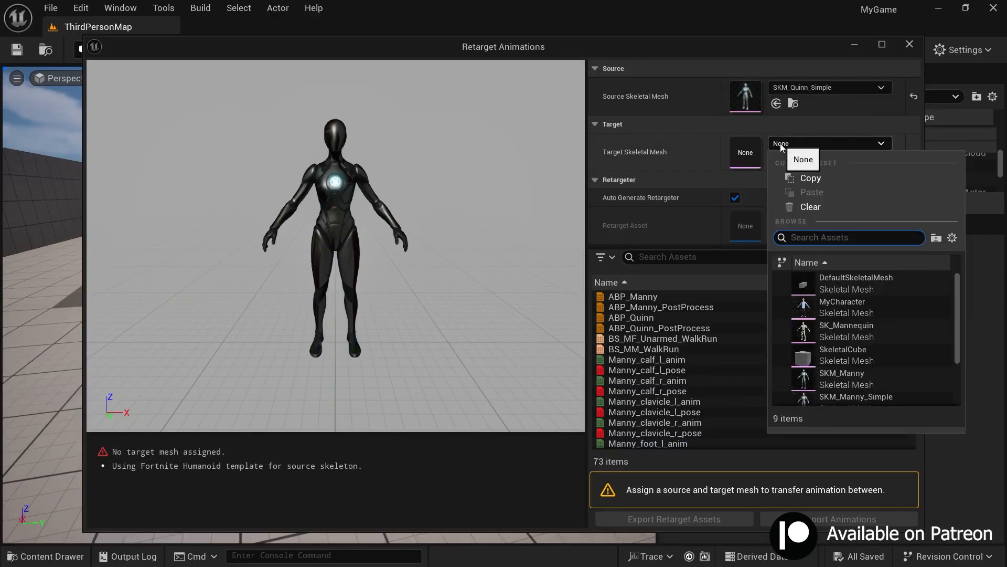
left_click(835, 306)
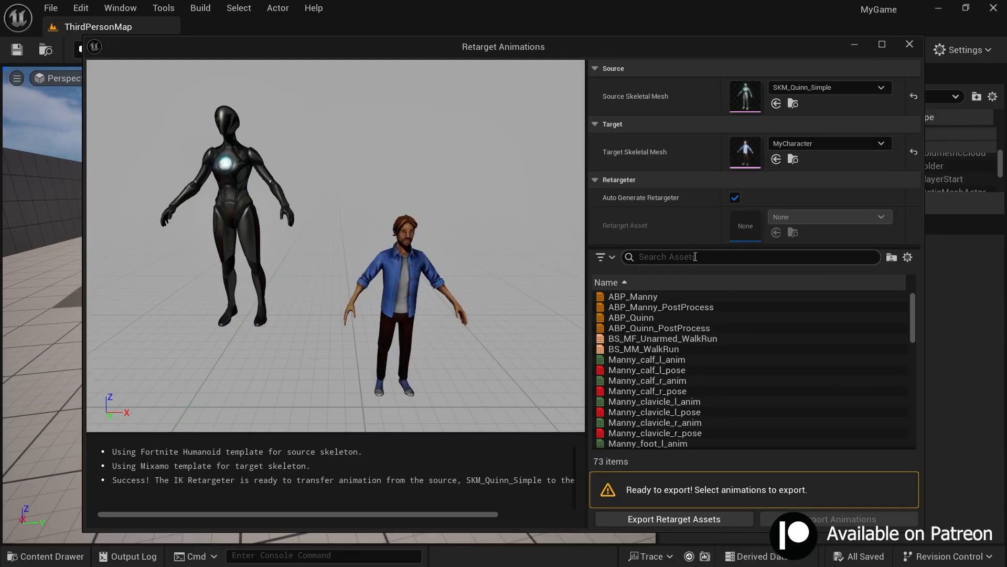
Step: Filter the retargetable animations by "mm_j" and select MM_Jump
left_click_drag(540, 41, 546, 69)
left_click(693, 283)
type("mm_j")
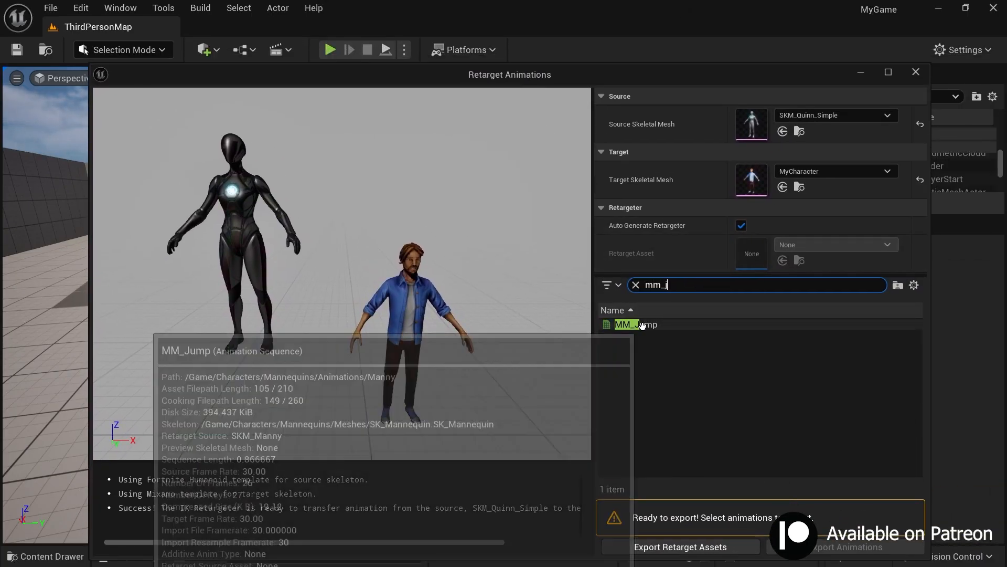
left_click(643, 325)
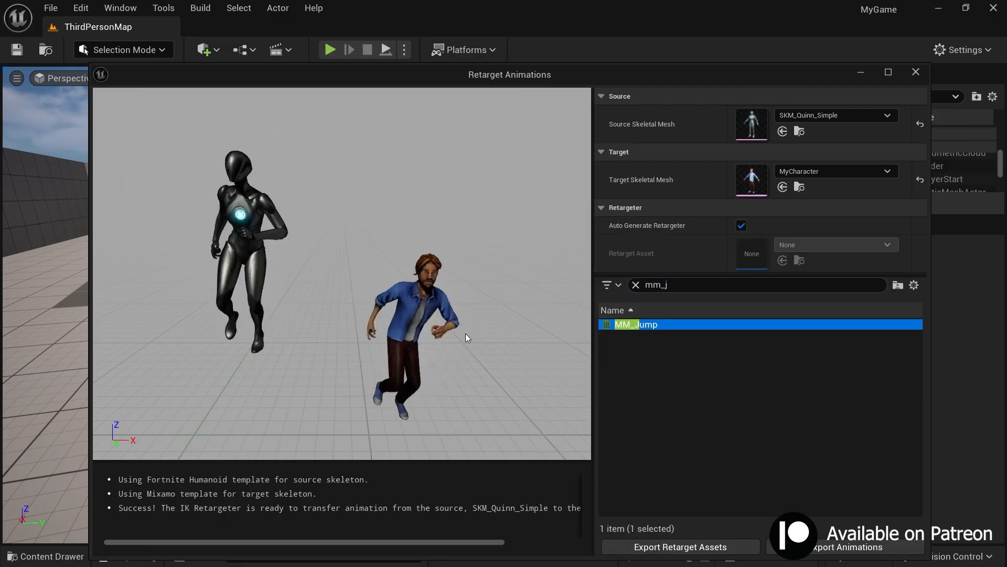
Step: Export the retargeted MM_Jump to the Content/Animations folder and open that folder to check it
left_click(847, 546)
left_click(466, 158)
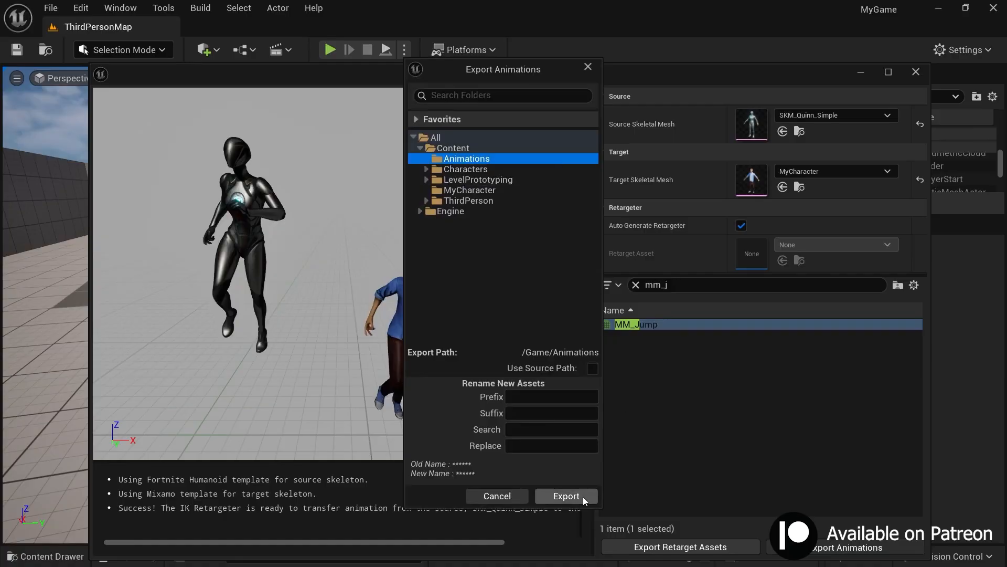
left_click(566, 496)
left_click(622, 350)
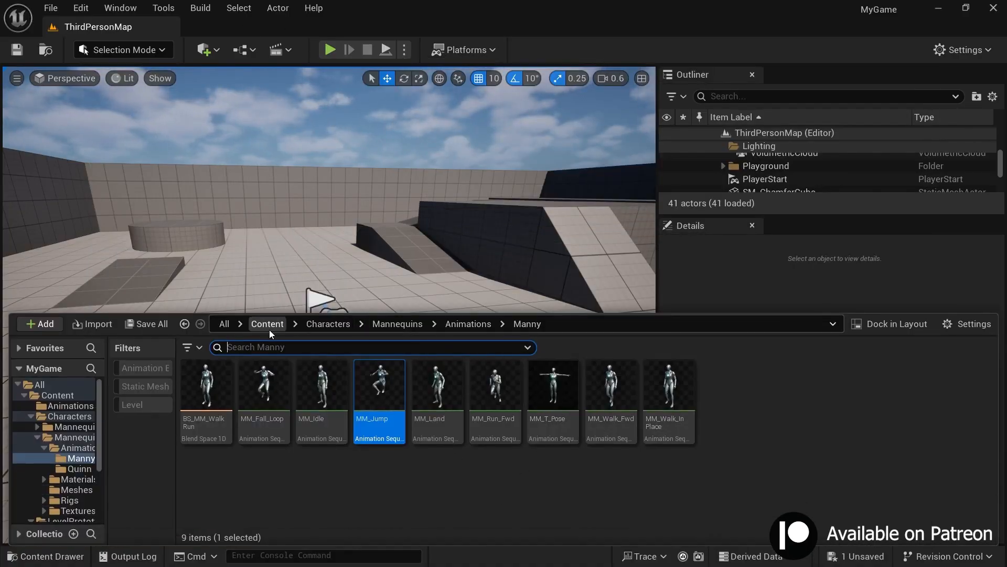
left_click(268, 323)
double_click(210, 420)
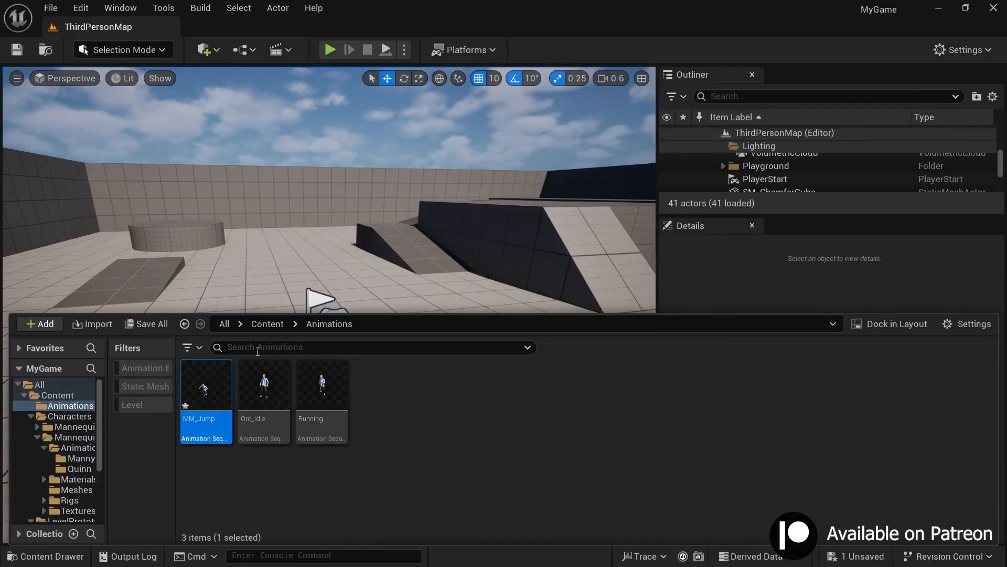
Step: Start retargeting from the MM_Fall_Loop animation in the Manny folder and set the target skeletal mesh to MyCharacter
left_click(268, 324)
double_click(268, 428)
double_click(268, 427)
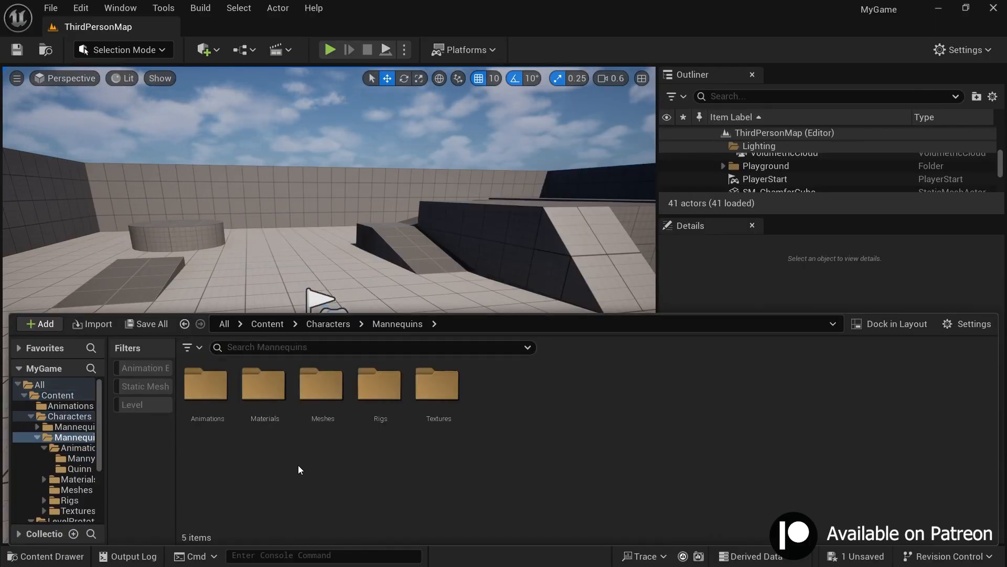
double_click(206, 388)
double_click(263, 388)
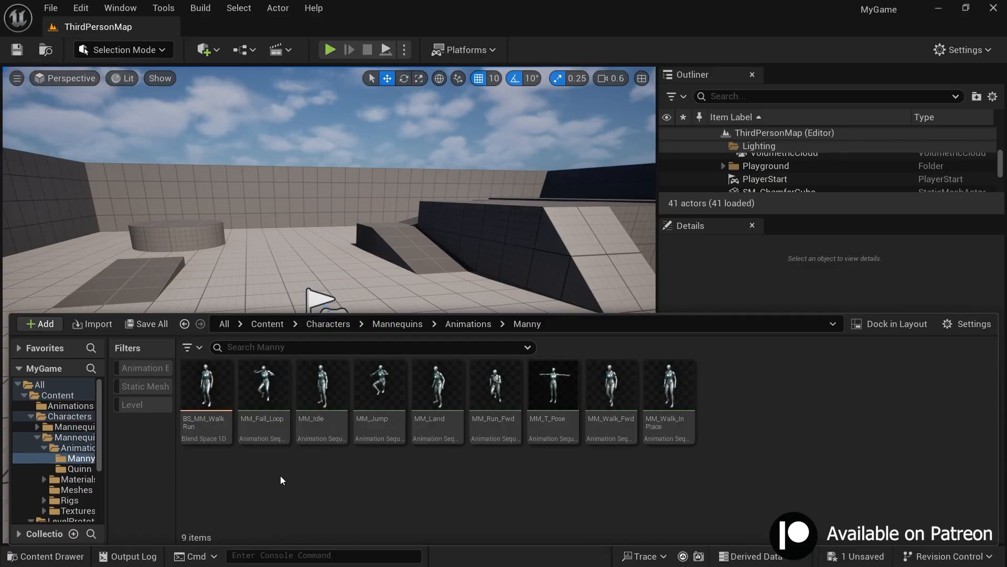
right_click(270, 399)
left_click(370, 226)
left_click(820, 142)
left_click(819, 278)
Step: Filter the retargetable animations by "mm" and export the retargeted MM_Fall_Loop to the Content/Animations folder
left_click(735, 257)
type("mm")
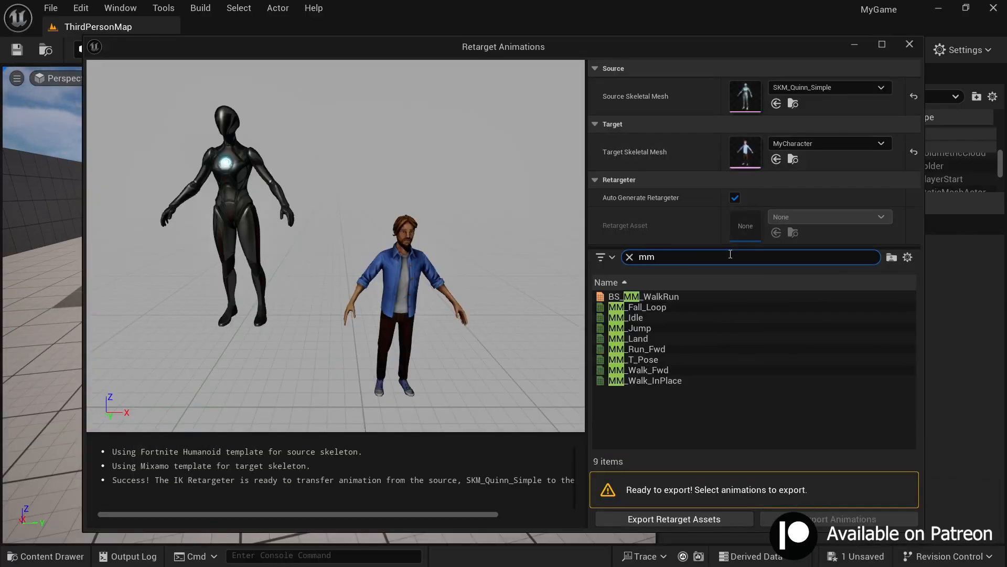
double_click(638, 307)
left_click(839, 519)
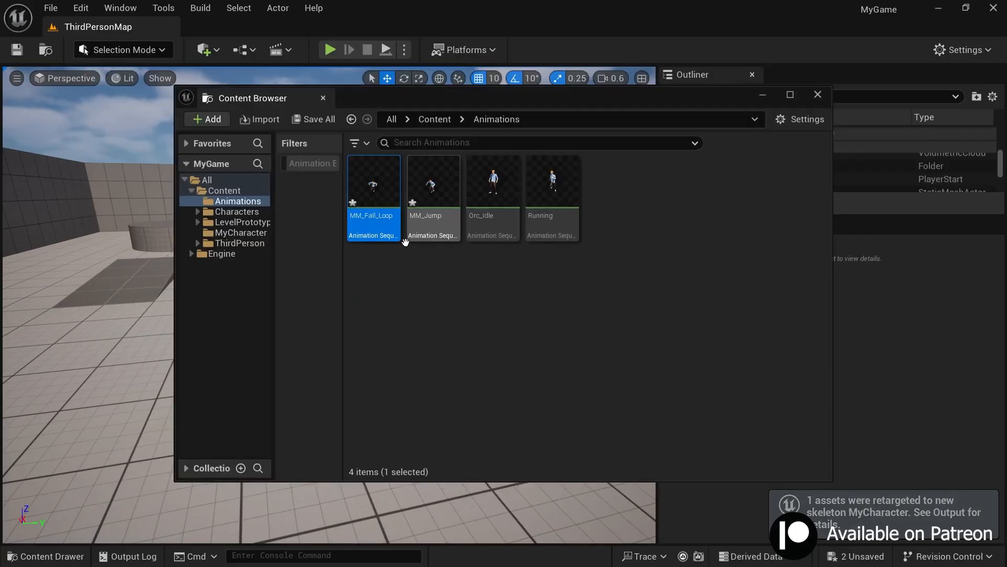
left_click(493, 196)
left_click(515, 314)
left_click(499, 211)
left_click(818, 95)
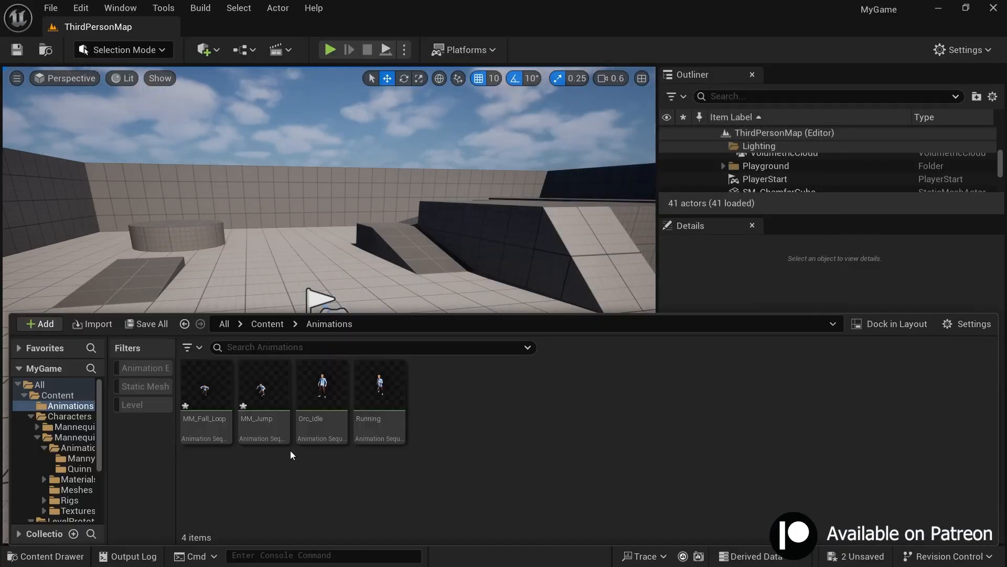
Step: Delete the retargeted MM_Fall_Loop and MM_Jump animations from the Content/Animations folder
key("Left")
key("Left")
key("Left")
mouse_move(267, 439)
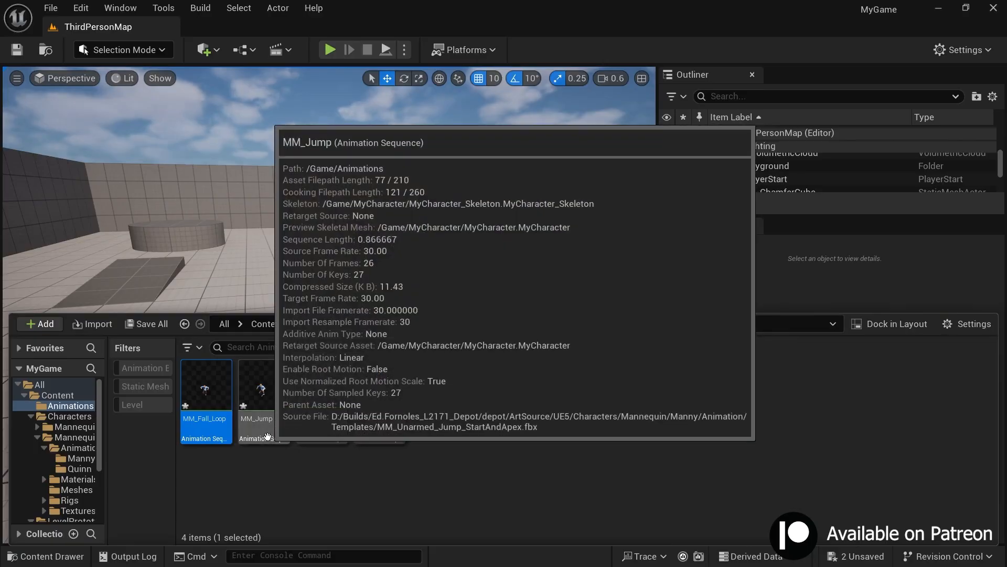
left_click(265, 441, "ctrl")
key("Delete")
left_click(537, 501)
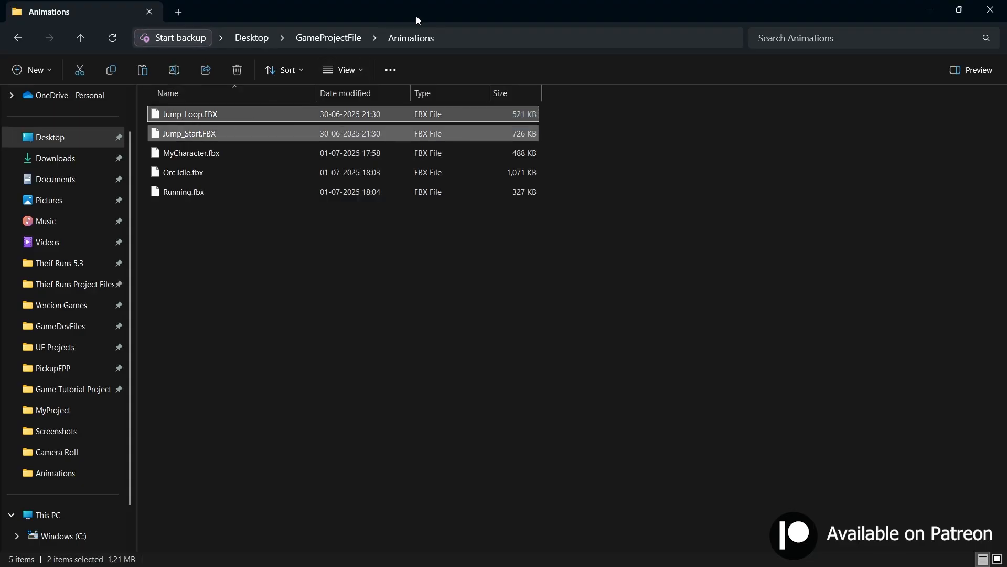
Step: Import Jump_Loop.FBX and Jump_Start.FBX into the Animations folder using MyCharacter_Skeleton, and open the imported Jump_Start animation
left_click_drag(417, 16, 644, 115)
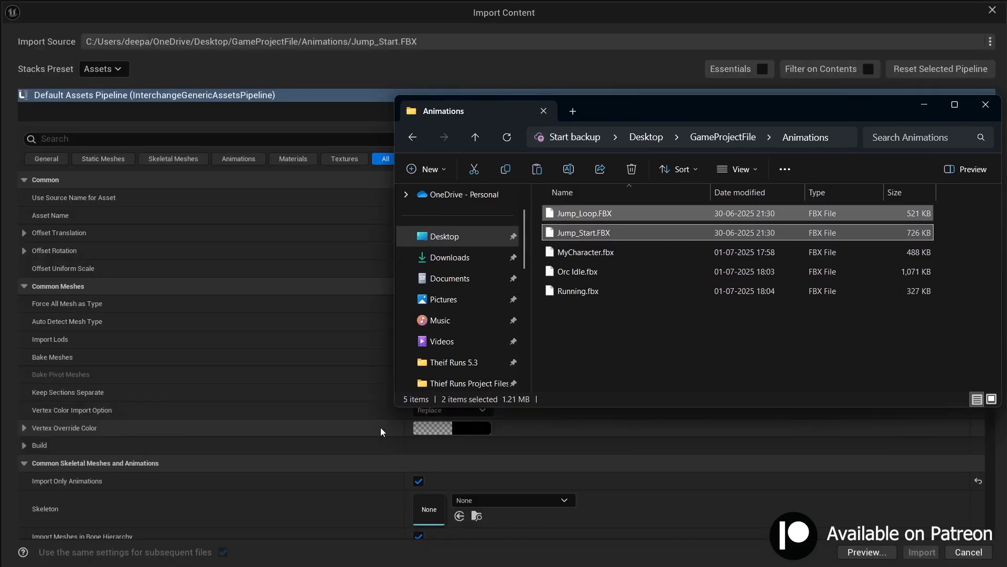
left_click(924, 105)
scroll(678, 324, "down", 3)
scroll(375, 355, "down", 3)
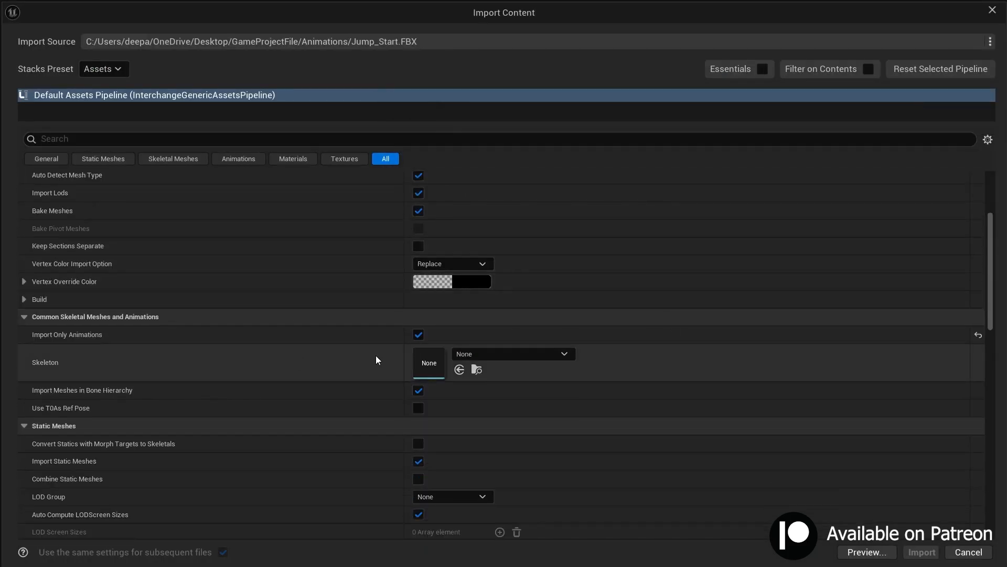
left_click(490, 312)
left_click(545, 178)
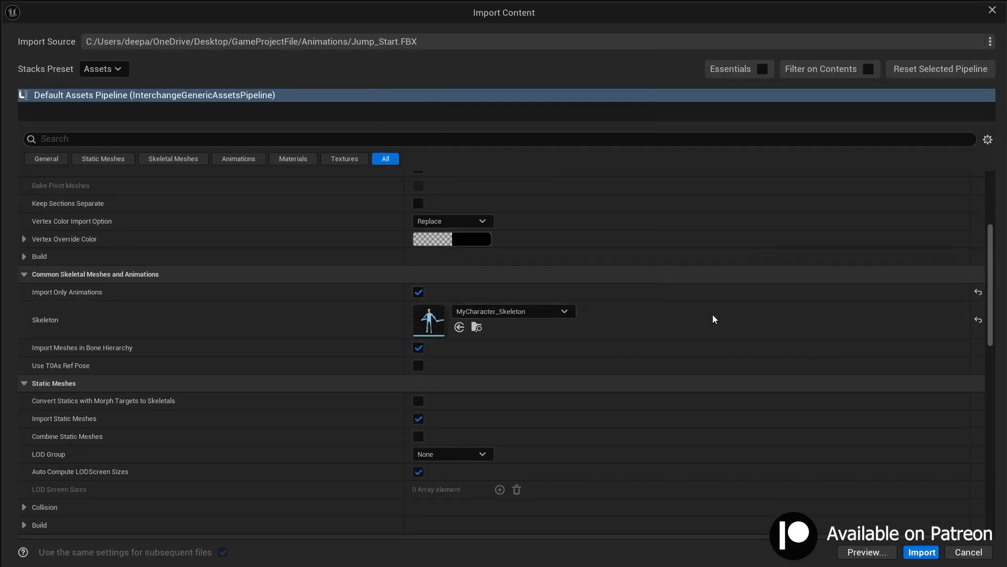
left_click(915, 553)
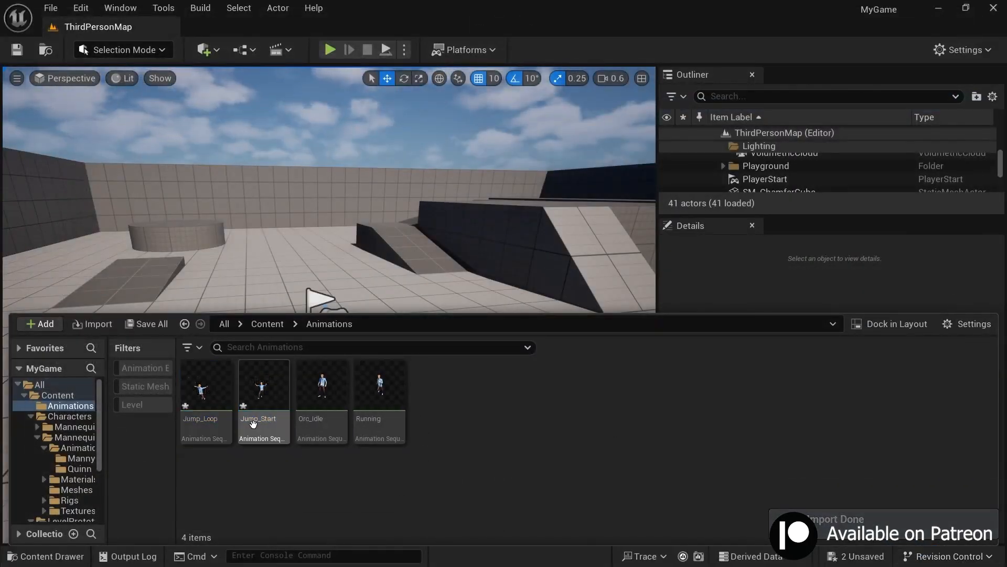
double_click(245, 380)
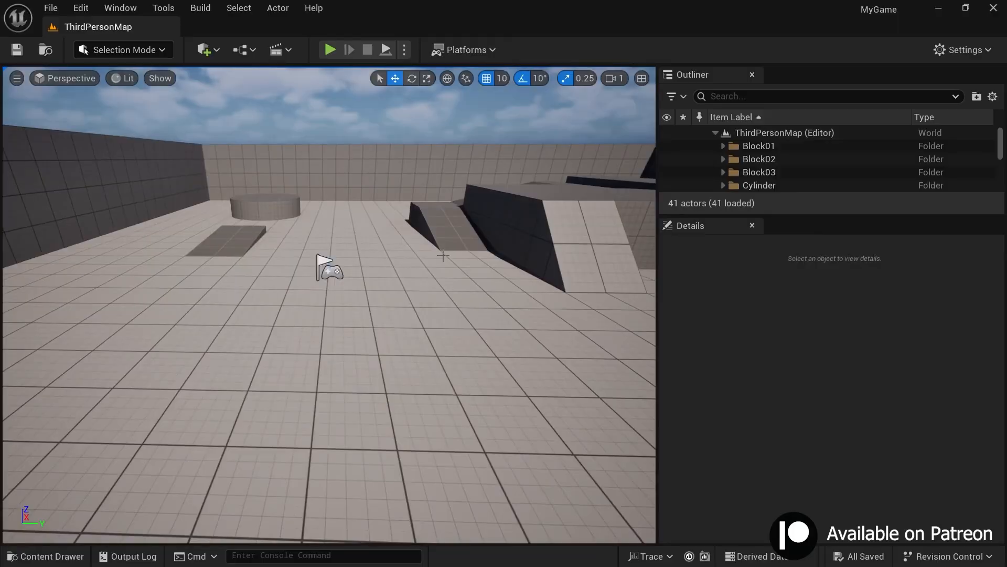
Step: Play-test the level by moving the default mannequin forward, and stop the session
left_click(331, 50)
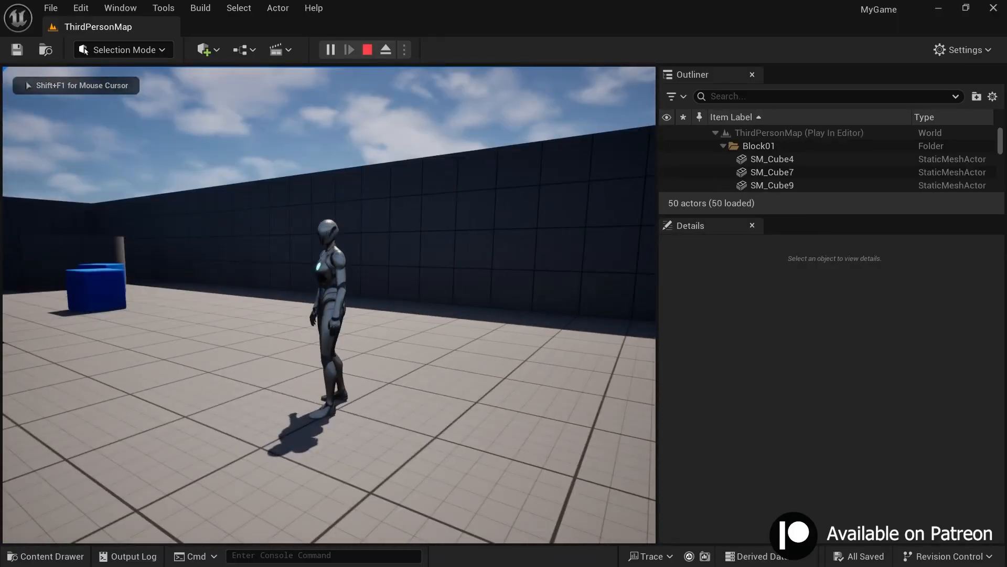
key("w")
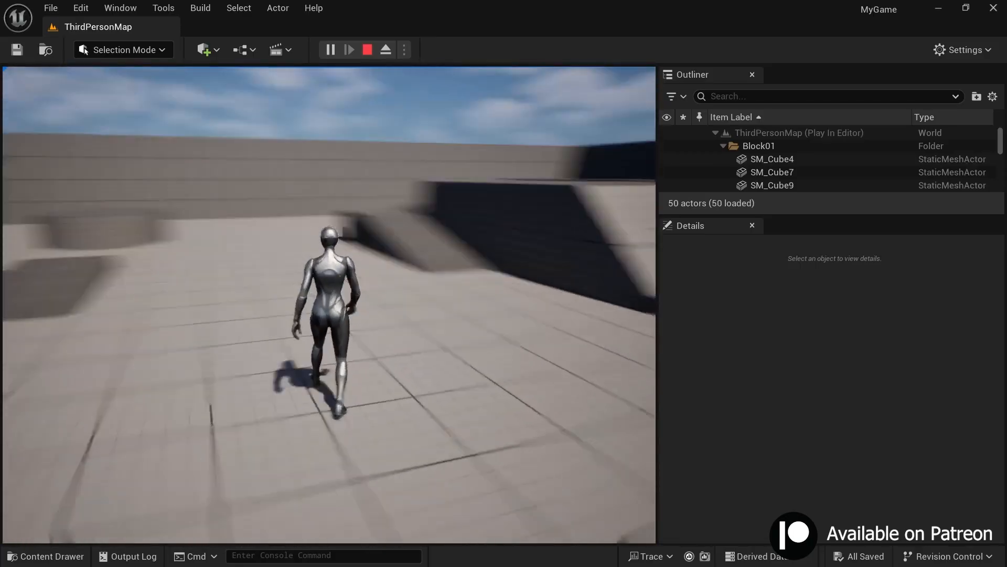
key("Escape")
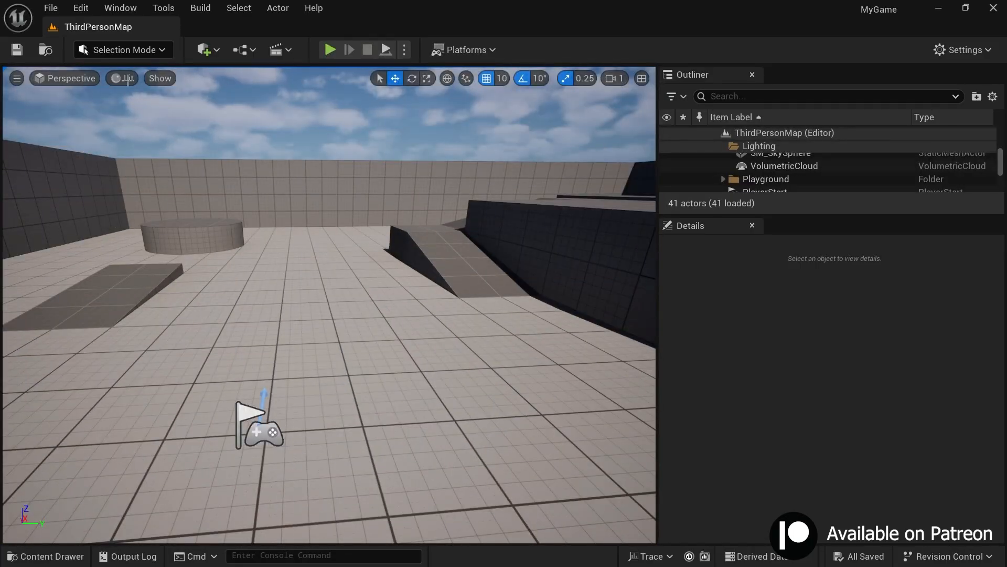
Step: Show the World Settings and set the GameMode Override to BP_ThirdPersonGameMode
left_click(120, 8)
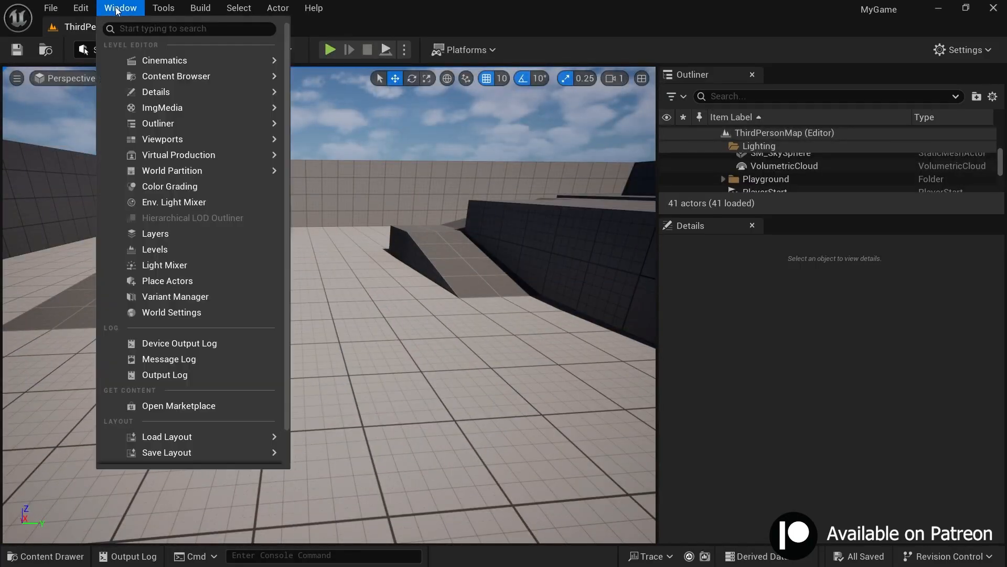
left_click(147, 311)
scroll(767, 368, "down", 1)
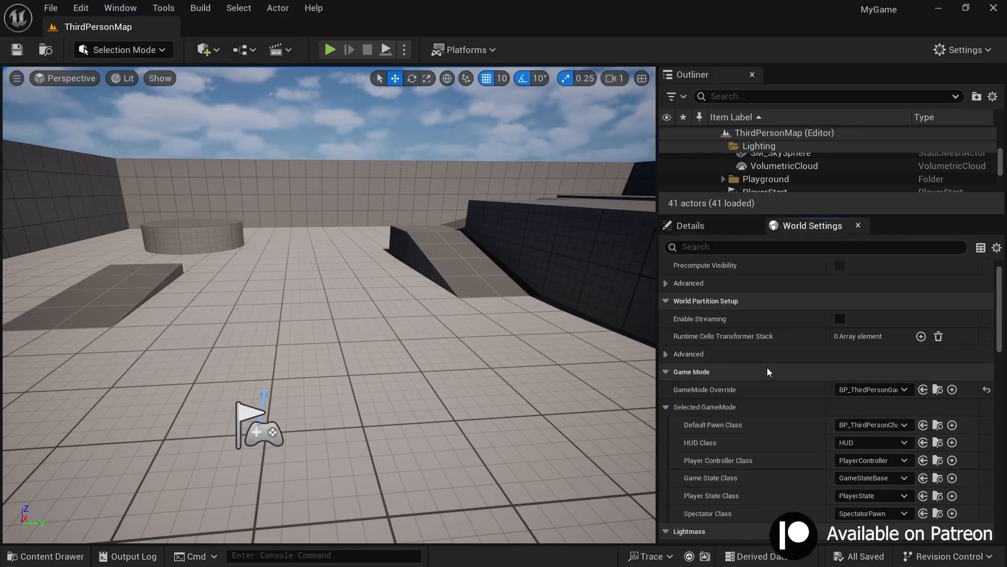
scroll(767, 367, "down", 3)
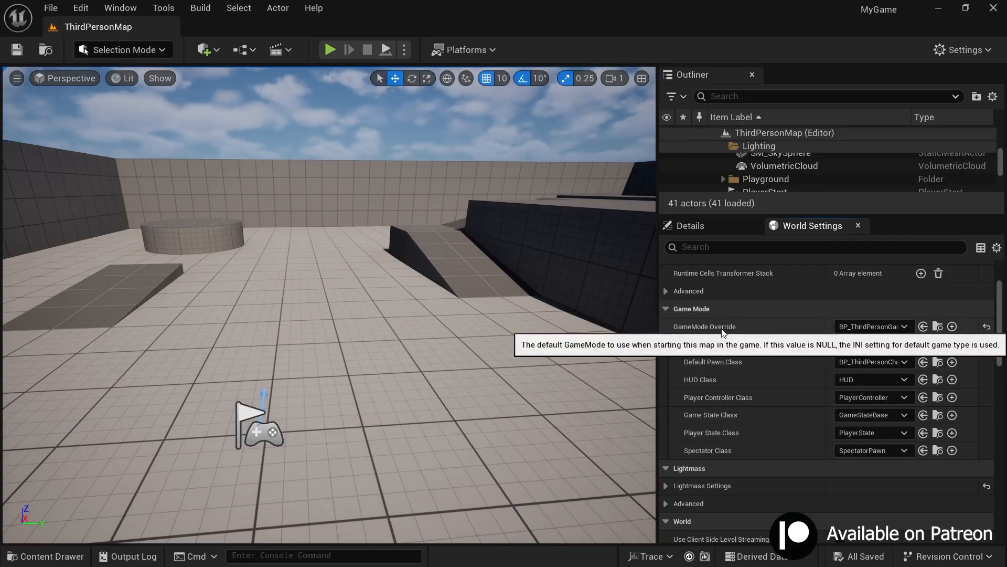
left_click(854, 324)
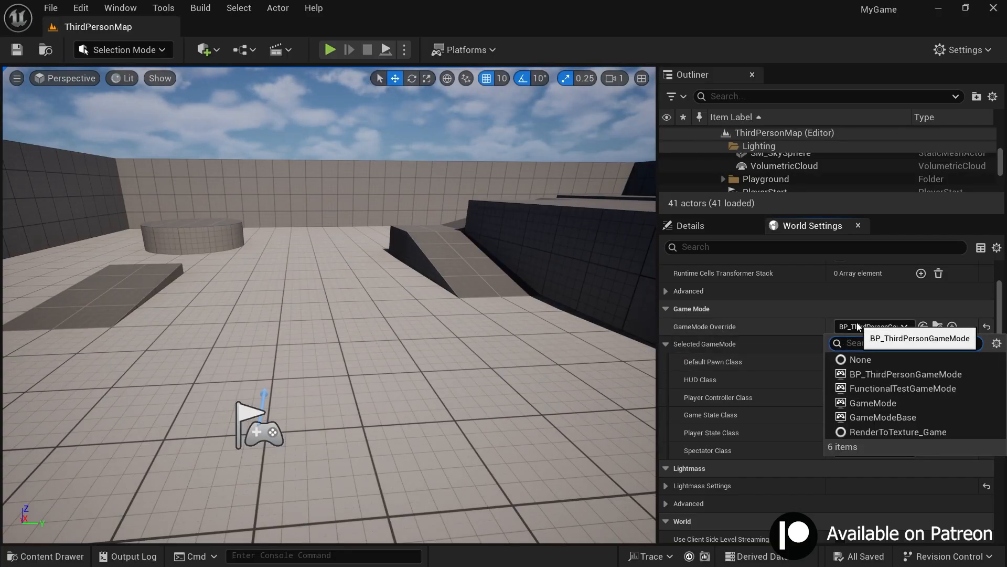
left_click(865, 374)
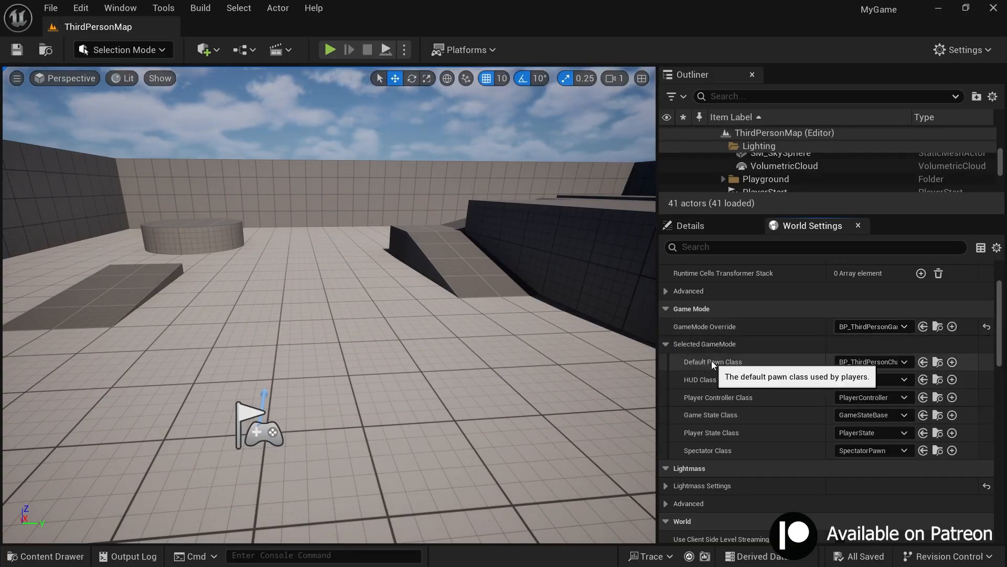
Step: Set the Default Pawn Class to BP_ThirdPersonCharacter, then locate that blueprint in the project content and open it
left_click(848, 361)
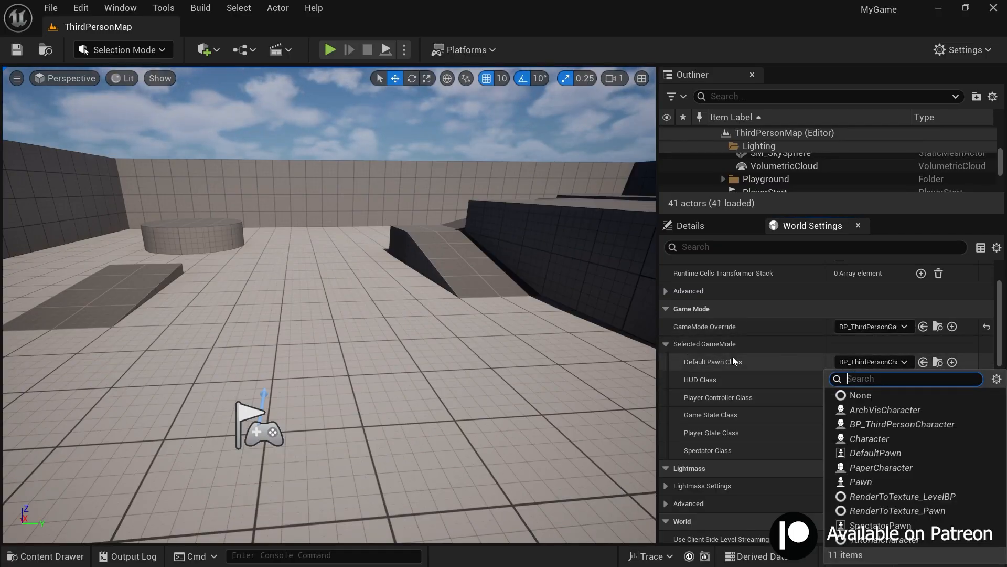
left_click(870, 420)
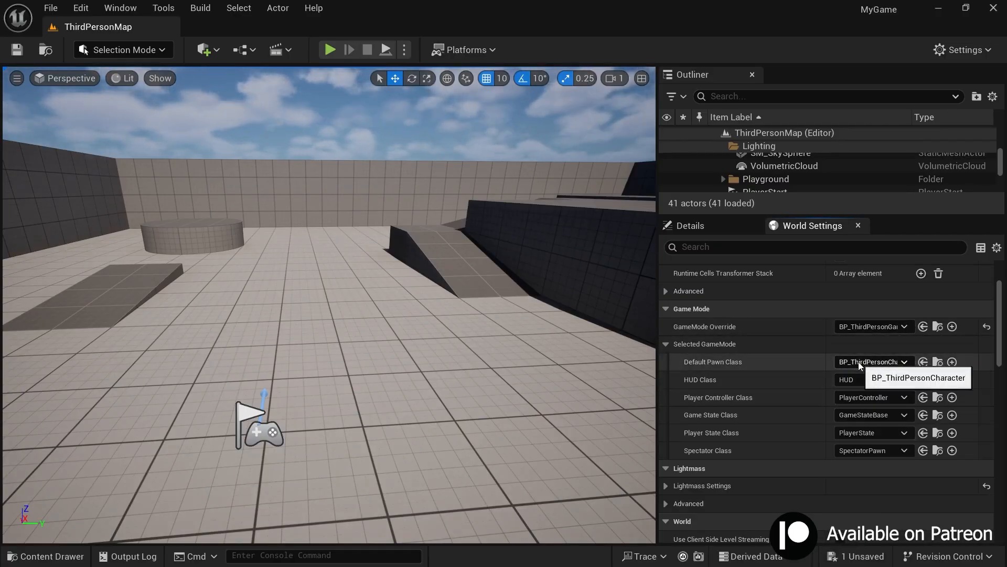
left_click(939, 362)
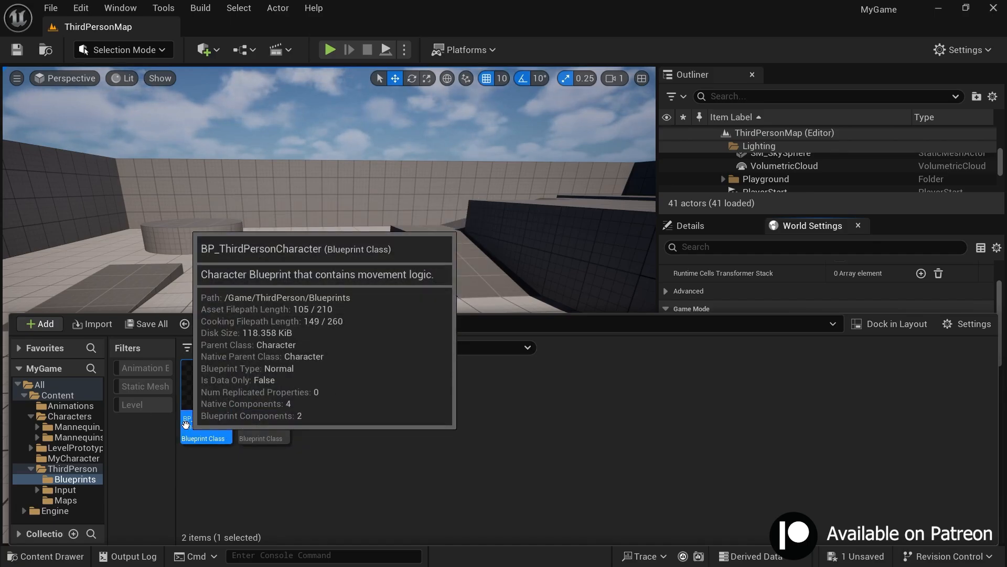
left_click(349, 445)
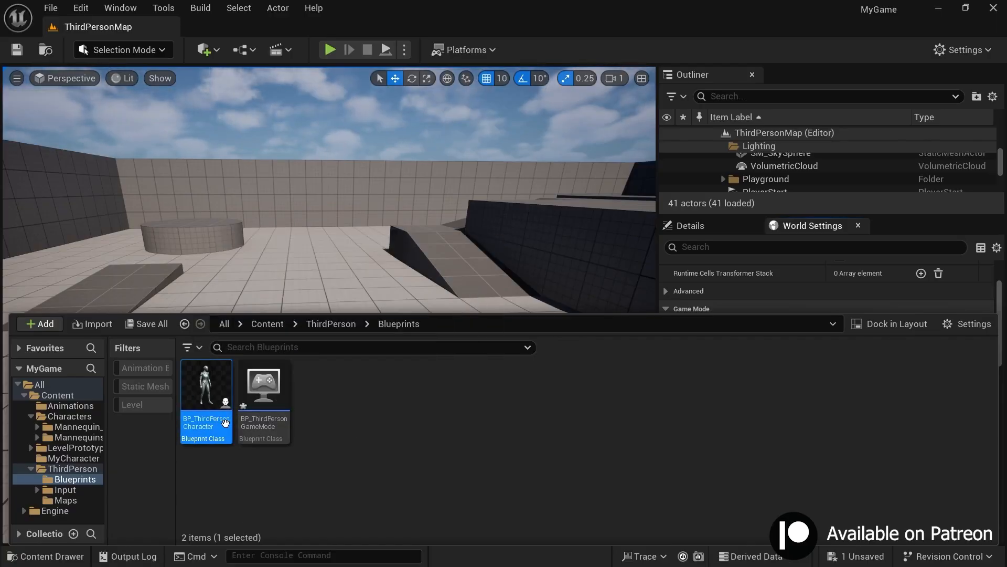
double_click(206, 430)
Step: Look over the input mapping, camera input and movement input nodes in the character blueprint's event graph
right_click_drag(469, 288, 539, 340)
scroll(499, 209, "up", 1)
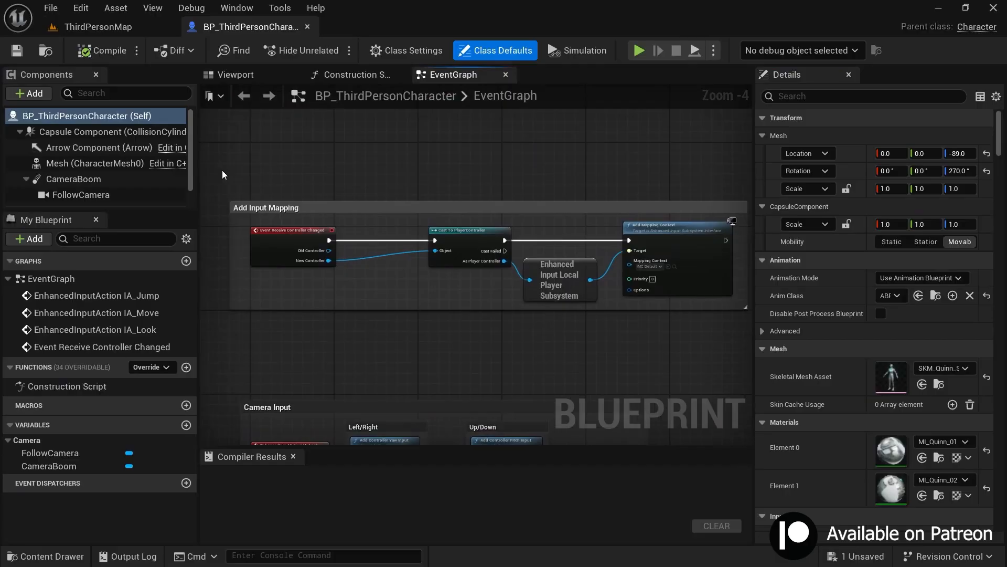
left_click_drag(221, 166, 650, 414)
right_click_drag(593, 353, 570, 89)
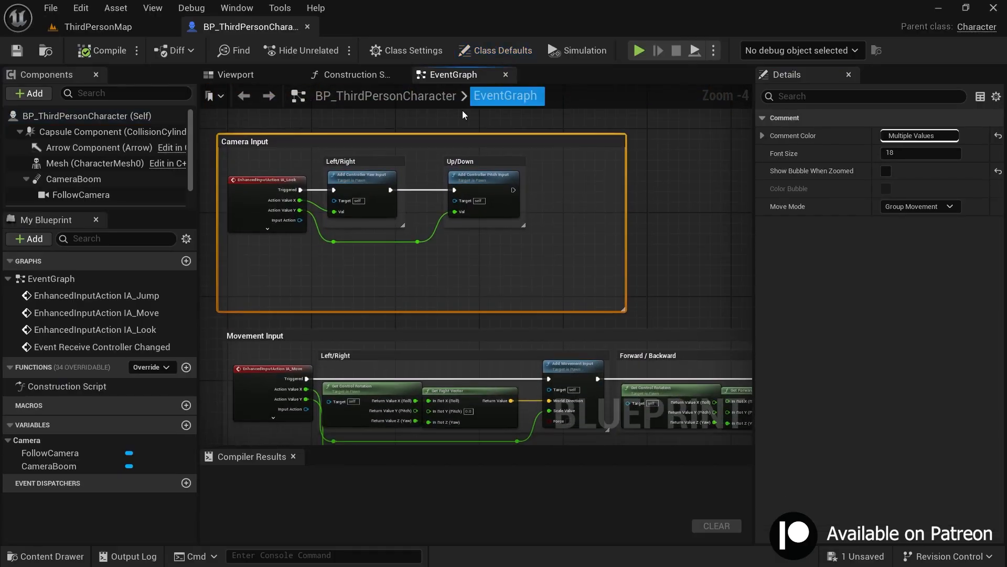
scroll(405, 184, "down", 1)
left_click(214, 206)
Step: Inspect the mesh, capsule and arrow components of BP_ThirdPersonCharacter in the blueprint's 3D view
left_click(231, 78)
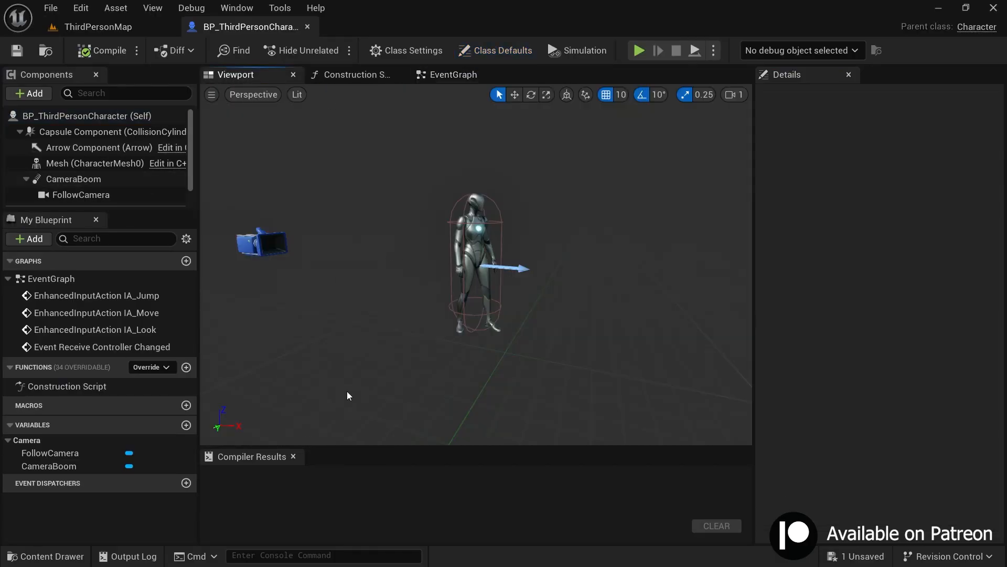
left_click(478, 252)
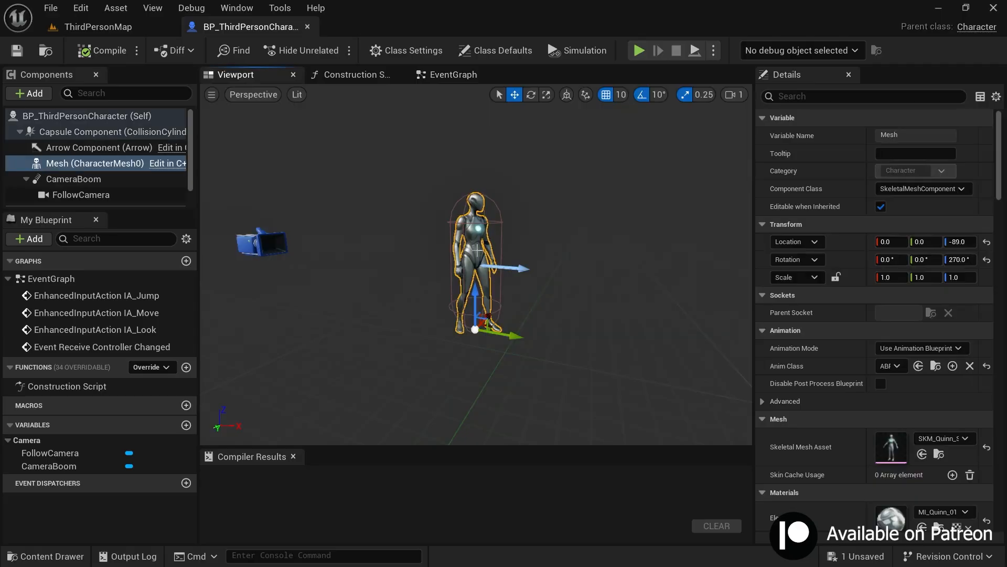
left_click_drag(199, 205, 294, 205)
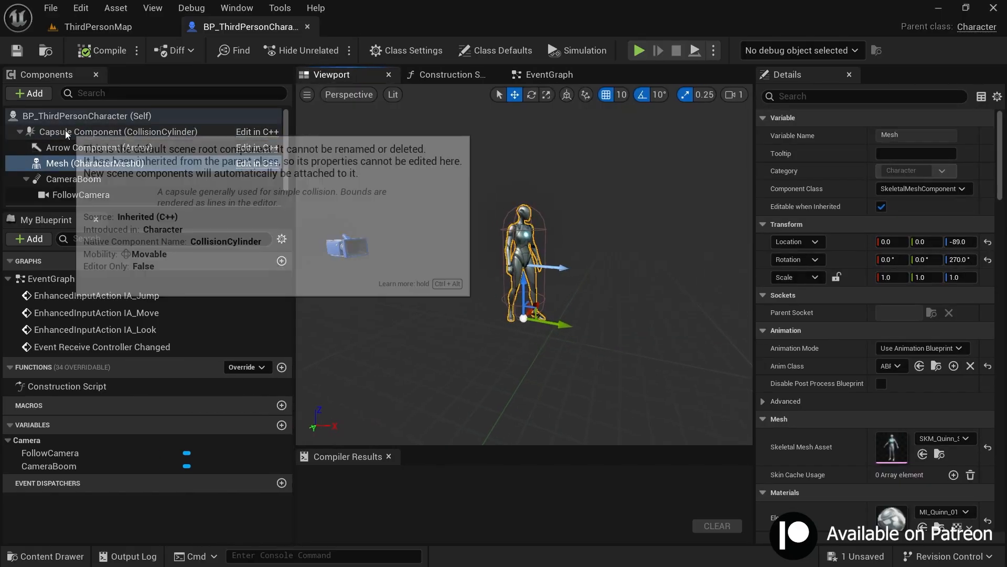
left_click(64, 132)
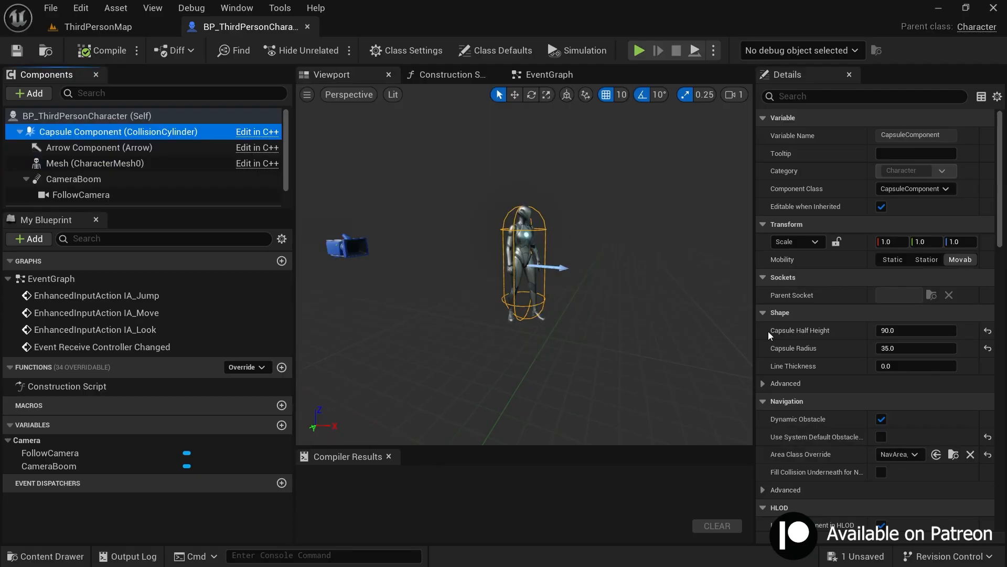
key("w")
scroll(593, 236, "down", 1)
right_click_drag(581, 269, 603, 202)
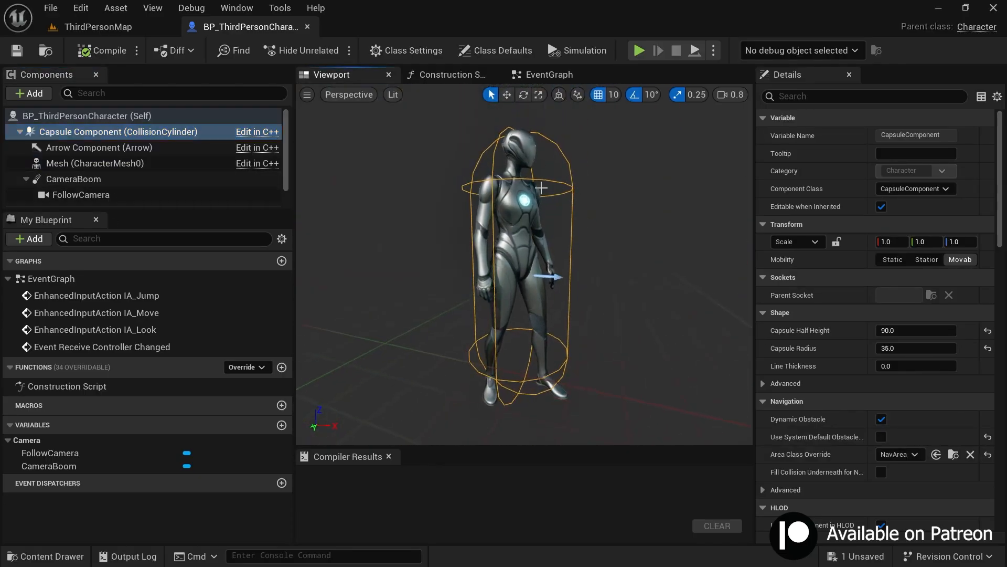
left_click(105, 148)
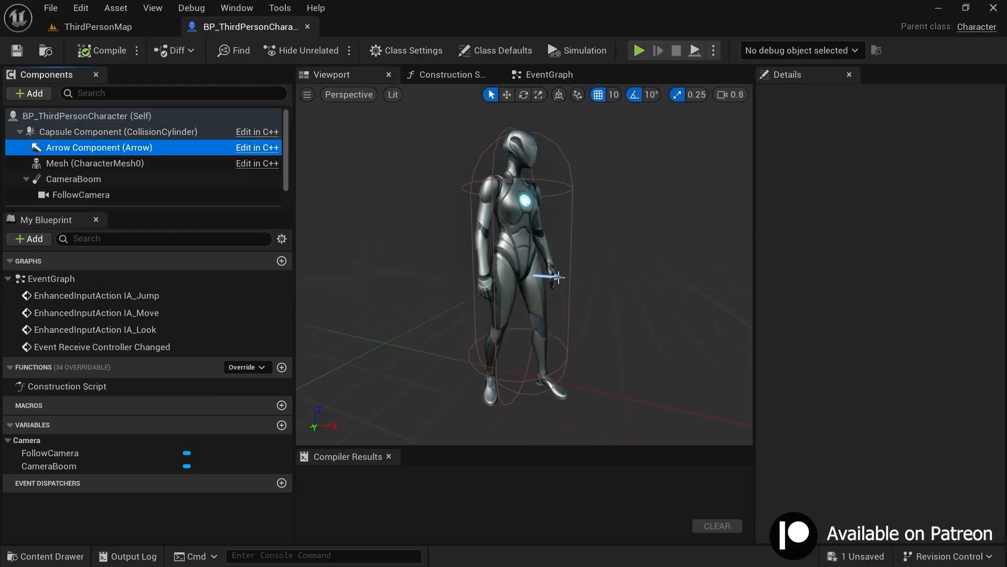
right_click_drag(641, 279, 646, 228)
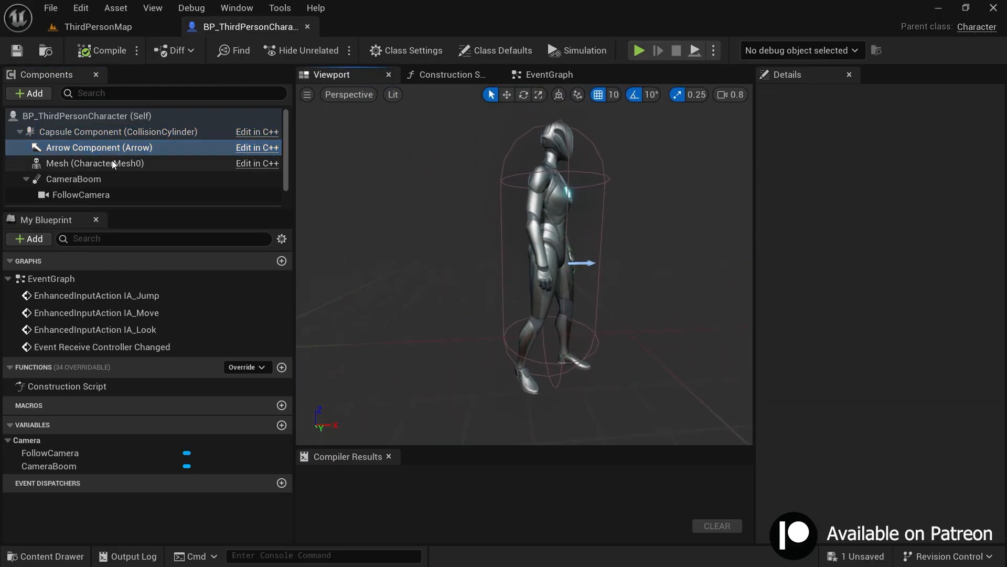
Step: Try SKM_Manny as the Skeletal Mesh Asset of the character's Mesh component, and undo the swap
left_click(112, 162)
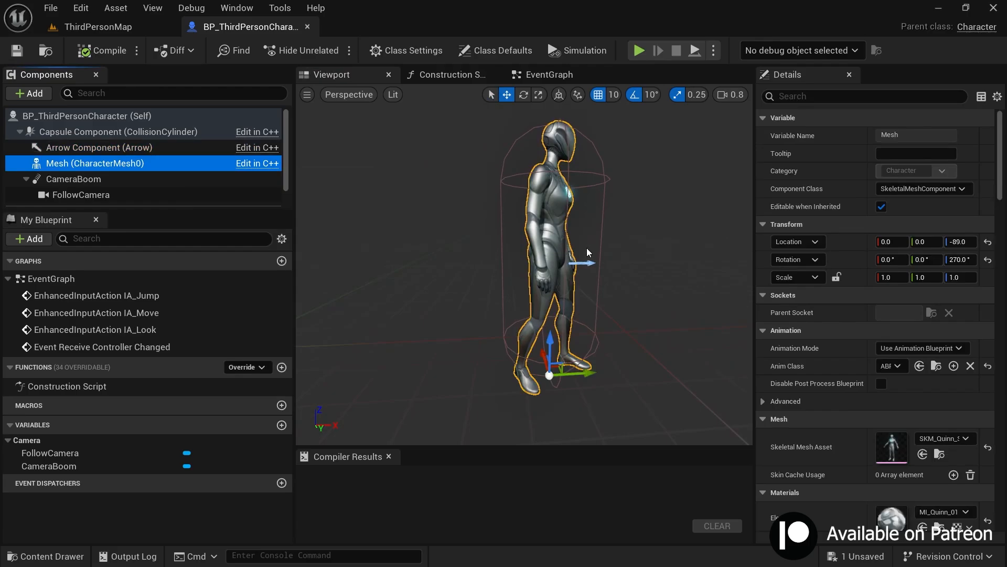
scroll(945, 427, "down", 1)
left_click(945, 419)
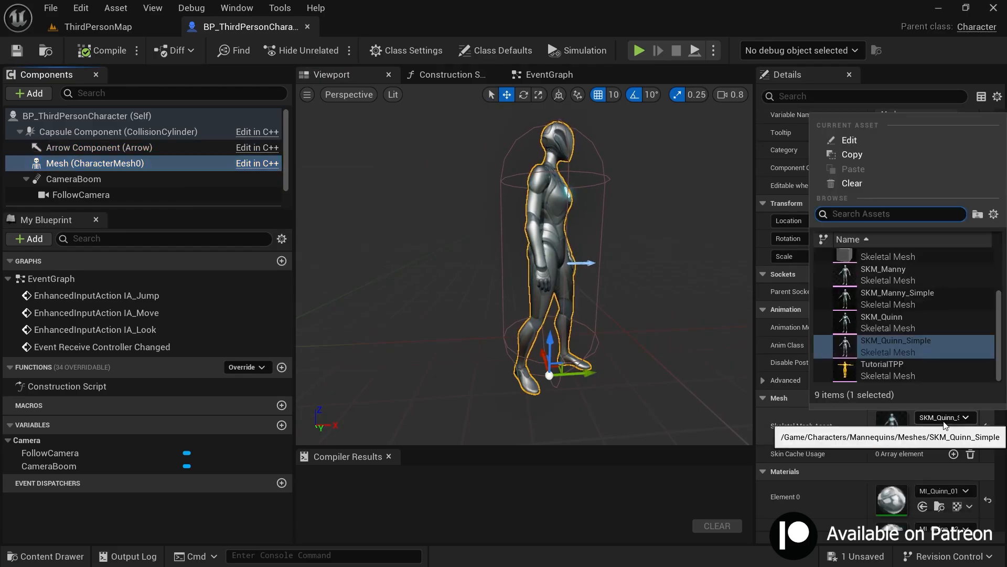
left_click(863, 269)
right_click_drag(531, 240, 531, 240)
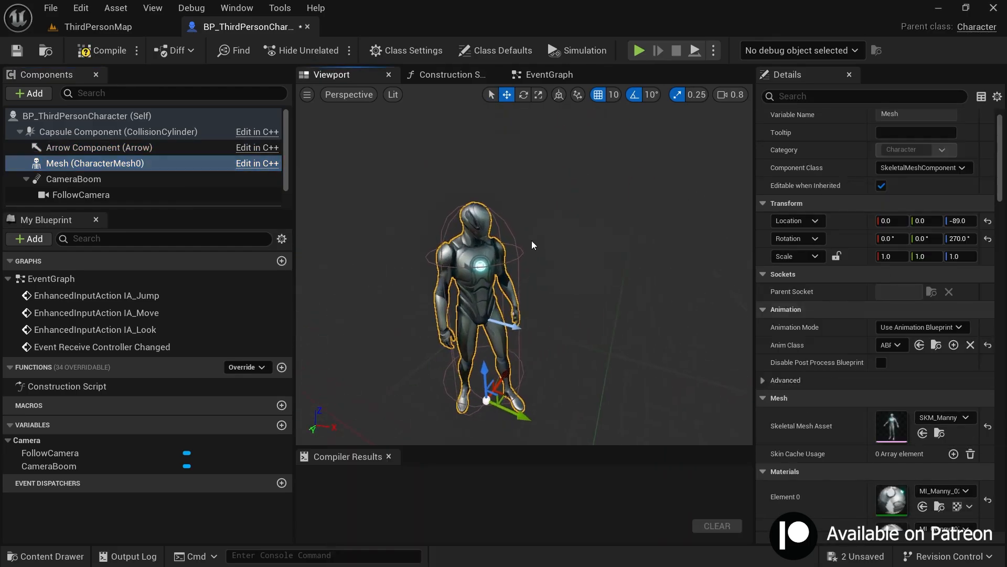
key("ctrl+z")
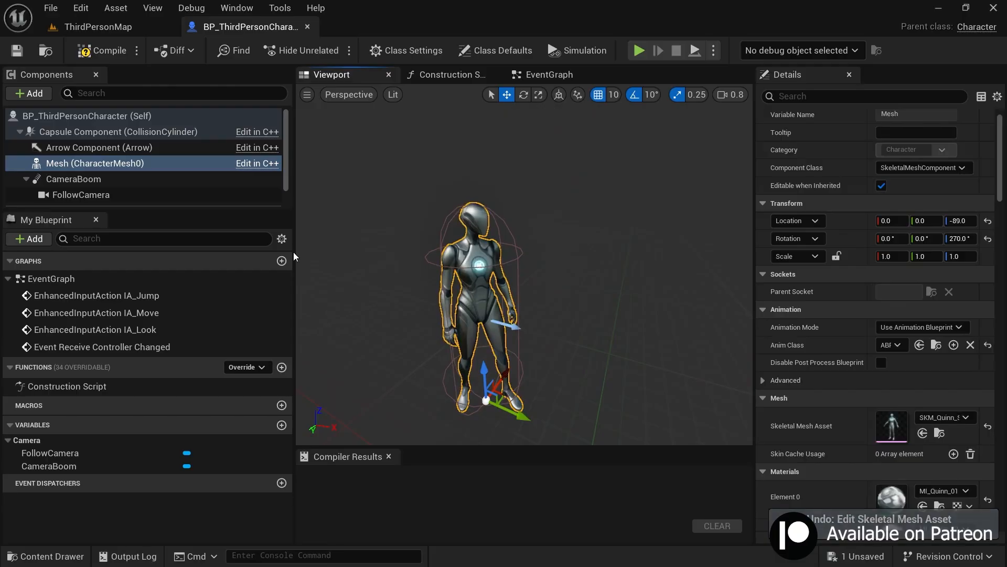
Step: Inspect the CameraBoom and its follow camera in the blueprint's 3D view, then close the blueprint
left_click(73, 179)
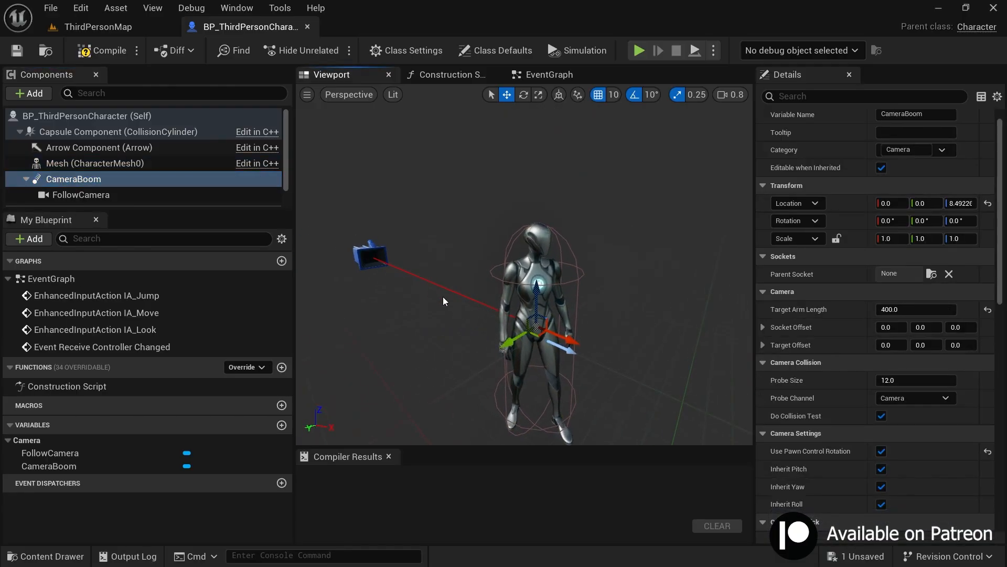
left_click(370, 256)
left_click(74, 179)
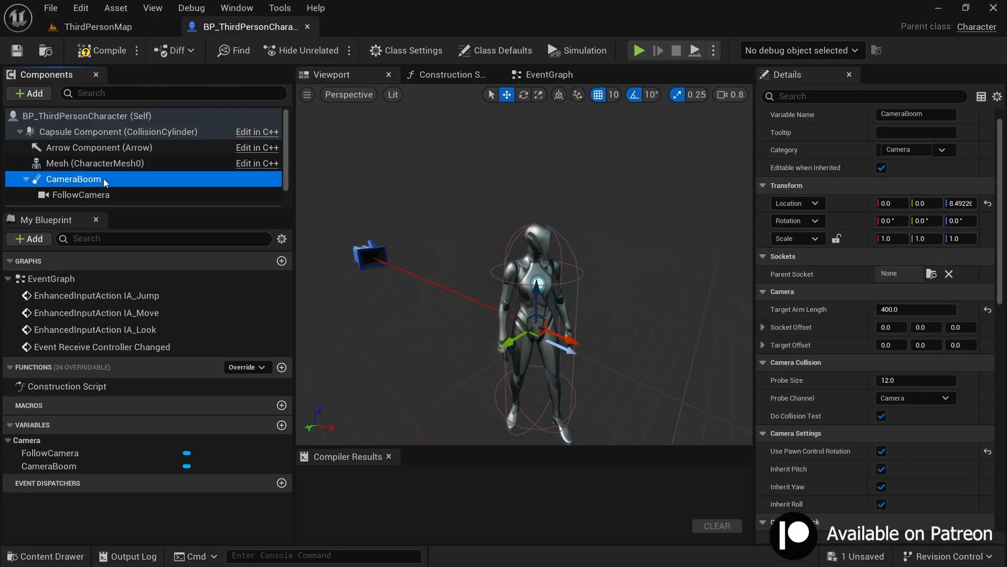
right_click_drag(593, 325, 632, 315)
key("e")
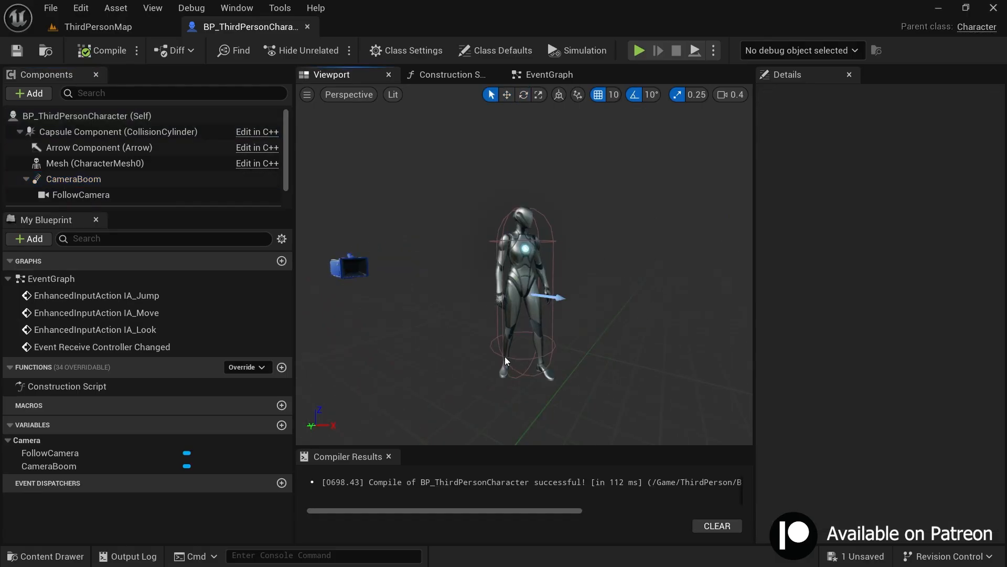
left_click(307, 27)
Step: Duplicate BP_ThirdPersonCharacter in the ThirdPerson Blueprints folder and name the copy MyCharacter_BP
key("ctrl+space")
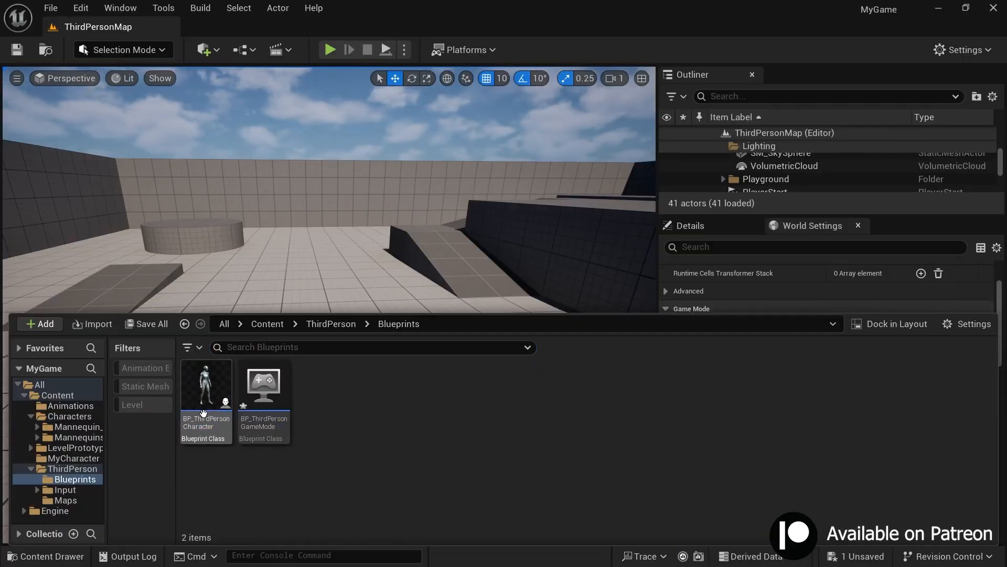
right_click(204, 414)
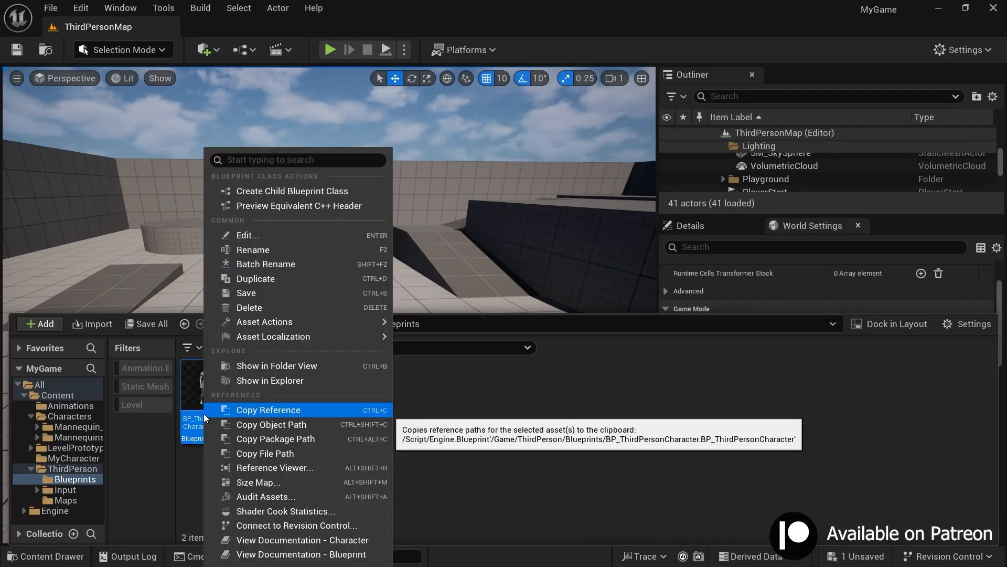
left_click(258, 279)
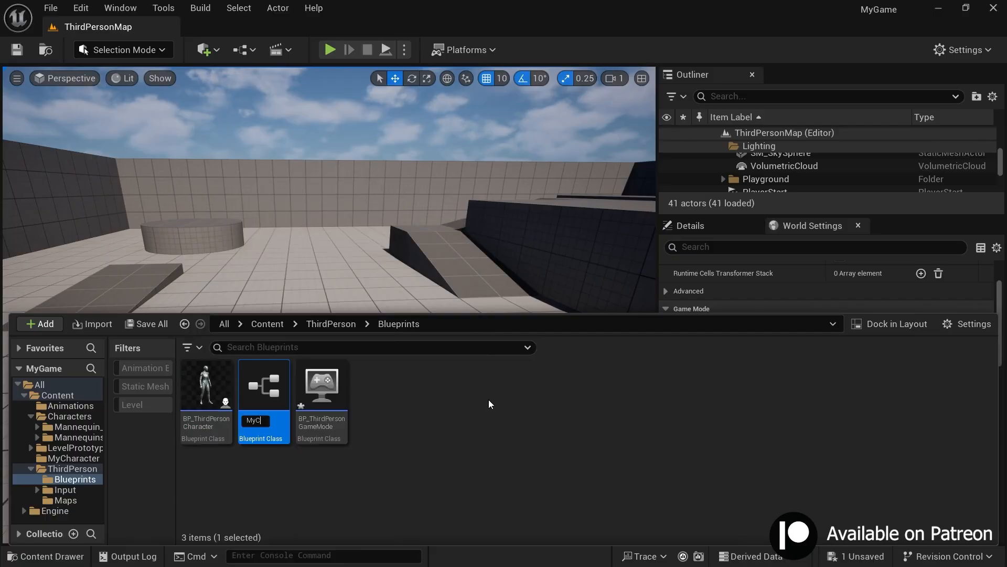
type("MyCharacter_BP")
key("Return")
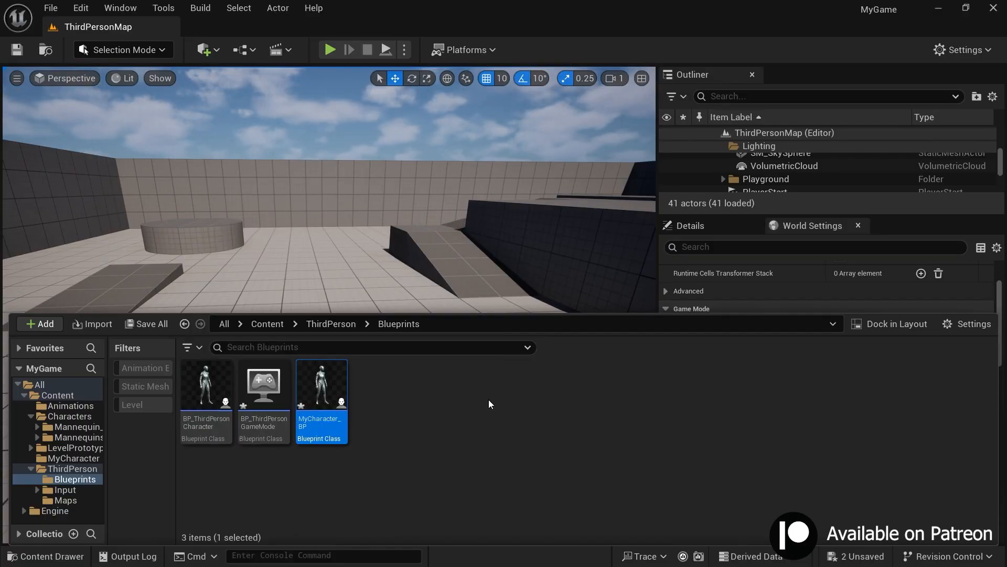
Step: Open MyCharacter_BP and set the Skeletal Mesh Asset of its Mesh component to MyCharacter
double_click(336, 436)
left_click(329, 74)
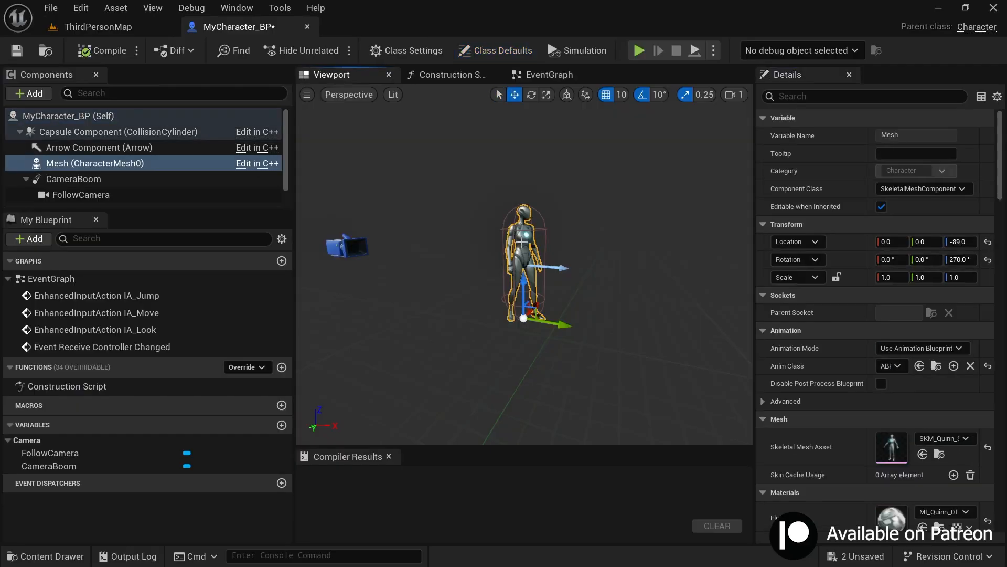
left_click(956, 439)
type("M")
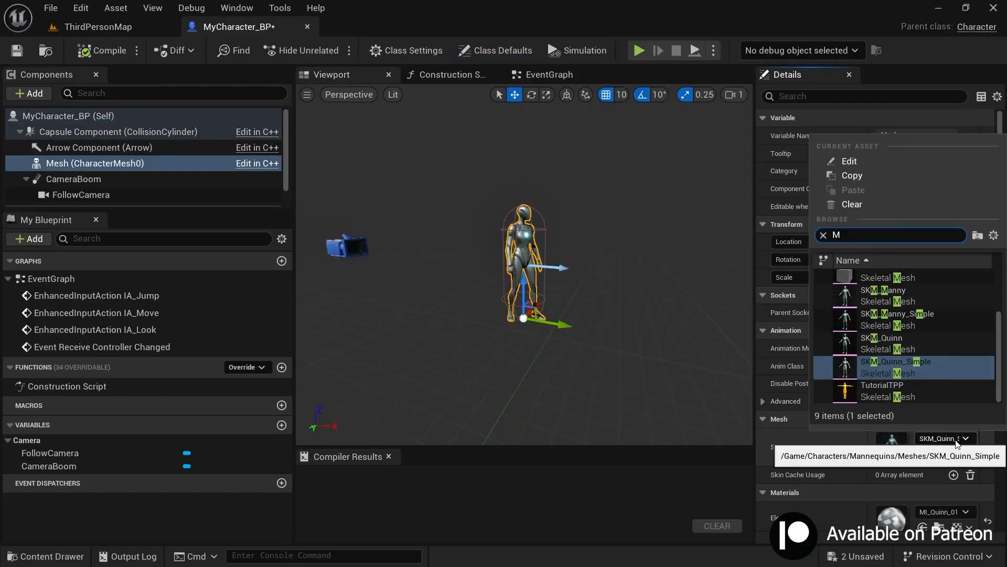
type("yC")
left_click(887, 278)
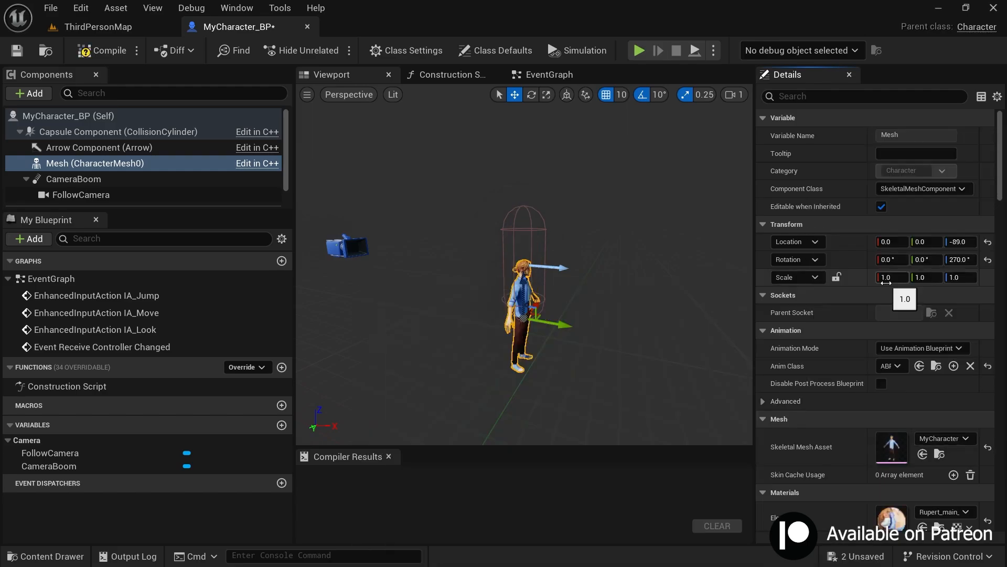
Step: Raise the mesh to a Z location of 1.0 inside the capsule and clear its Anim Class
right_click_drag(611, 297, 545, 302)
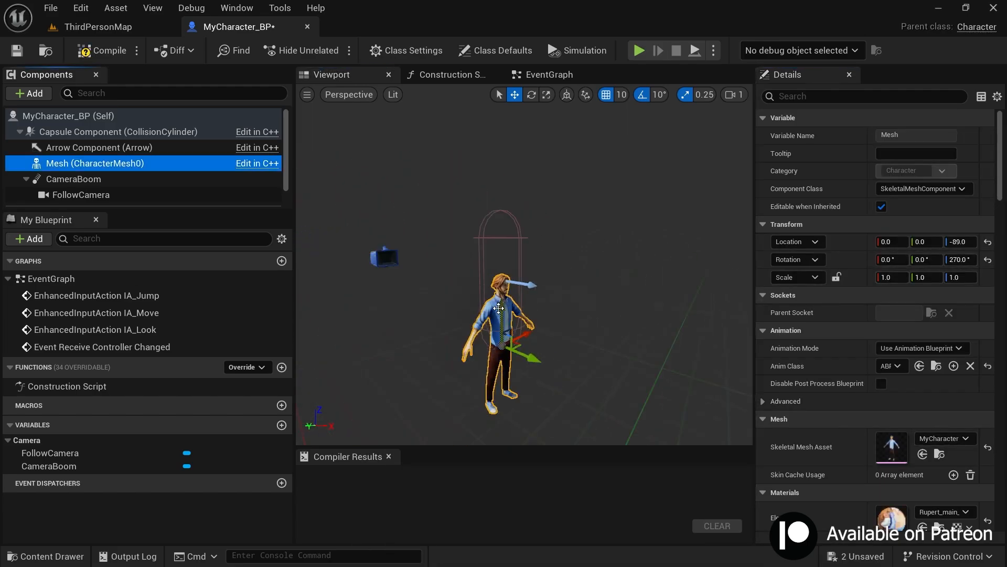
left_click_drag(501, 309, 501, 240)
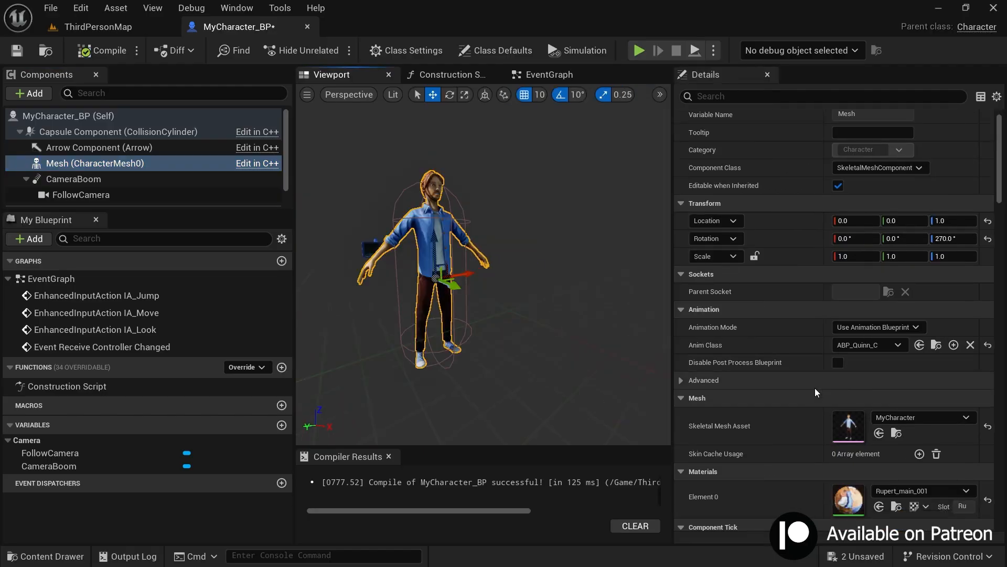
scroll(814, 388, "down", 1)
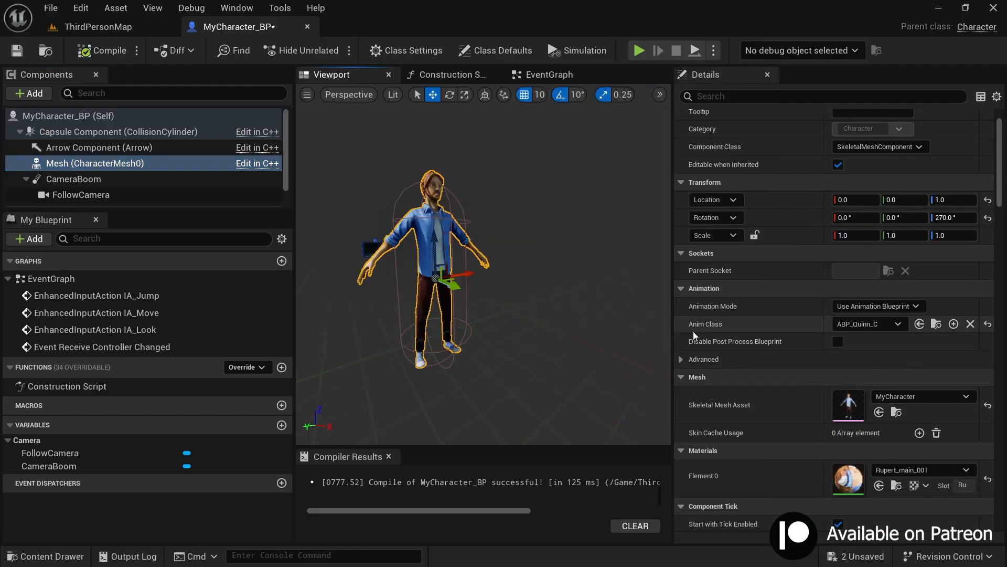
left_click(844, 321)
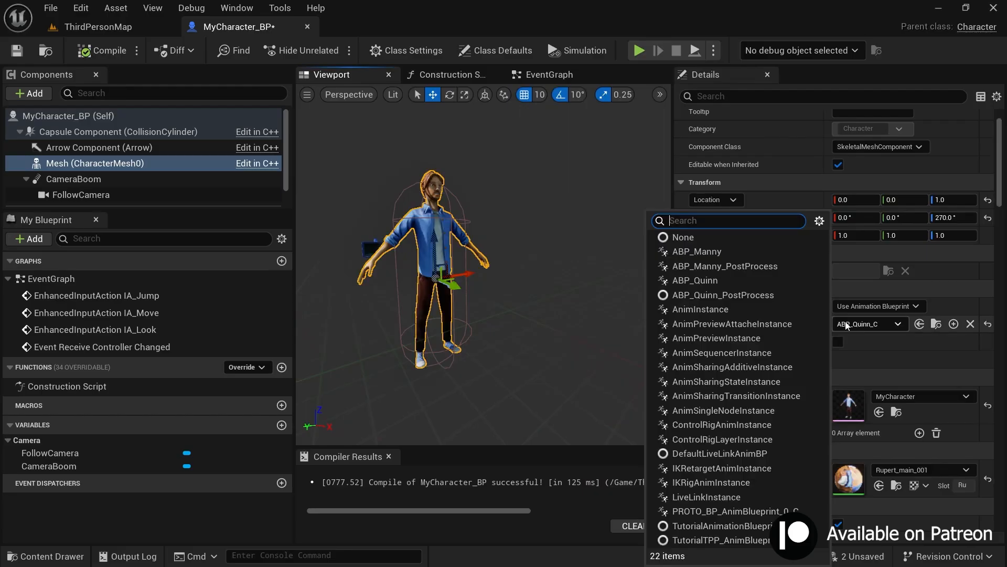
left_click(847, 321)
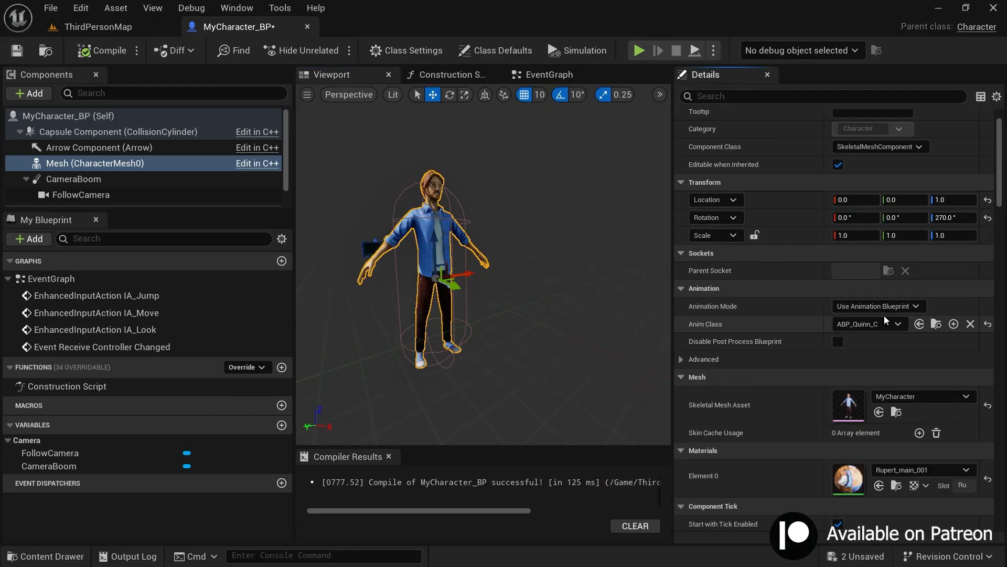
left_click(971, 324)
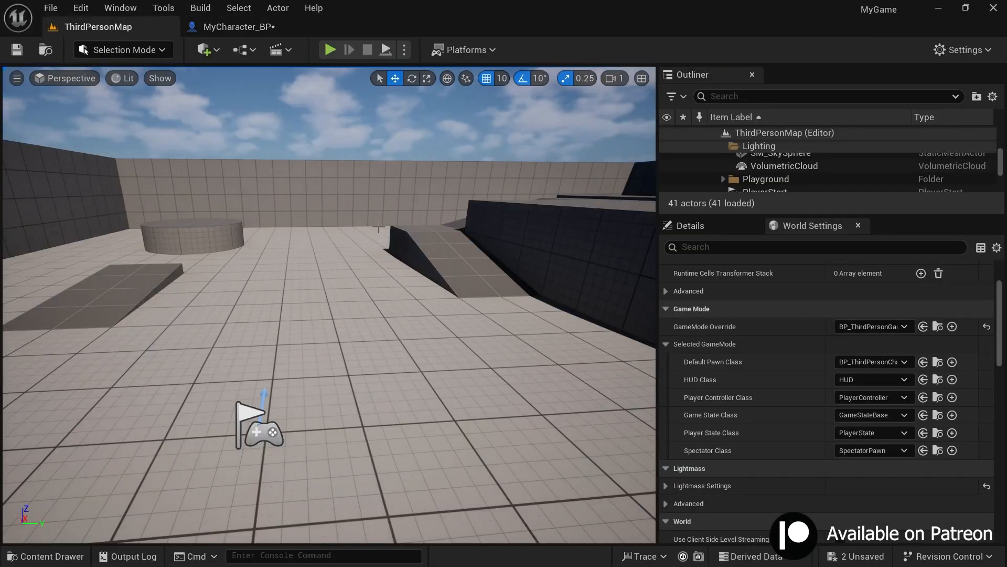
Step: Set the Default Pawn Class in the World Settings of ThirdPersonMap to MyCharacter_BP
left_click(851, 366)
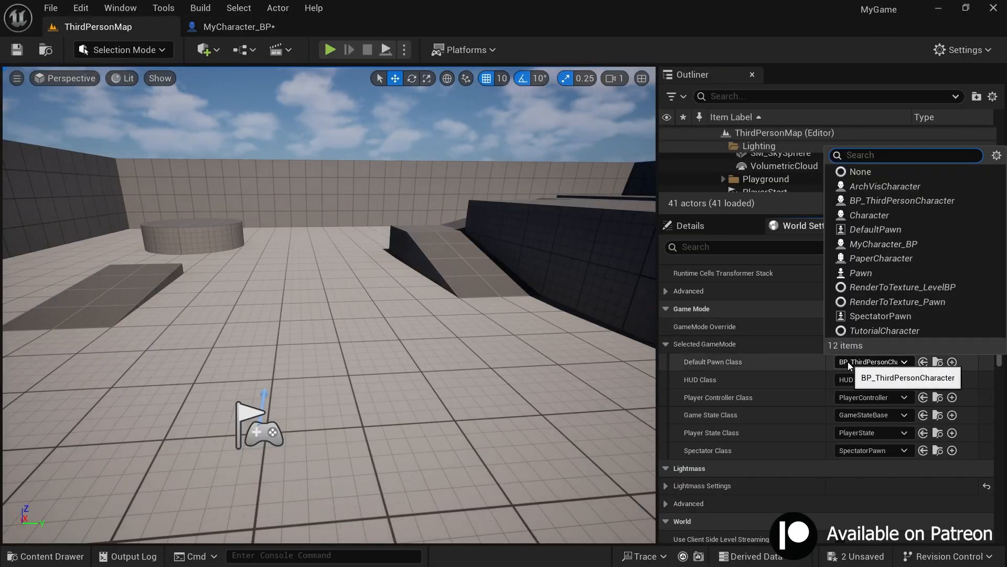
left_click(872, 244)
right_click_drag(504, 321, 499, 331)
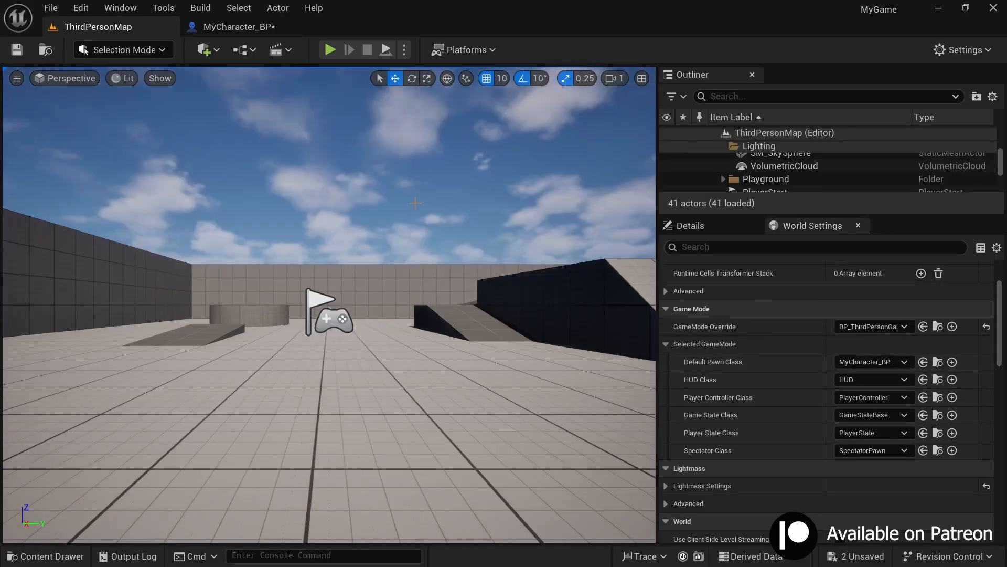
Step: Play the level, test the character by moving and jumping around the playground, and stop the session
left_click(330, 50)
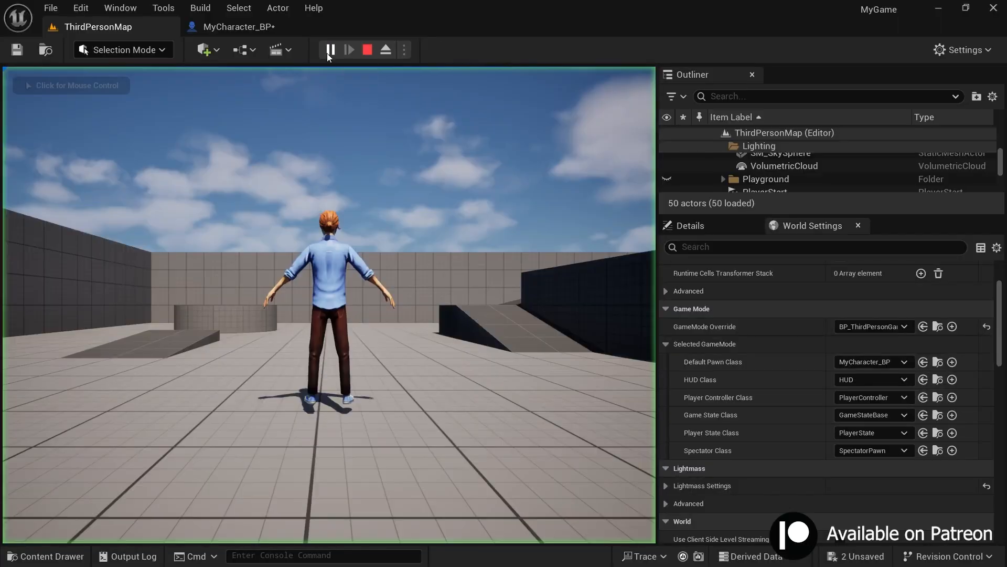
left_click(382, 214)
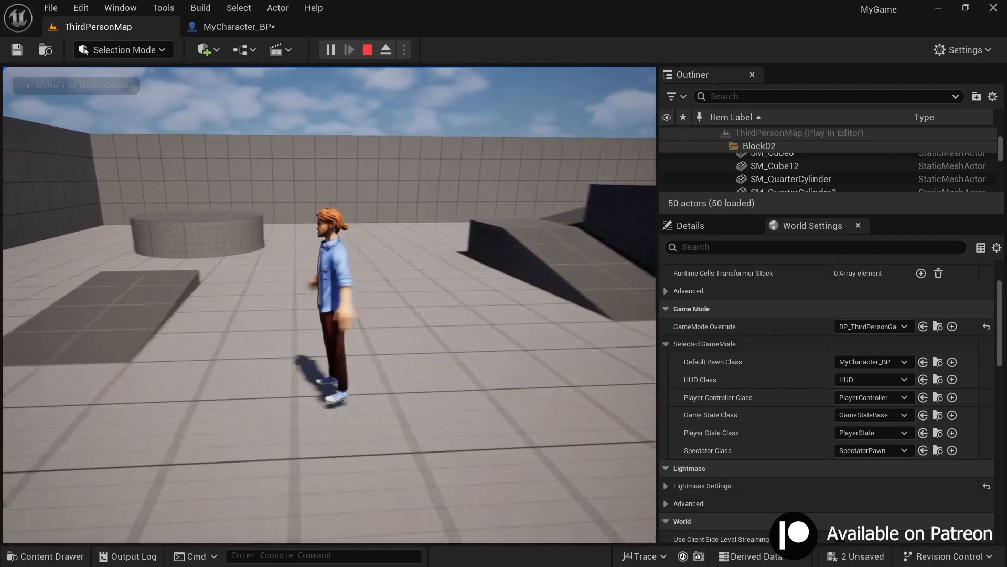
key("space")
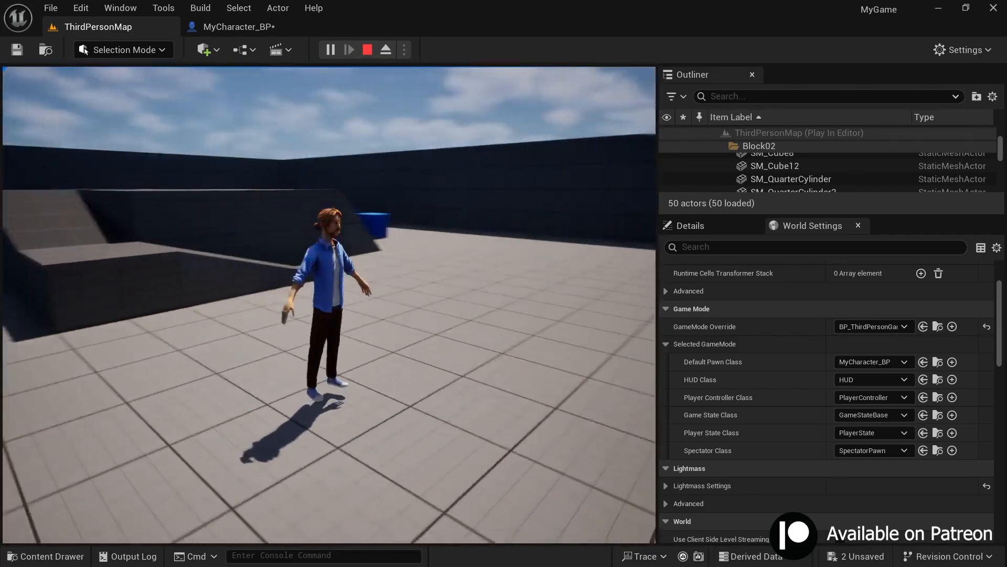
key("space")
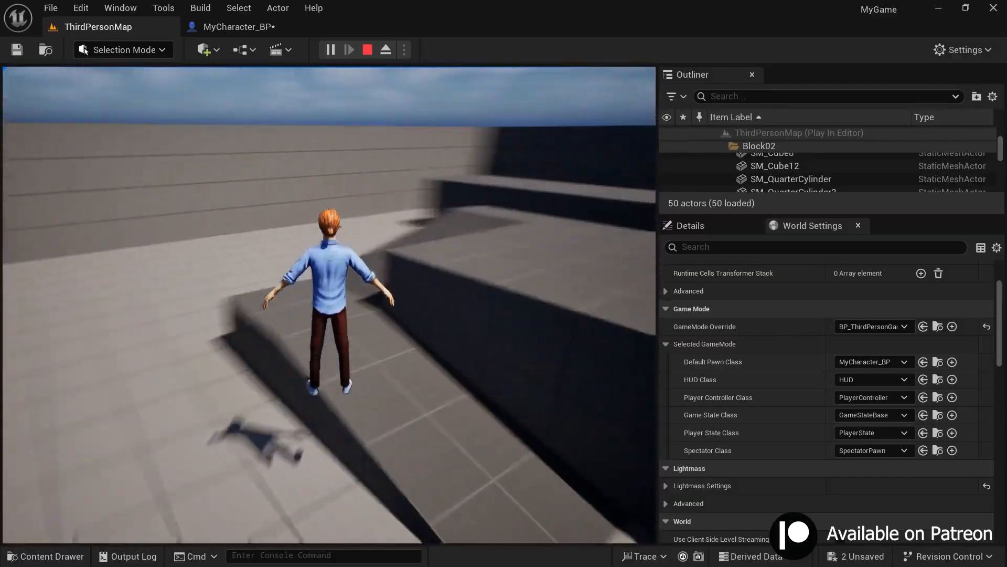
key("w")
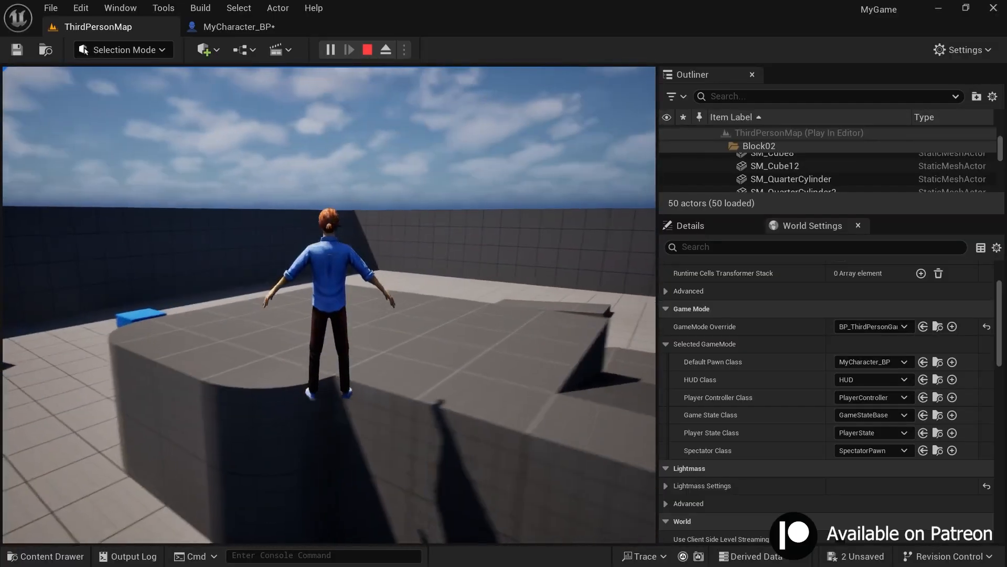
key("w")
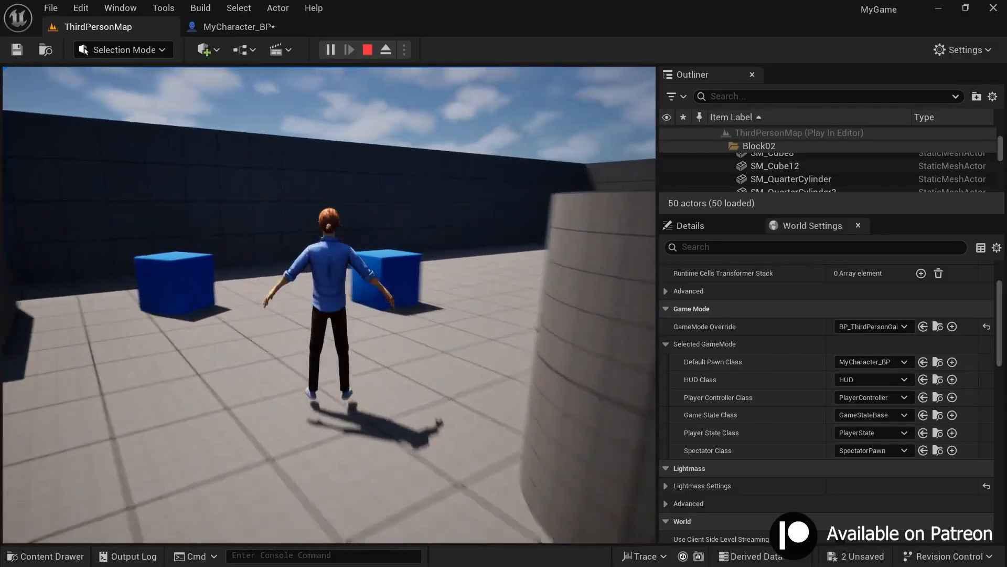
key("Escape")
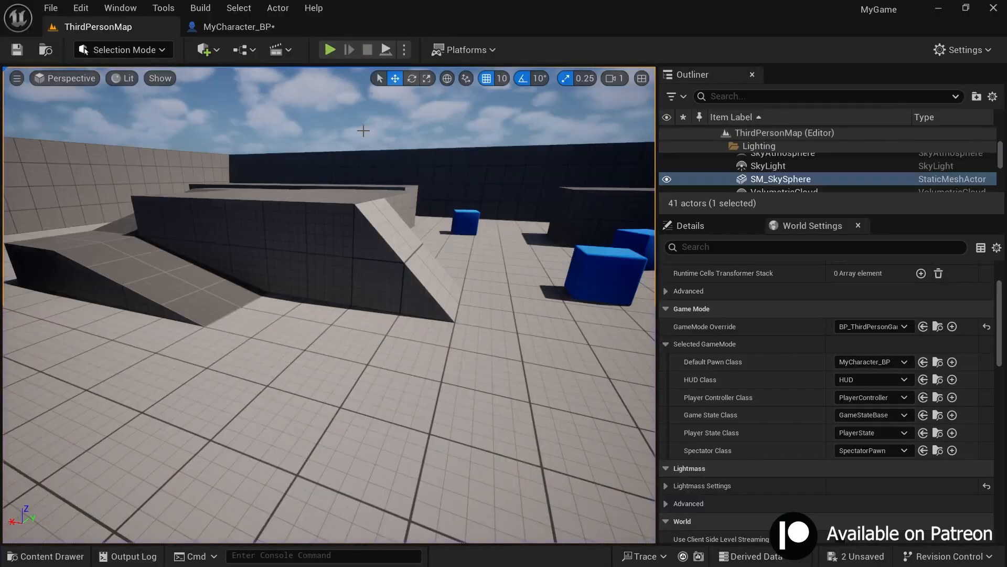
Step: Set the Max Walk Speed of the Character Movement component in MyCharacter_BP to 1000 cm/s
left_click(212, 26)
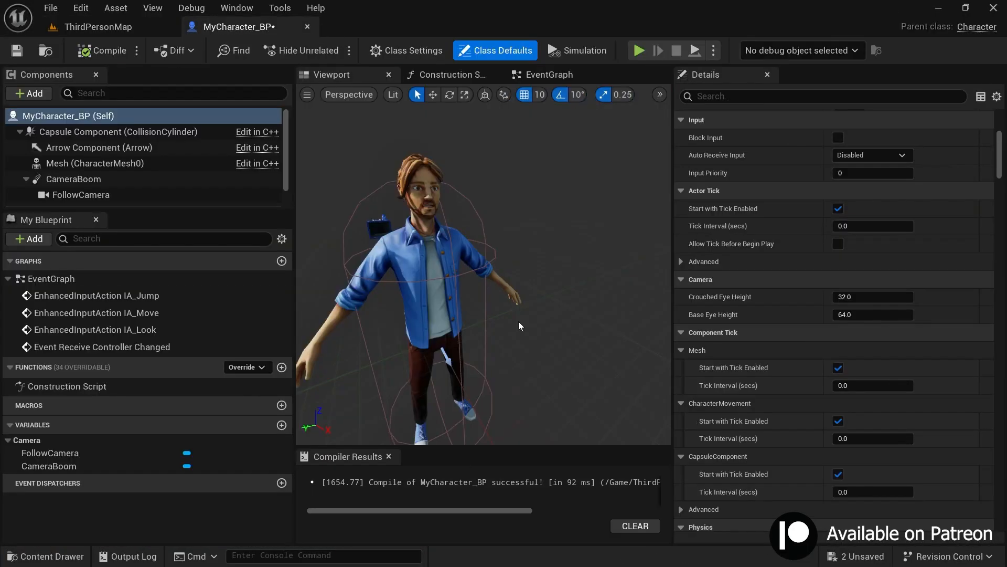
scroll(137, 166, "down", 1)
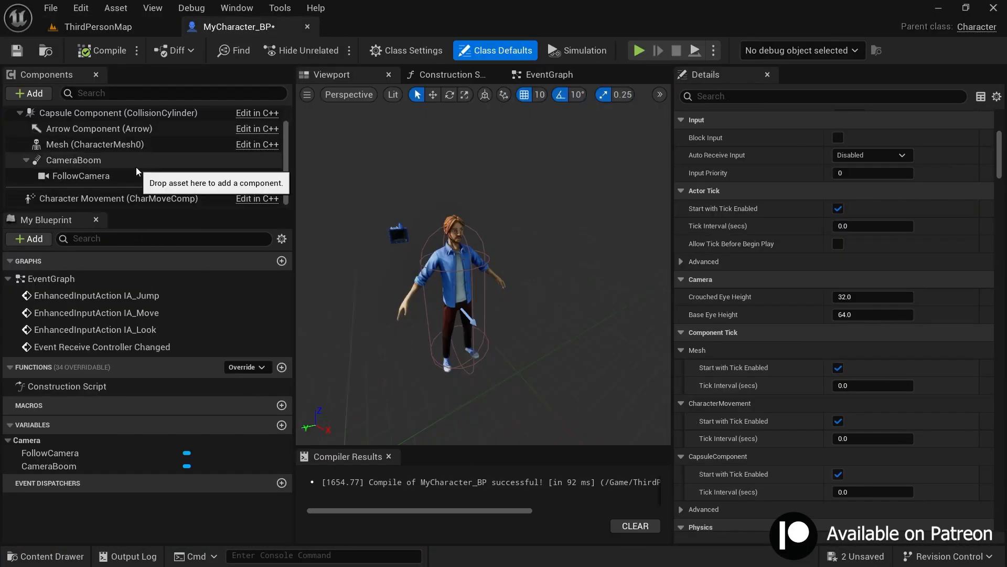
left_click(77, 204)
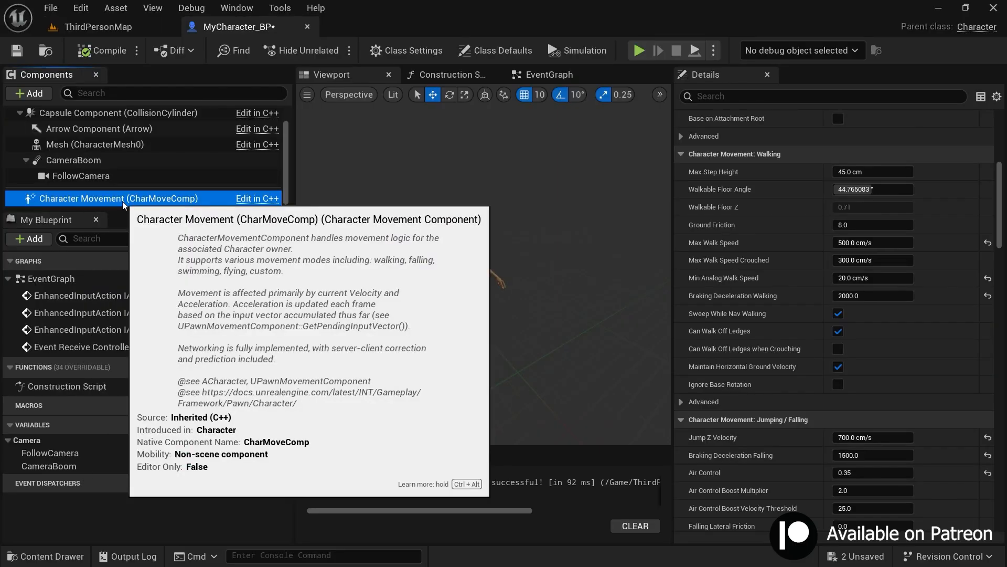
scroll(81, 200, "up", 1)
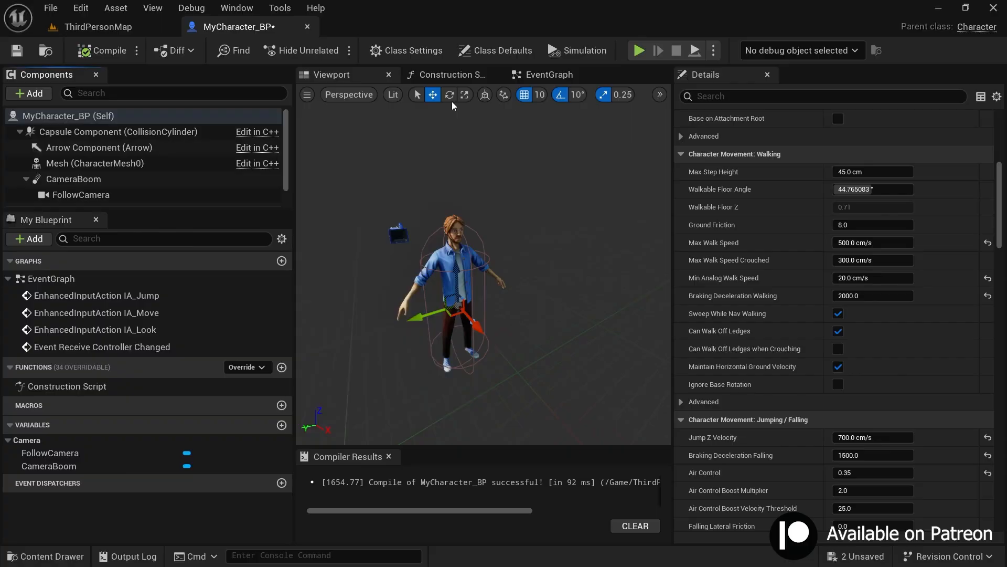
scroll(804, 322, "down", 11)
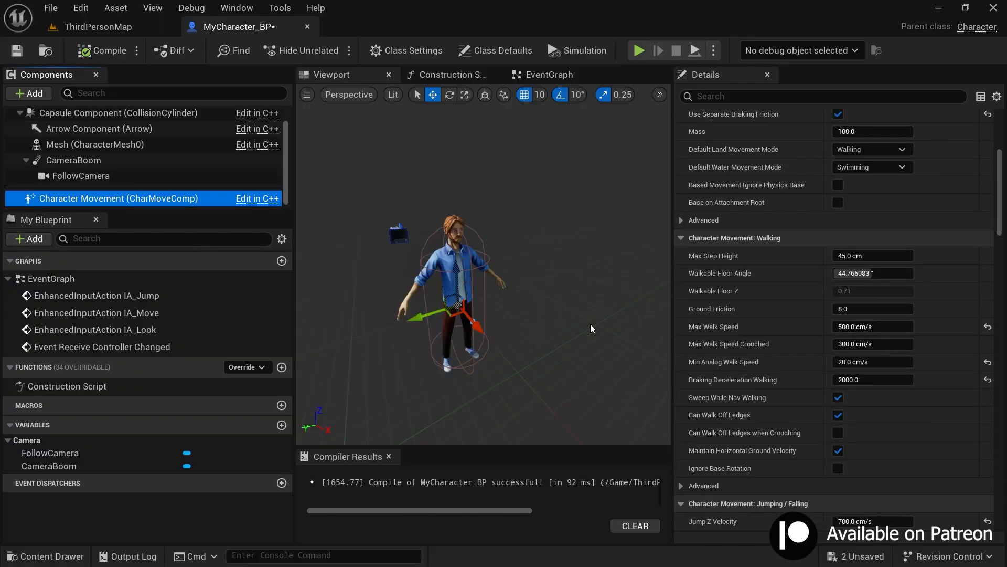
left_click(860, 326)
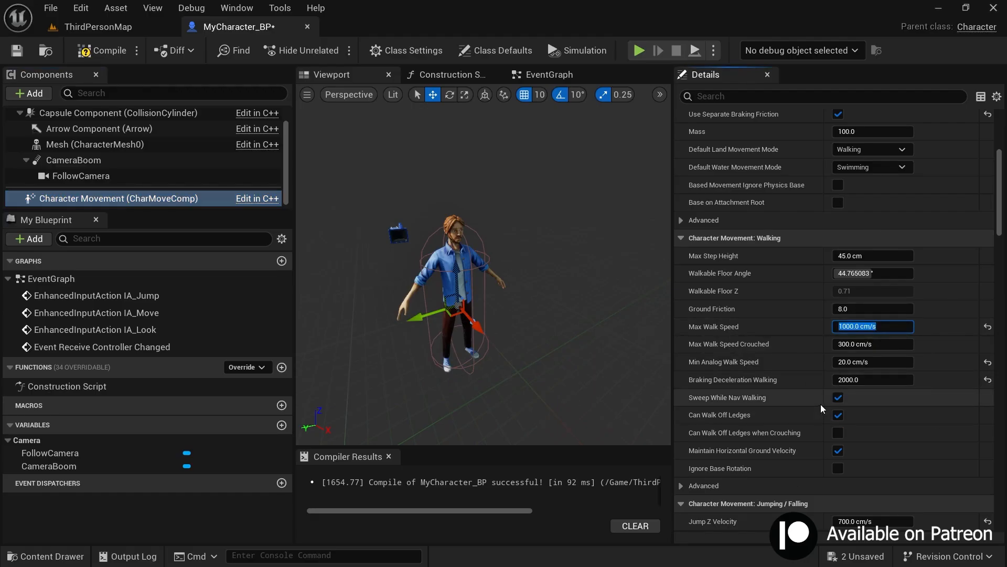
scroll(821, 404, "down", 3)
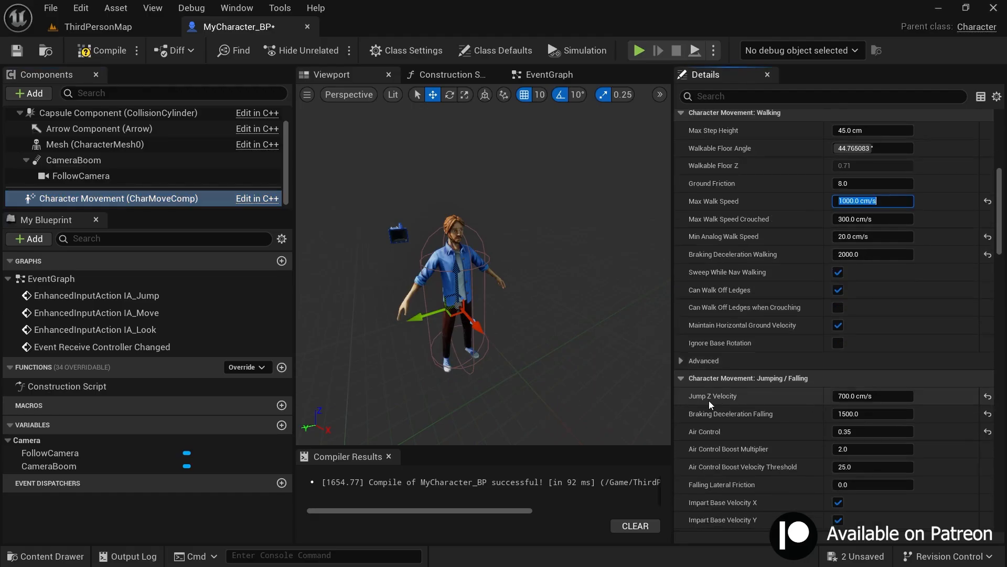
Step: Set the Jump Z Velocity of the Character Movement component to 2000 cm/s and compile MyCharacter_BP
left_click(851, 398)
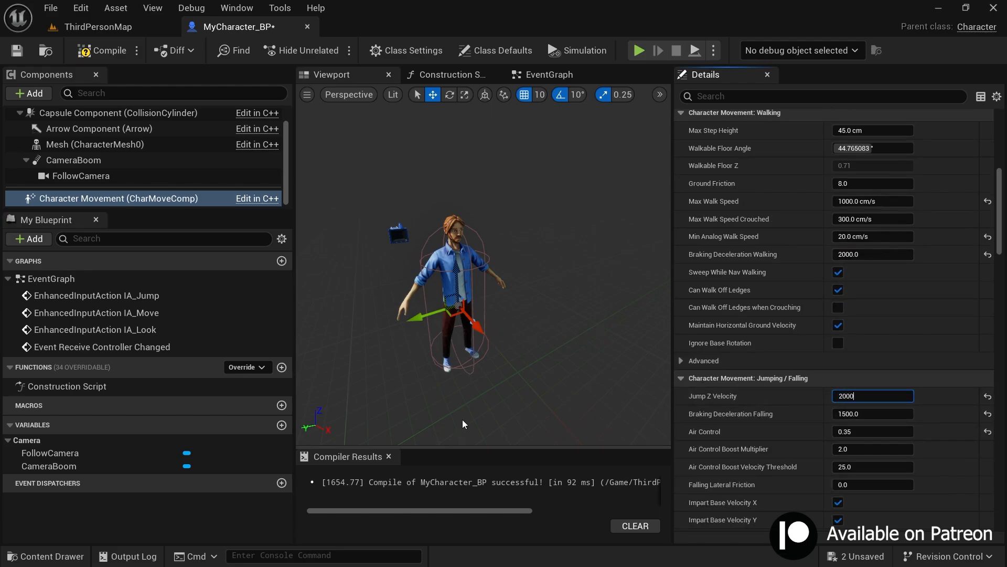
scroll(461, 420, "up", 5)
scroll(415, 227, "down", 5)
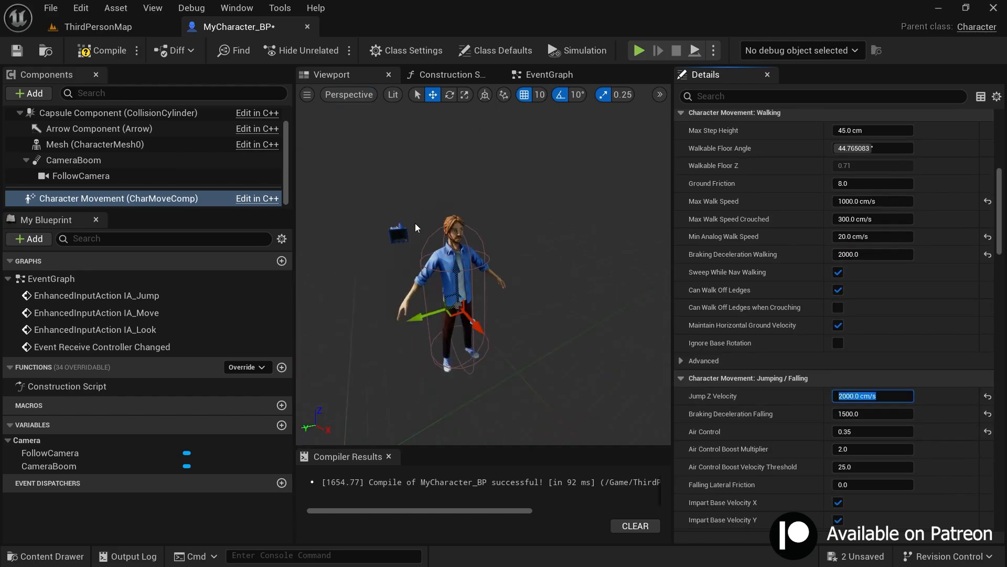
left_click(76, 51)
Step: Play the level, test the character's running speed and jump height around the playground, and stop the session
left_click(639, 50)
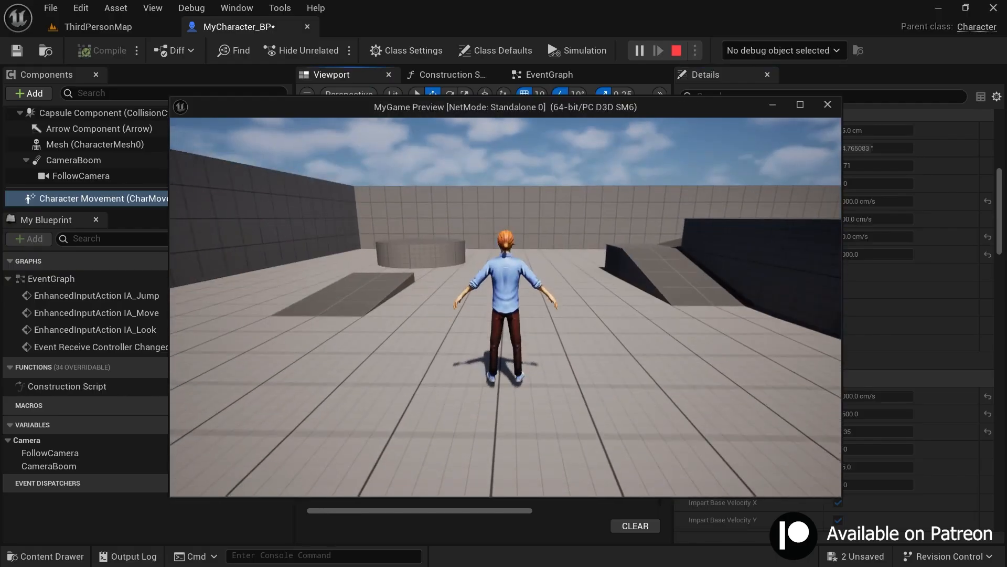
key("w")
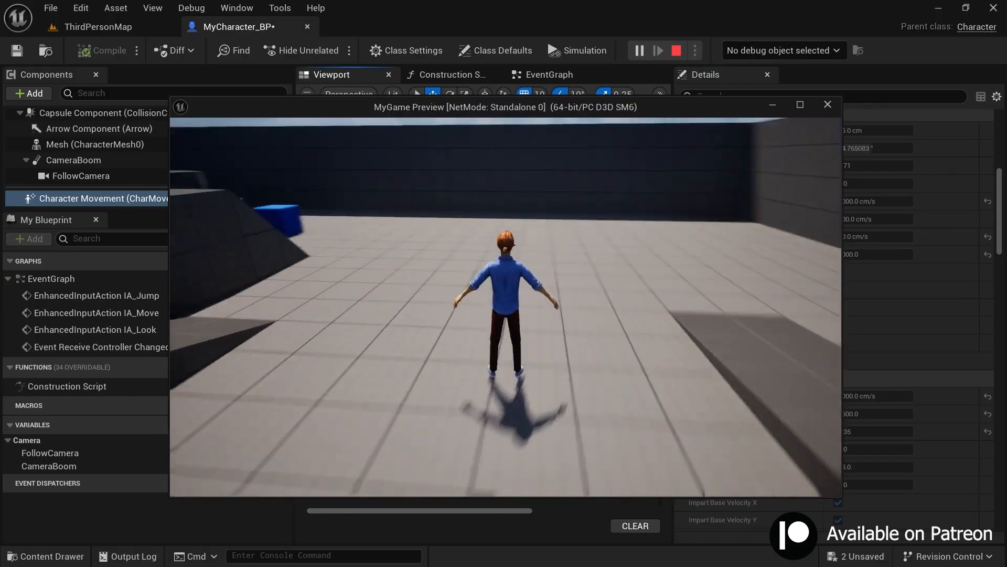
key("space")
key("w")
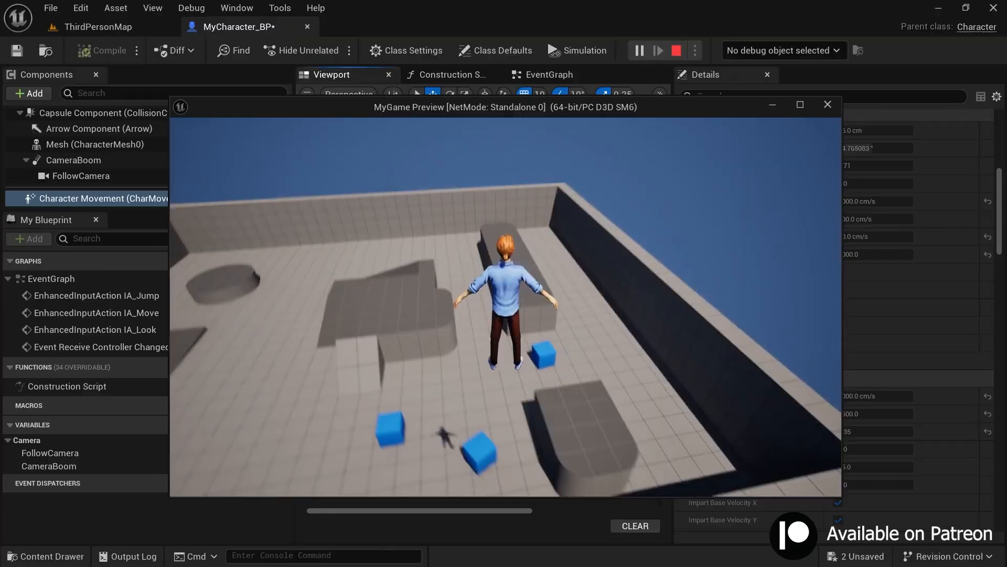
key("space")
key("w")
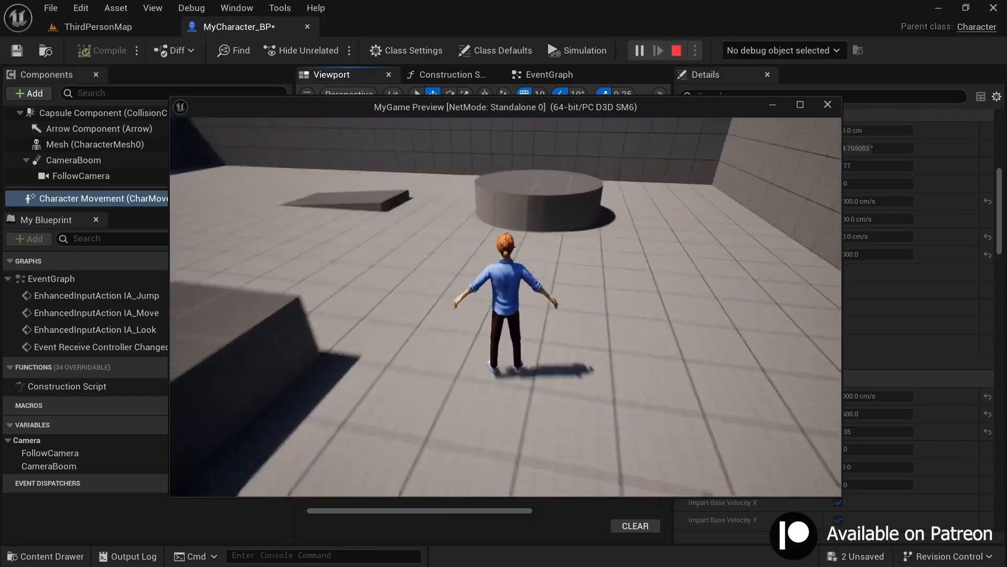
key("Escape")
Step: Undo the last Jump Z Velocity and Max Walk Speed changes of the Character Movement component
scroll(776, 426, "up", 6)
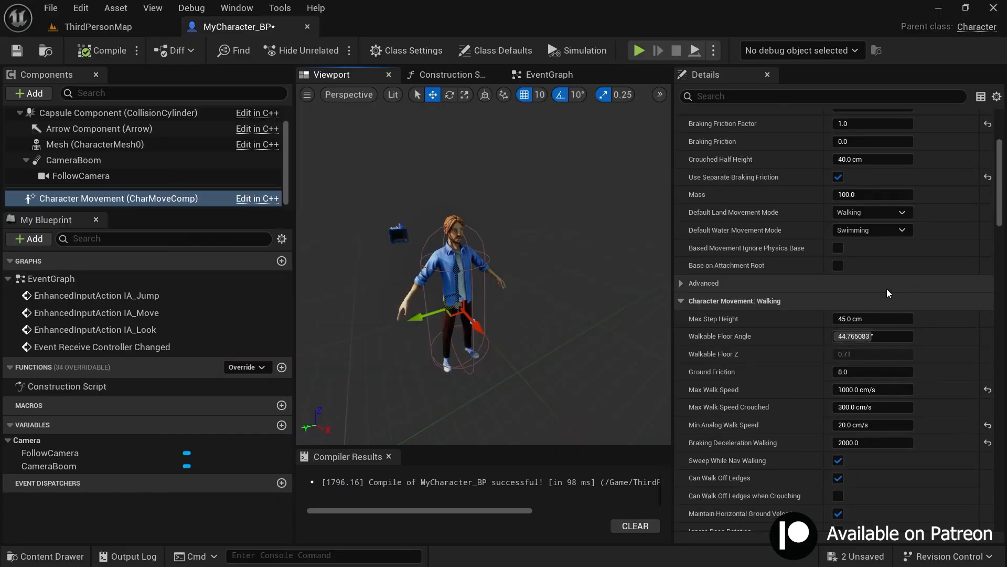
scroll(927, 405, "down", 1)
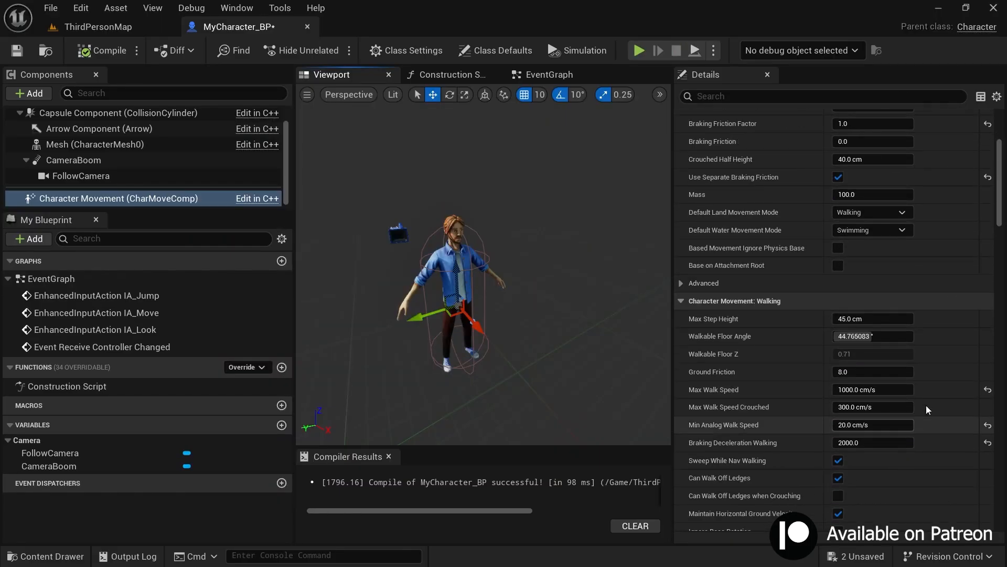
key("ctrl+z")
key("ctrl+z")
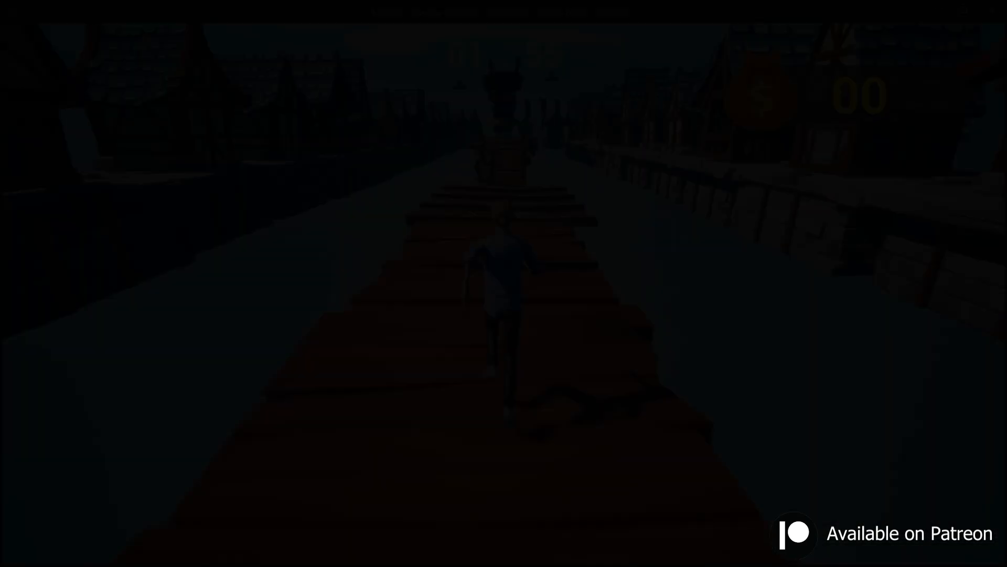
key("space")
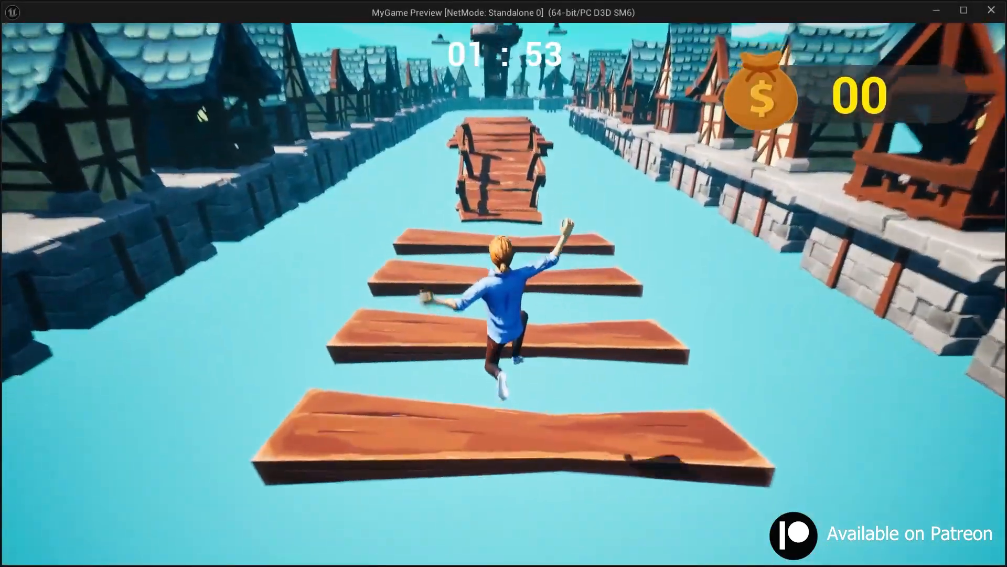
key("w")
key("space")
key("space")
key("space")
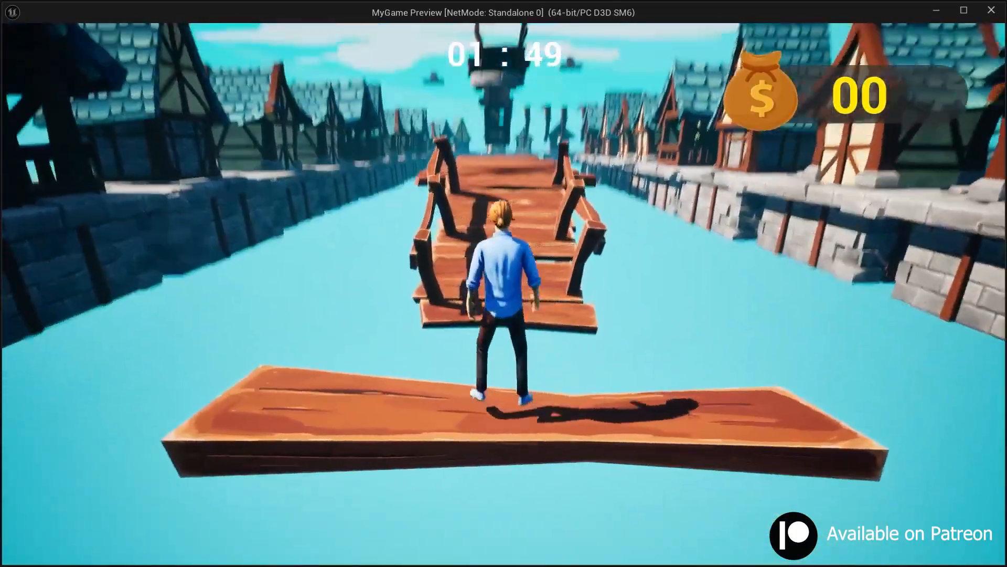
key("space")
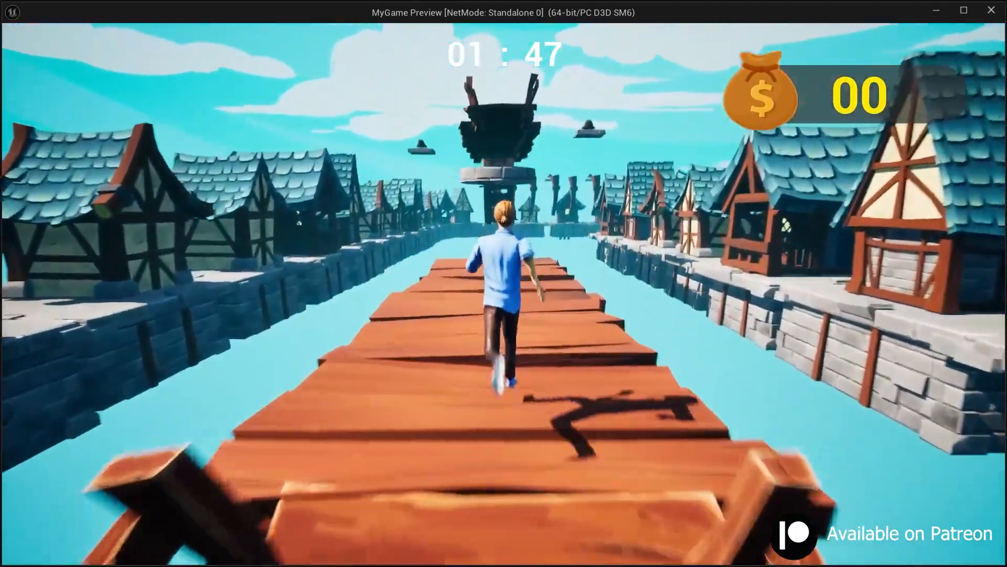